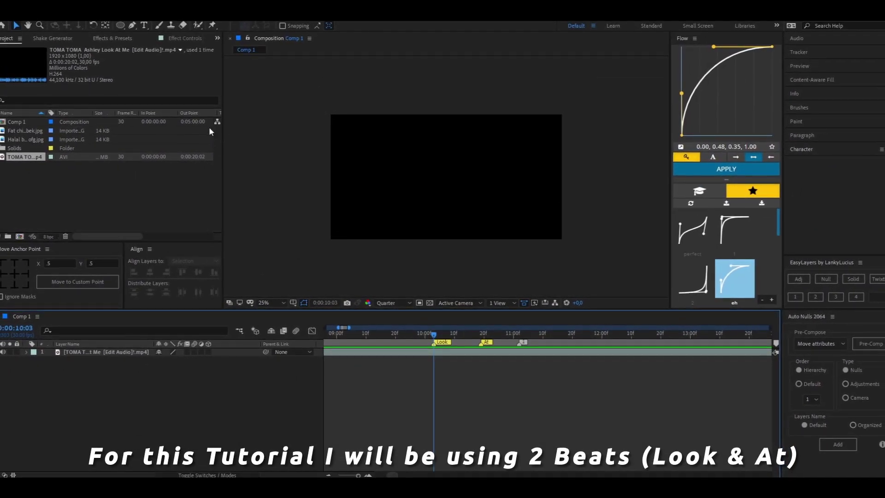
Create a new black solid named LightLeaks.
left_click(395, 352)
key("ctrl+y")
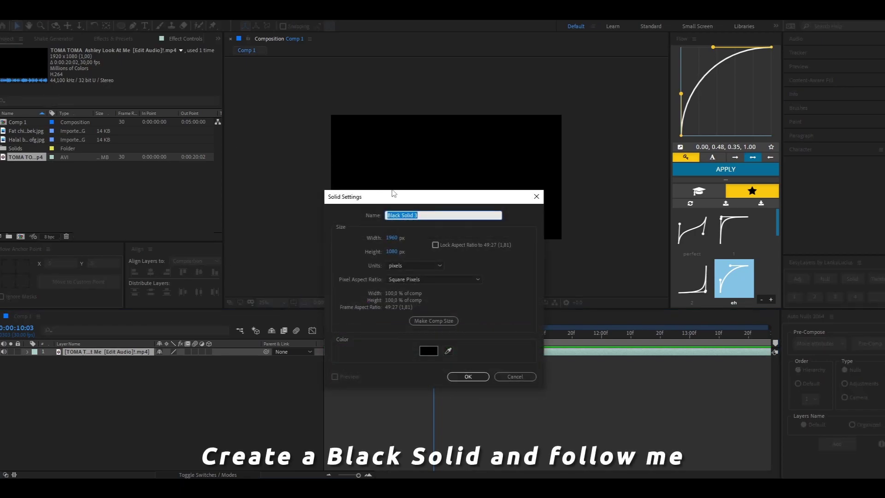
type("LightLe")
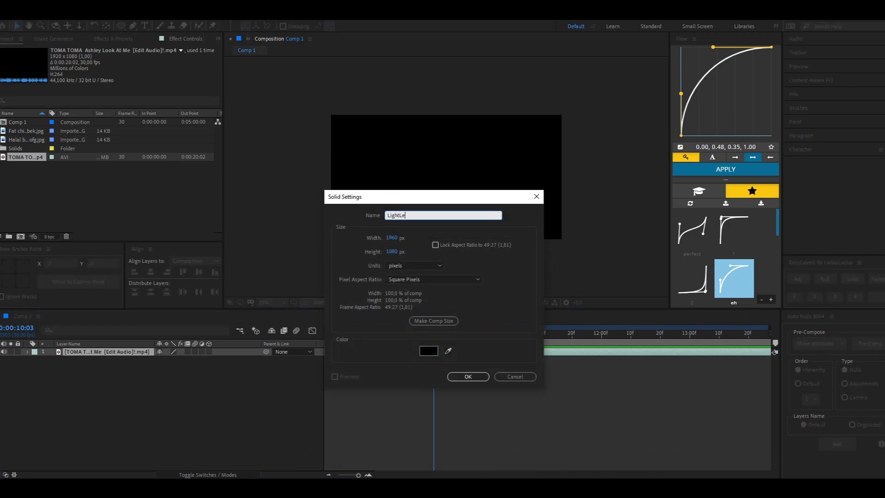
type("aks")
key("Return")
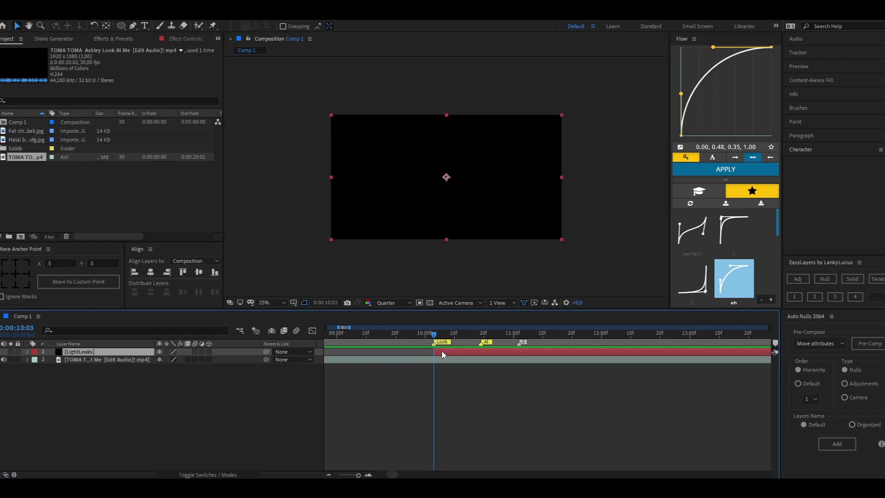
Trim LightLeaks to start at the Look marker and end near 11:00.
key("alt+bracketleft")
key("alt+bracketright")
left_click_drag(435, 352, 521, 353)
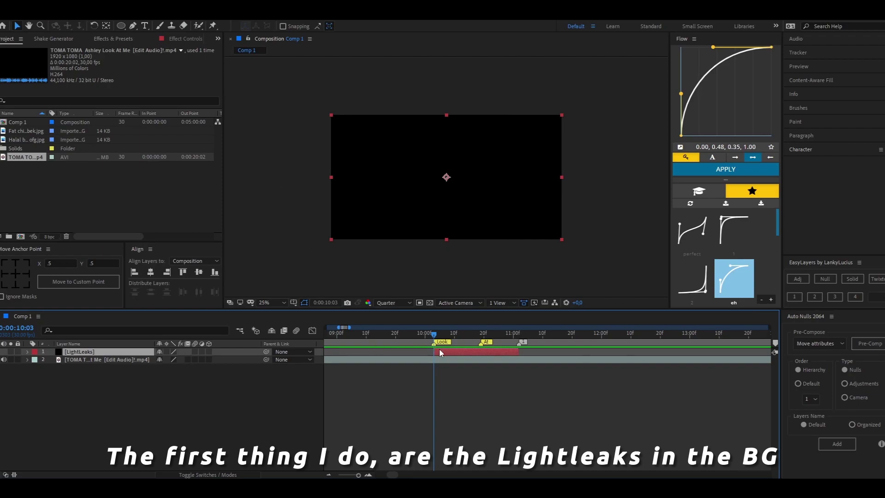
Apply the Black Solid (1) light-leak preset to LightLeaks for a green glow.
left_click(113, 39)
scroll(75, 153, "down", 5)
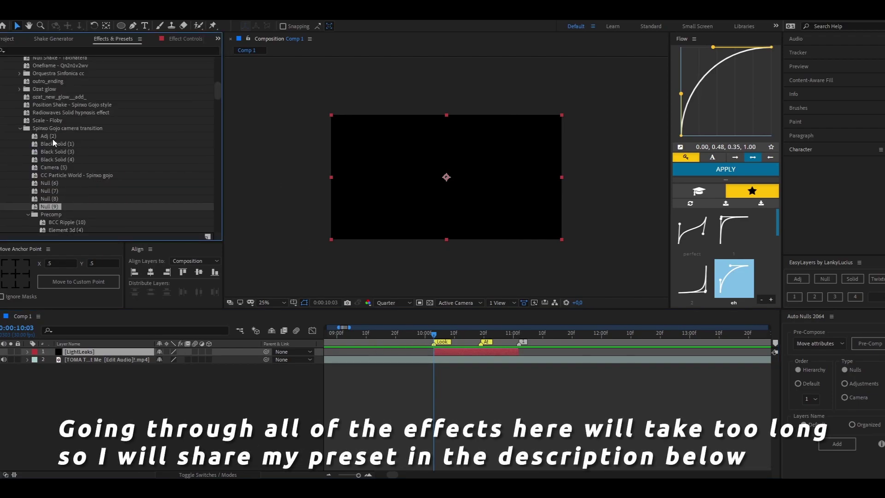
left_click(56, 144)
left_click_drag(56, 145, 65, 397)
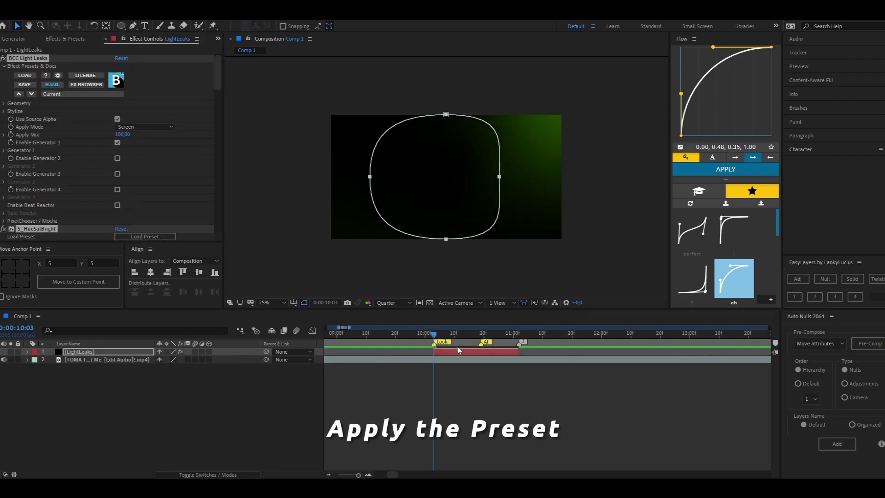
Collapse the preset's effects, scrub to preview the glow, and start another solid.
key("ctrl+grave")
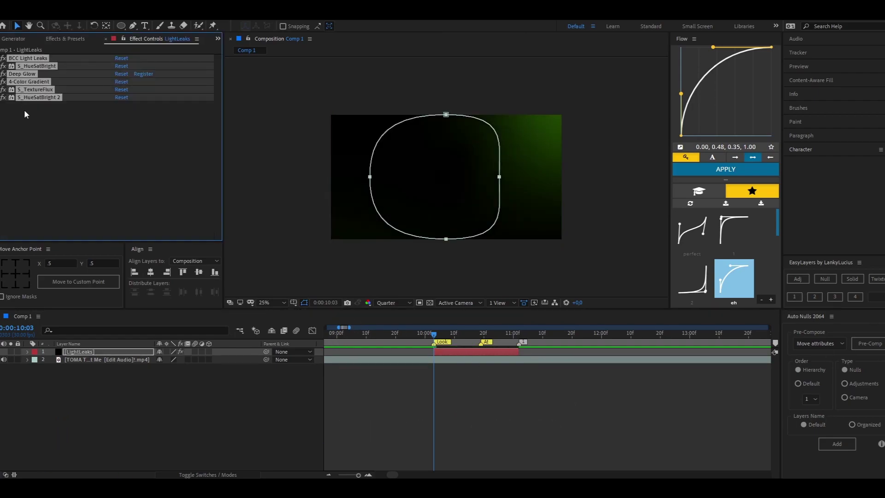
left_click(26, 115)
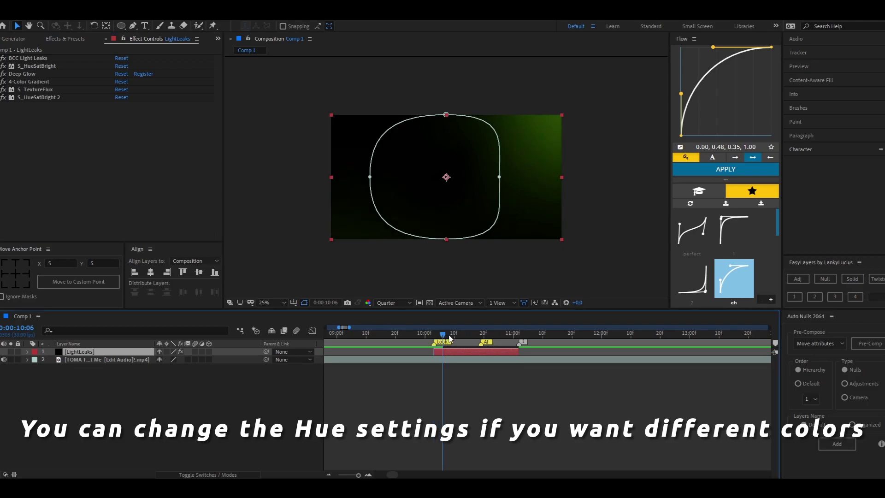
mouse_move(449, 338)
left_mouse_down()
mouse_move(492, 340)
mouse_move(434, 341)
left_mouse_up()
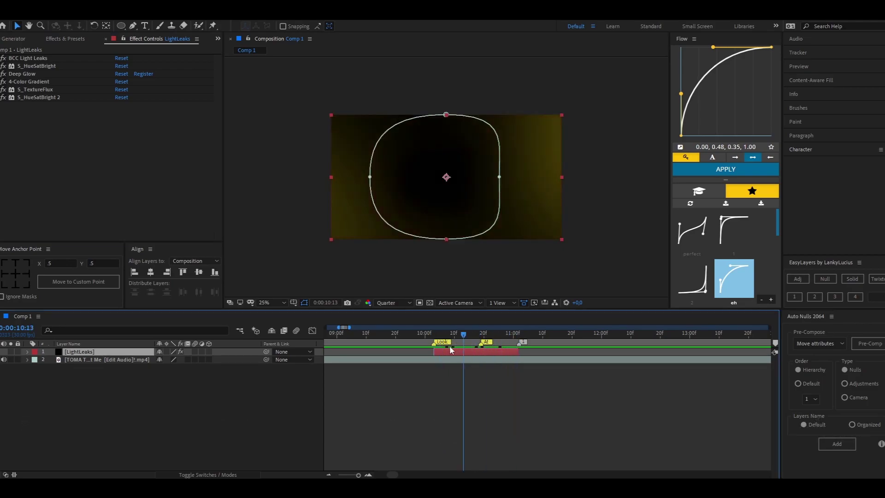
key("ctrl+y")
type("Particle")
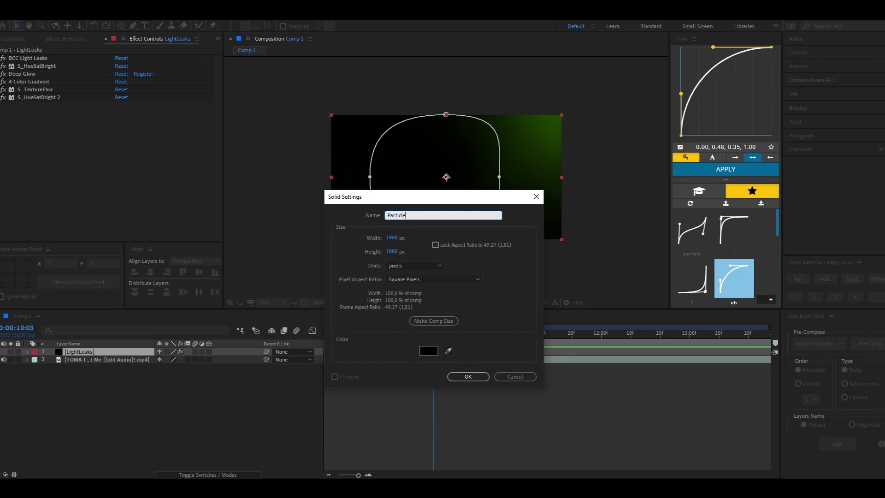
Name the new solid Particles and stretch its bar to the timeline end.
type("s")
key("Return")
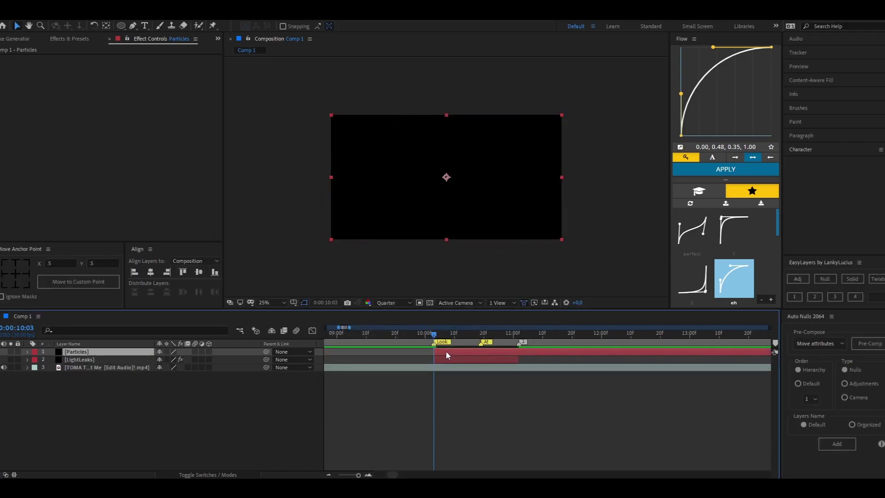
left_click_drag(439, 351, 514, 354)
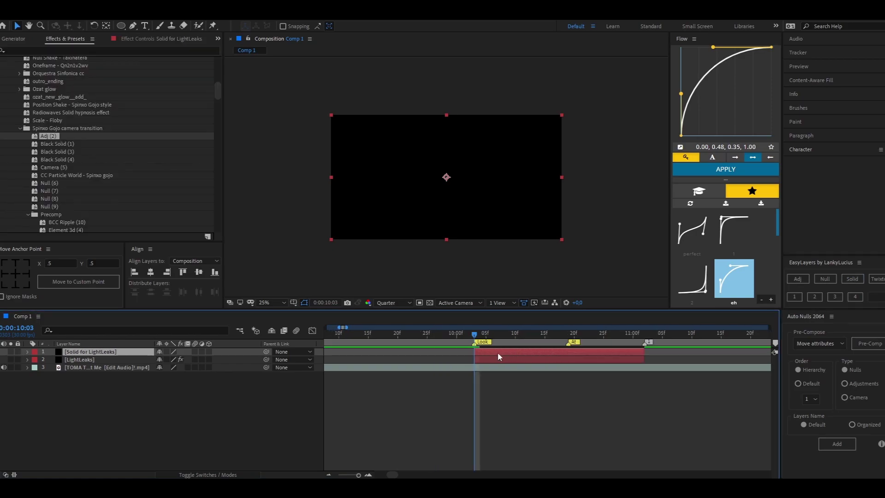
Apply the Black Solid (3) particle preset and dismiss the Particle World warning.
left_click(48, 151)
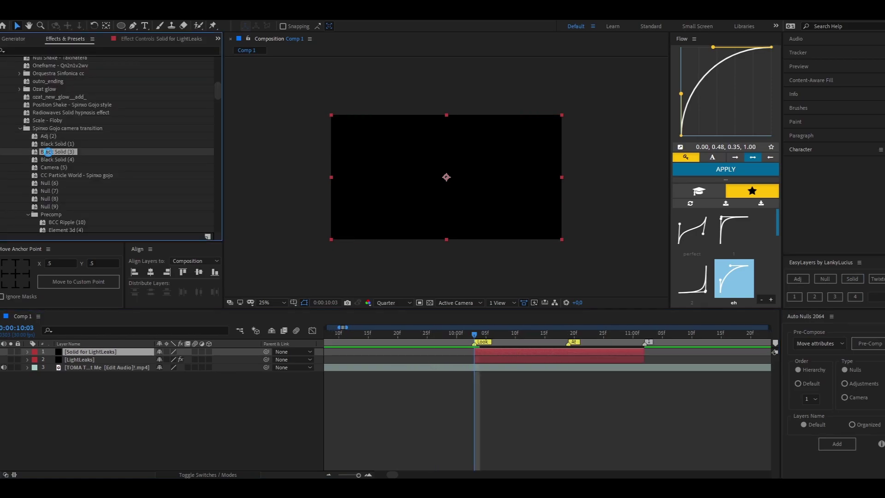
double_click(48, 152)
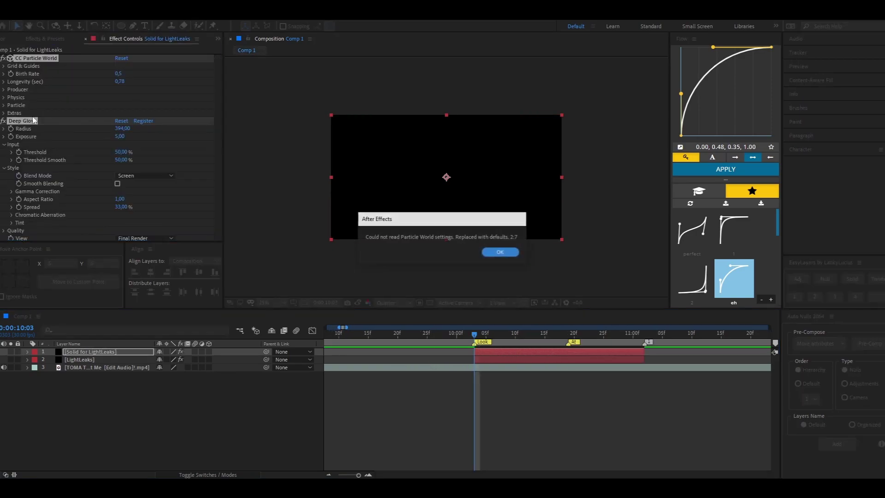
left_click(492, 252)
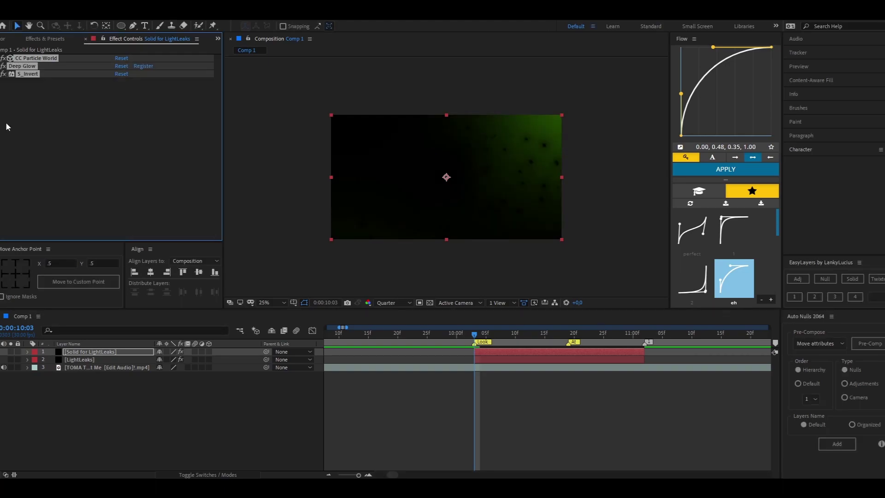
left_click(24, 103)
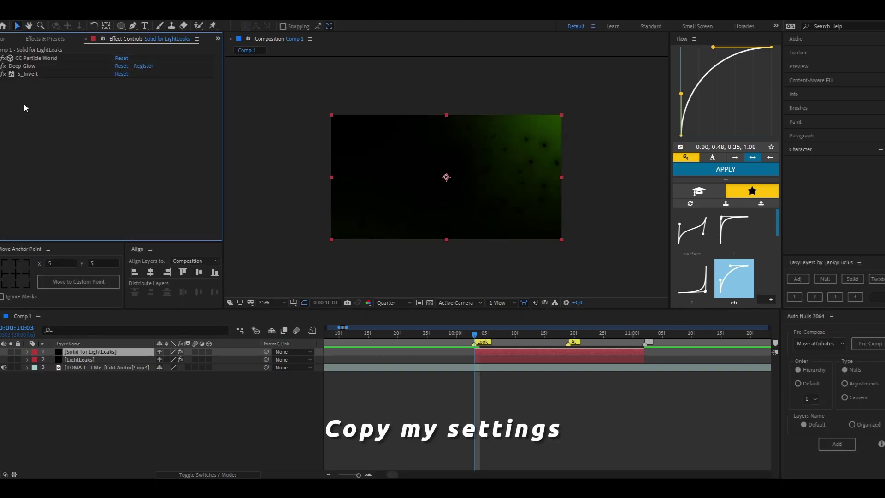
left_click(3, 58)
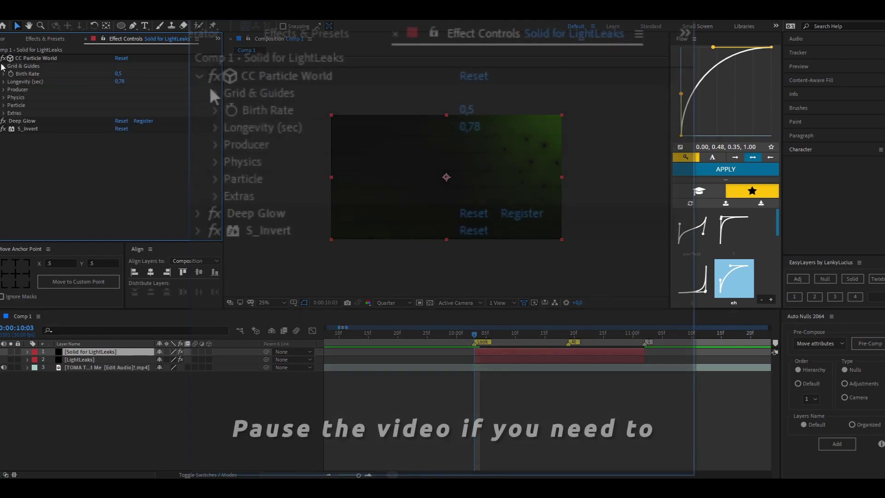
left_click(3, 67)
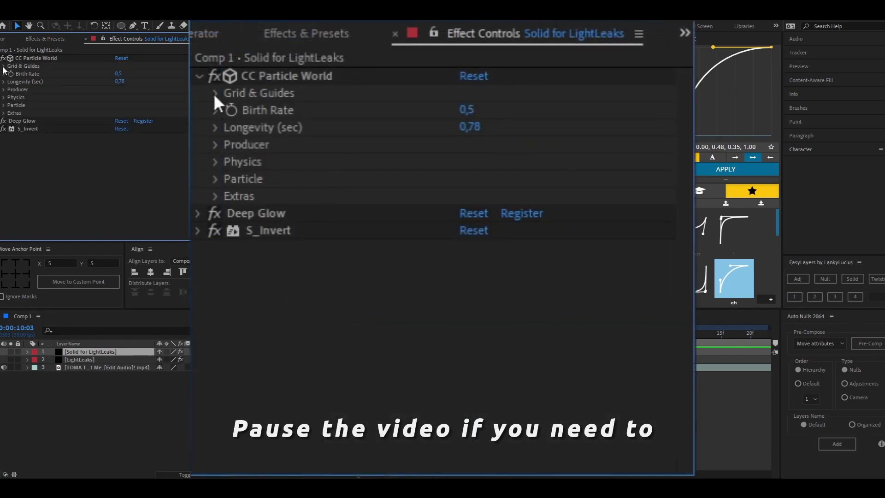
left_click(4, 67)
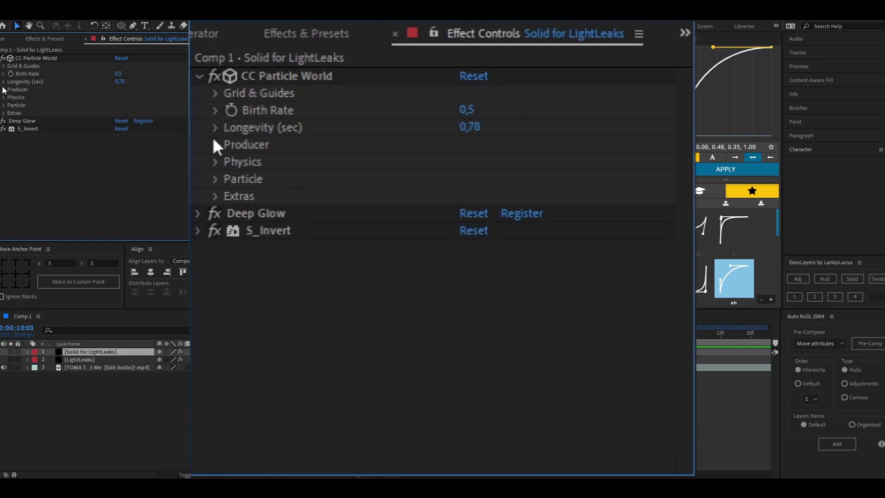
left_click(4, 89)
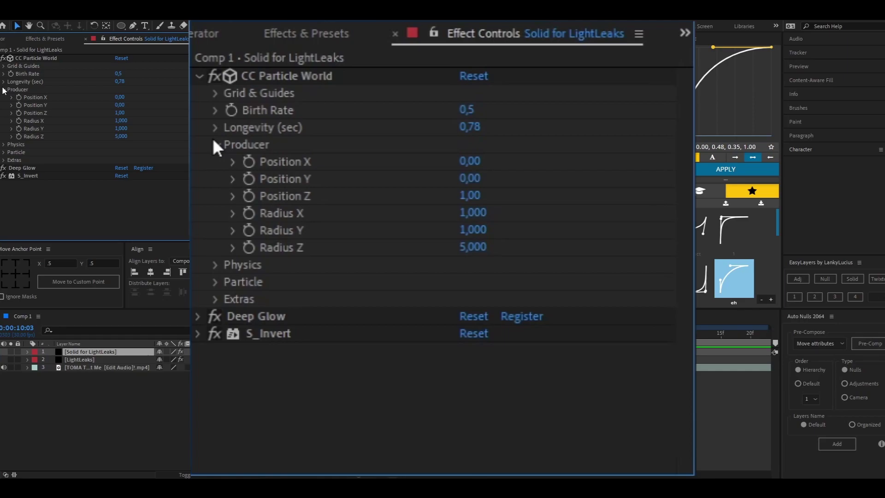
left_click(4, 90)
left_click(4, 97)
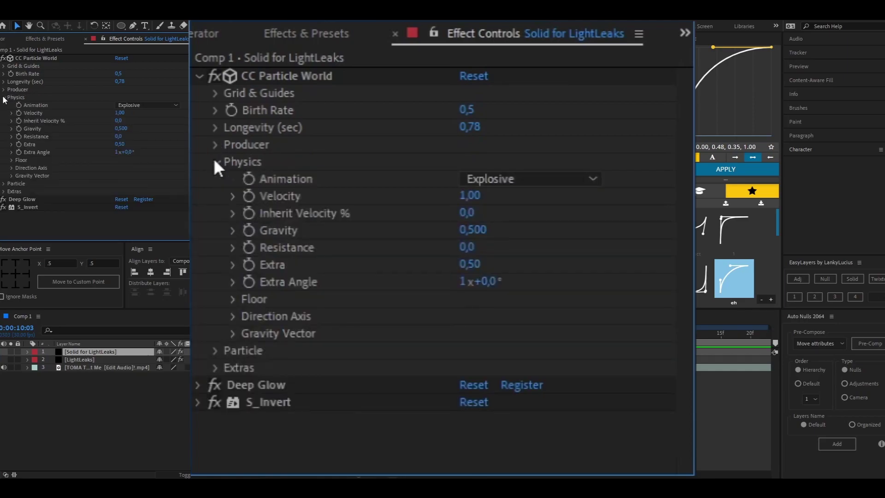
left_click(11, 159)
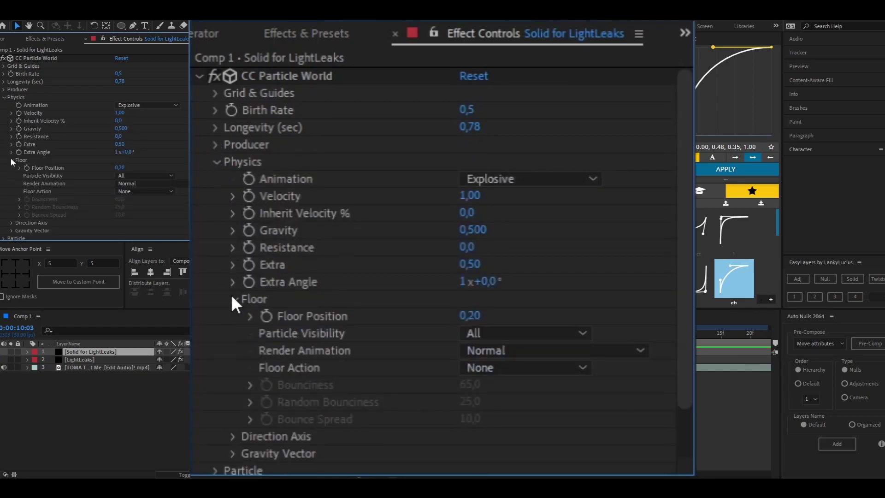
left_click(11, 160)
left_click(11, 169)
left_click(12, 168)
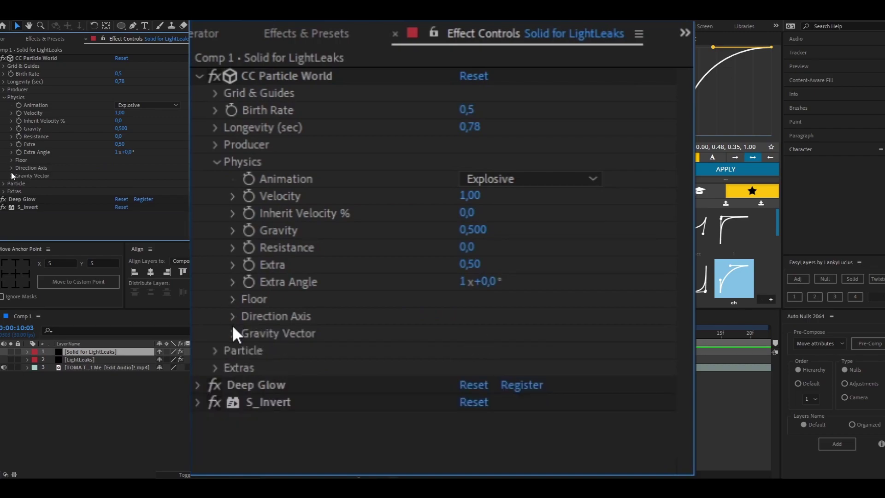
left_click(12, 176)
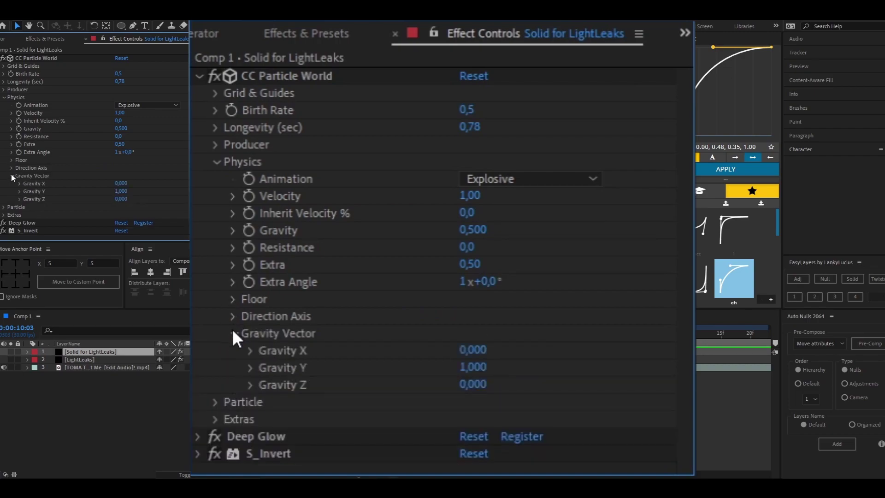
left_click(4, 97)
left_click(4, 105)
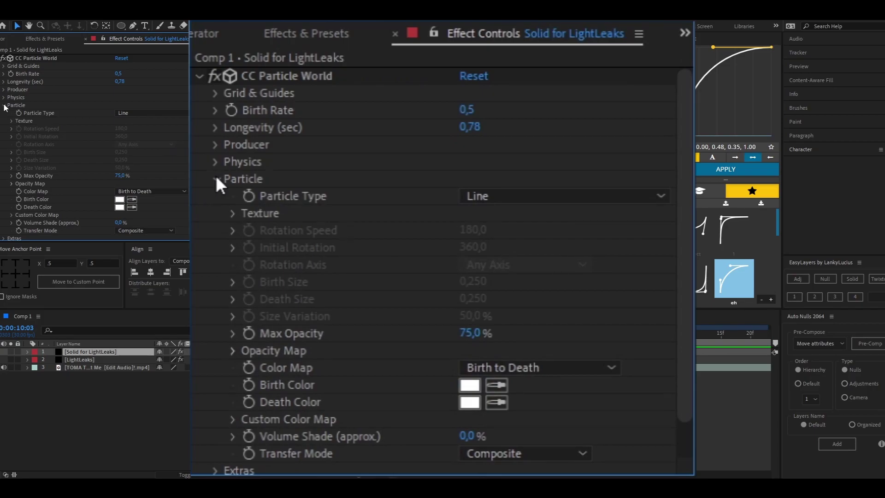
left_click(5, 105)
left_click(197, 77)
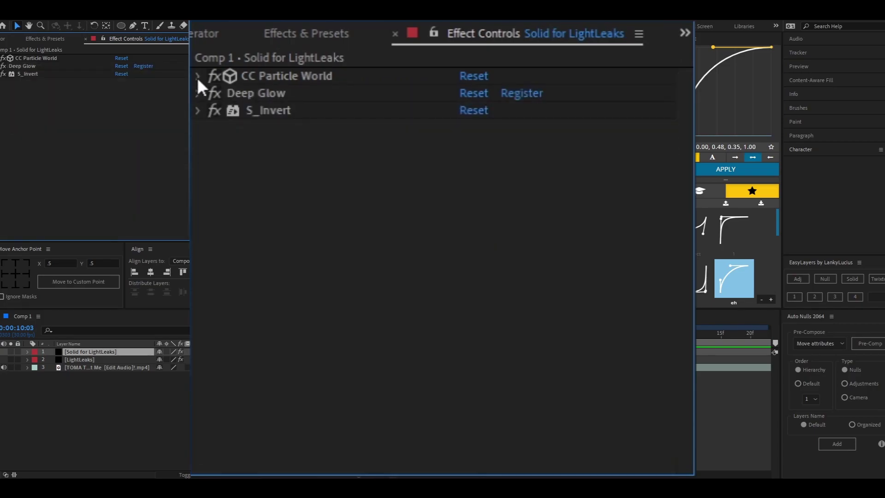
left_click(199, 94)
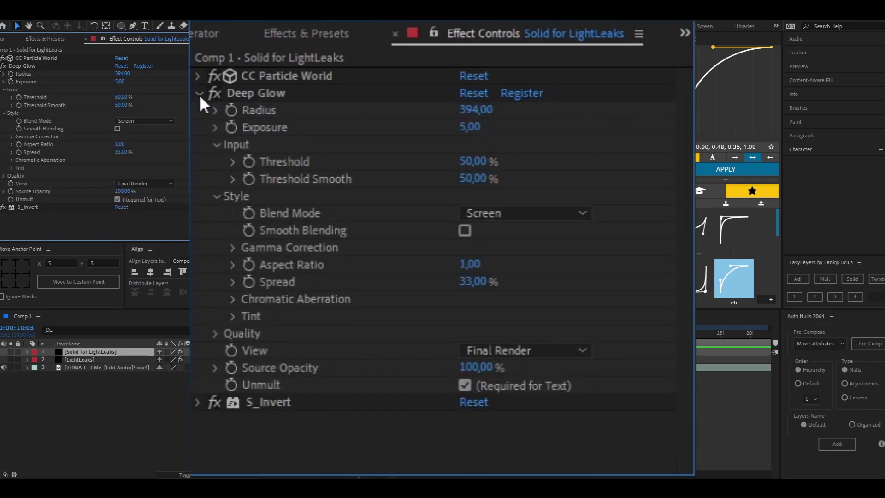
left_click(199, 94)
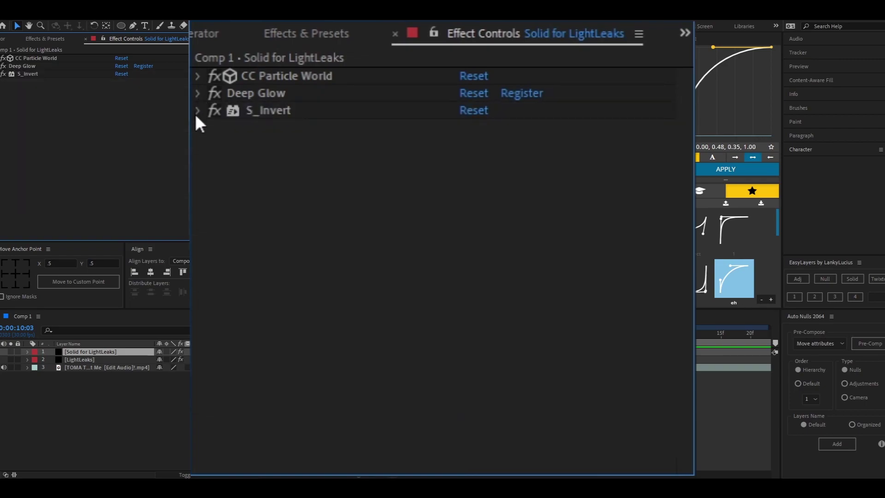
left_click(196, 113)
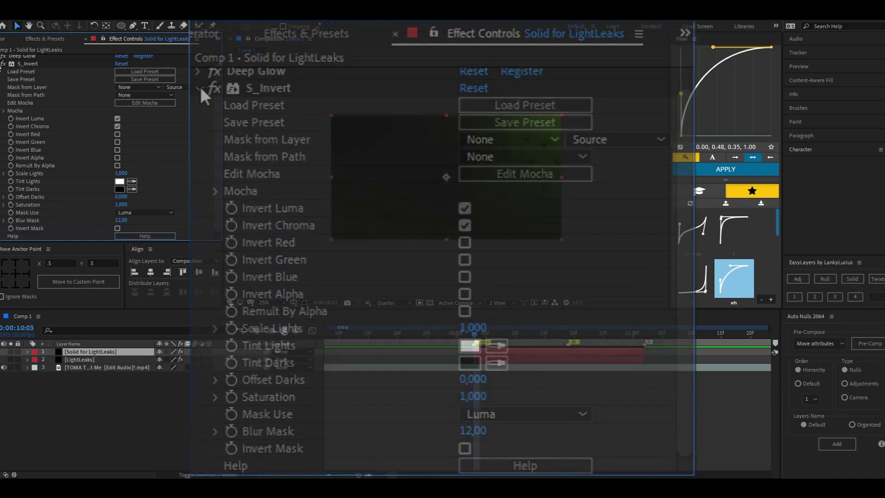
left_click(200, 87)
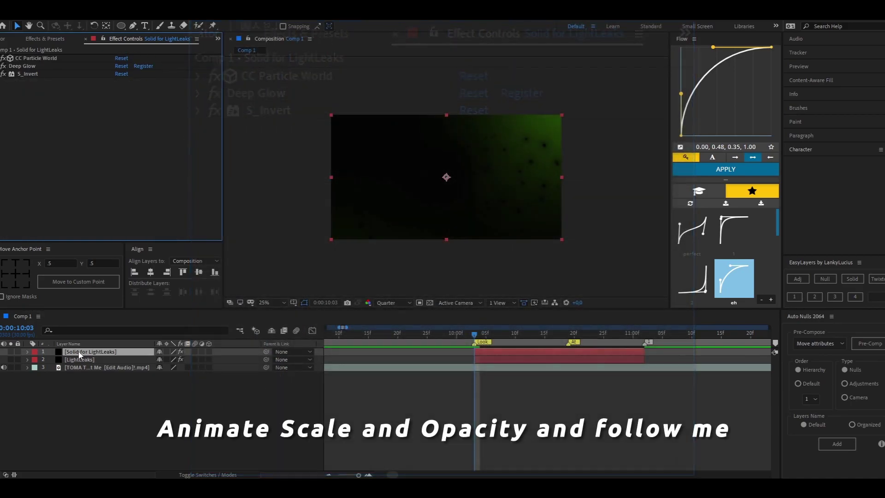
At 11:01, keyframe the particle layer's Scale at 130% and Opacity at 0%.
key("alt+shift+s")
key("alt+shift+t")
left_click(451, 332)
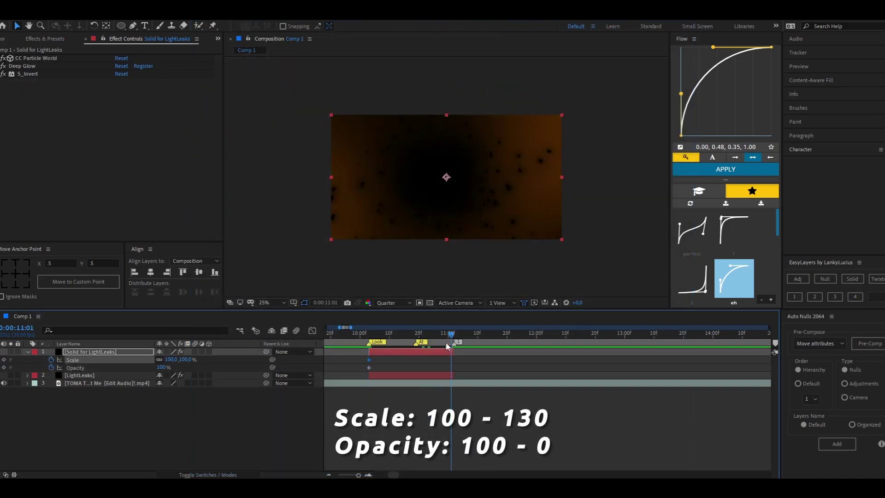
left_click(199, 363)
type("130")
key("Return")
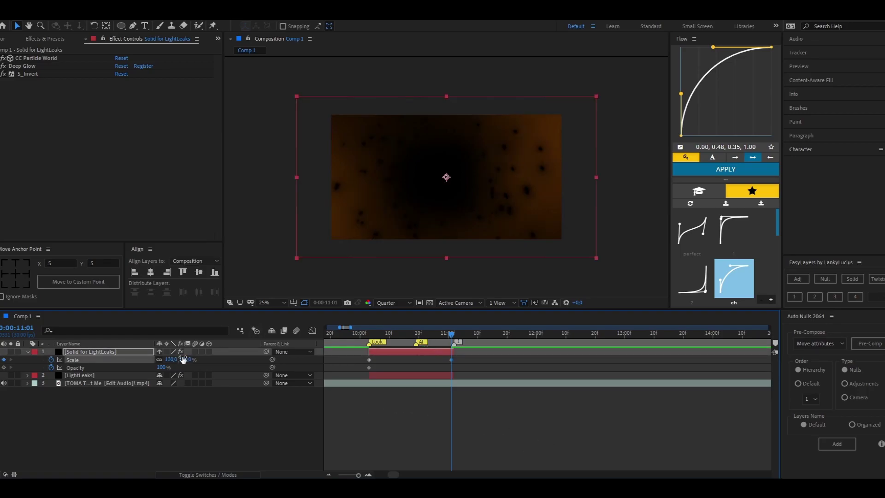
left_click_drag(95, 375, 88, 375)
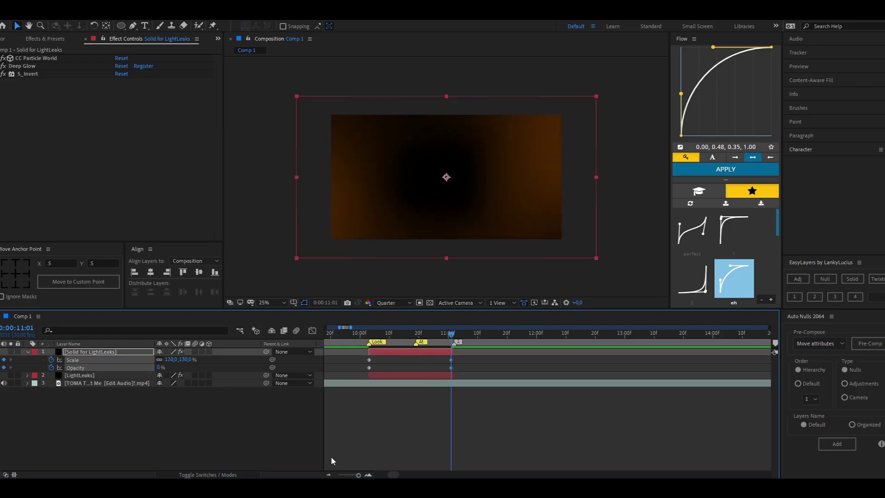
Easy-ease the Scale and Opacity keyframes and apply the Flow curve.
left_click(368, 475)
left_click(454, 369)
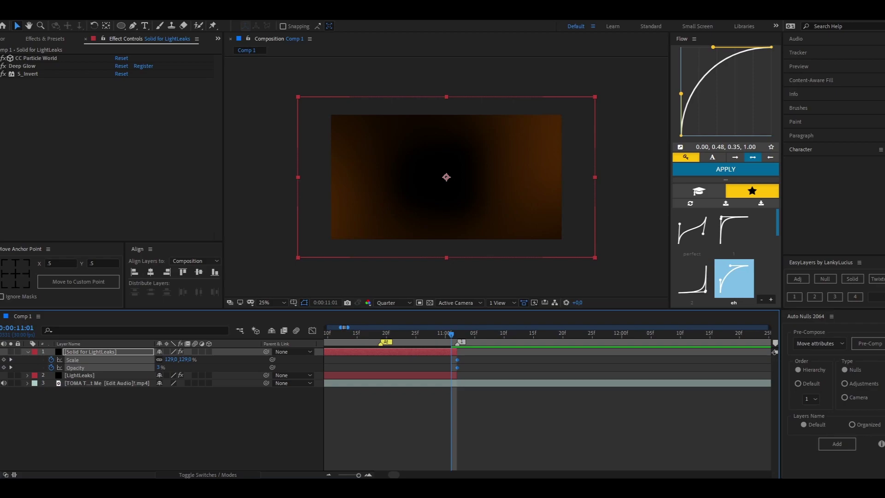
key("minus")
scroll(494, 383, "left", 1)
left_click_drag(490, 358, 395, 367)
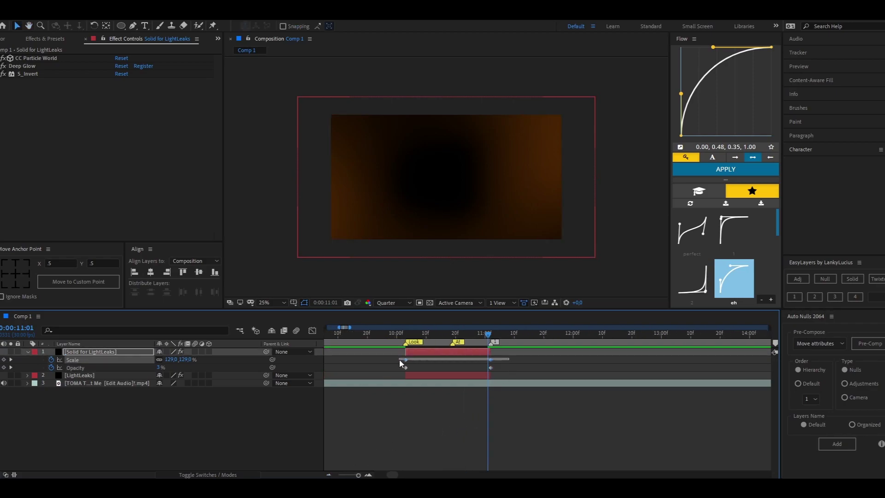
key("F9")
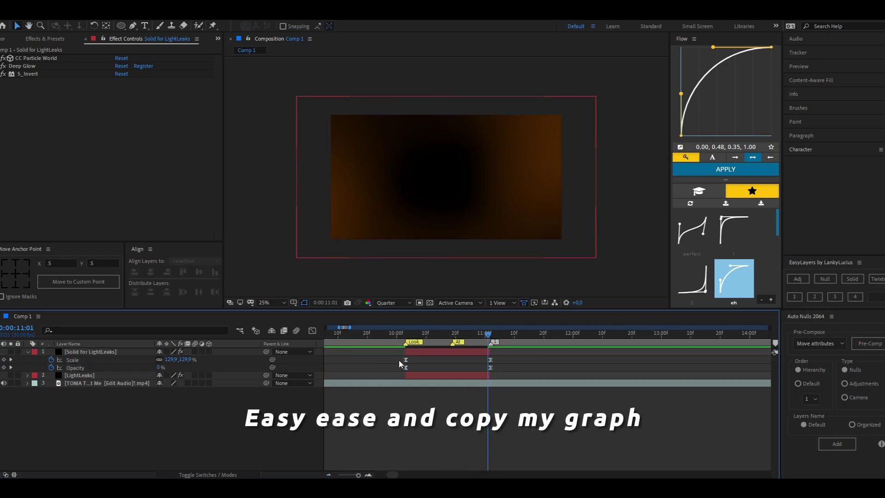
left_click(726, 170)
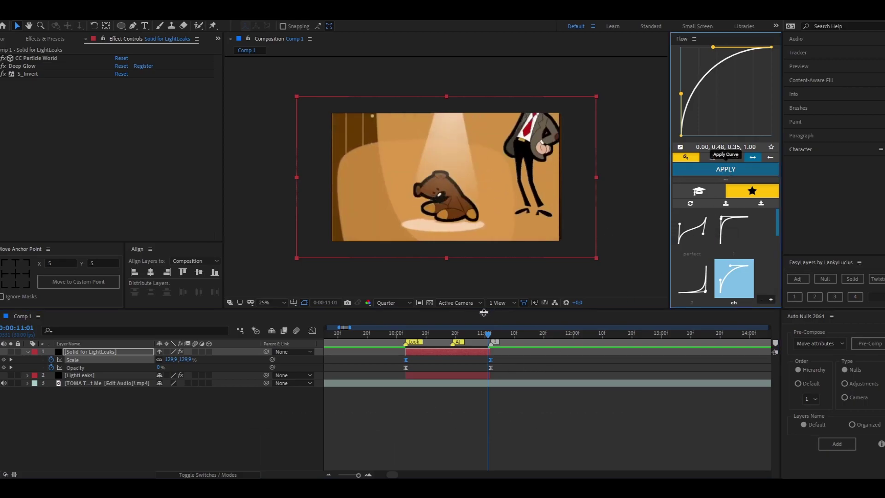
Preview the scale push, check the Scale and Opacity curves in the Graph Editor.
left_click_drag(488, 333, 449, 333)
left_click(312, 330)
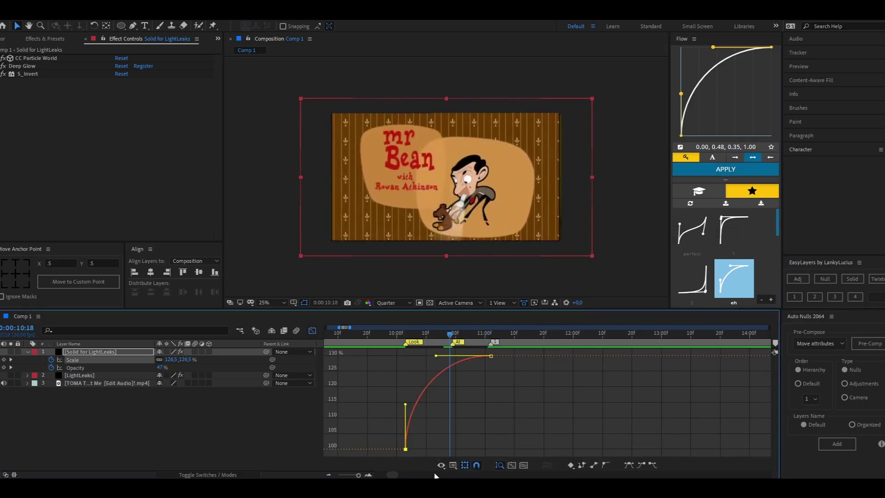
left_click(313, 331)
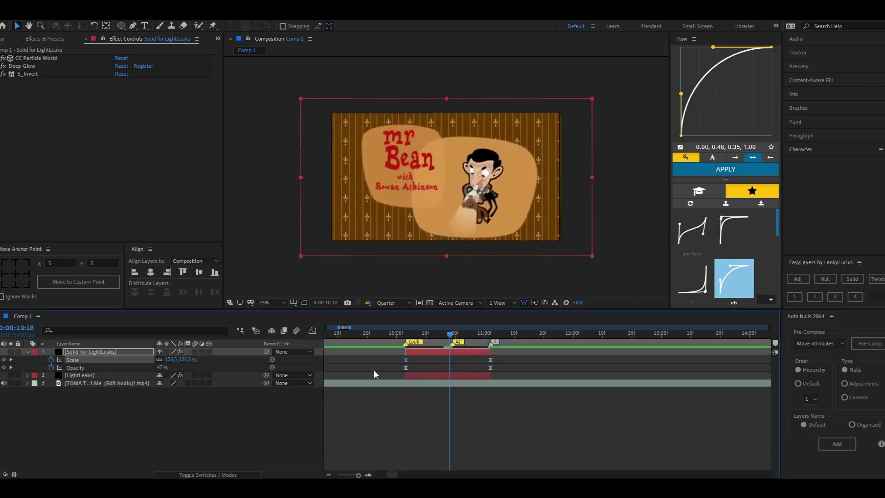
left_click(406, 368)
left_click(313, 331)
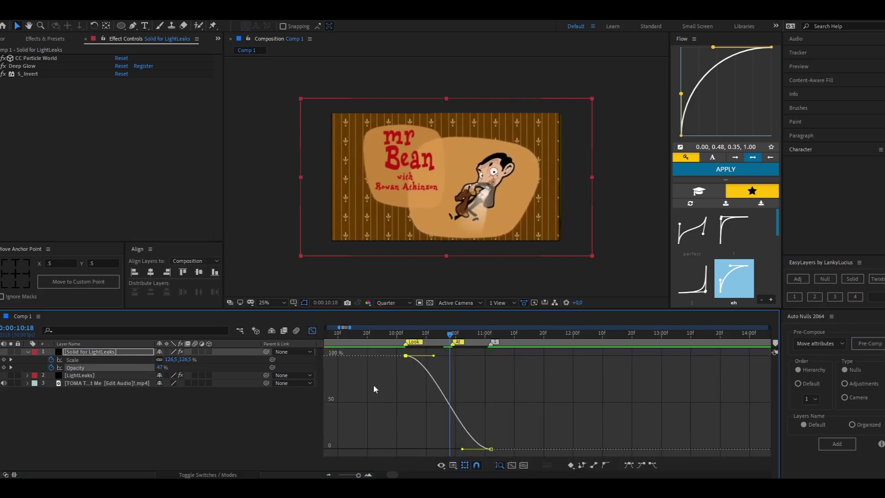
left_click(312, 331)
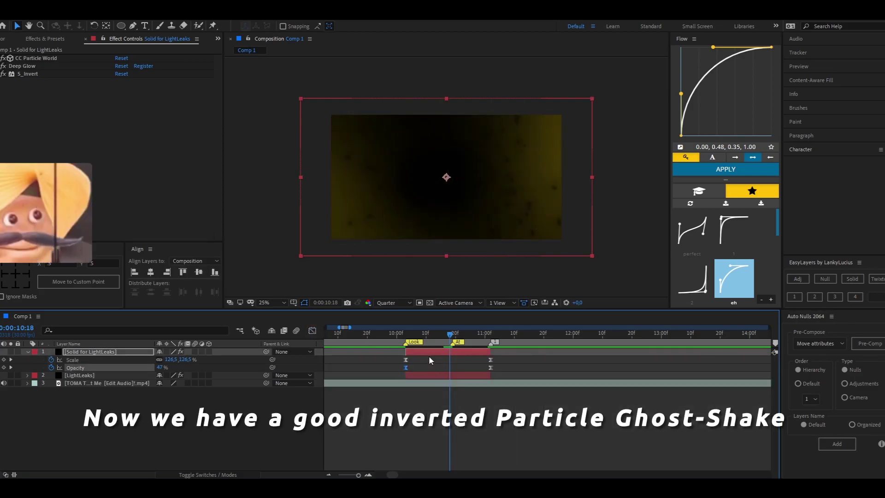
key("u")
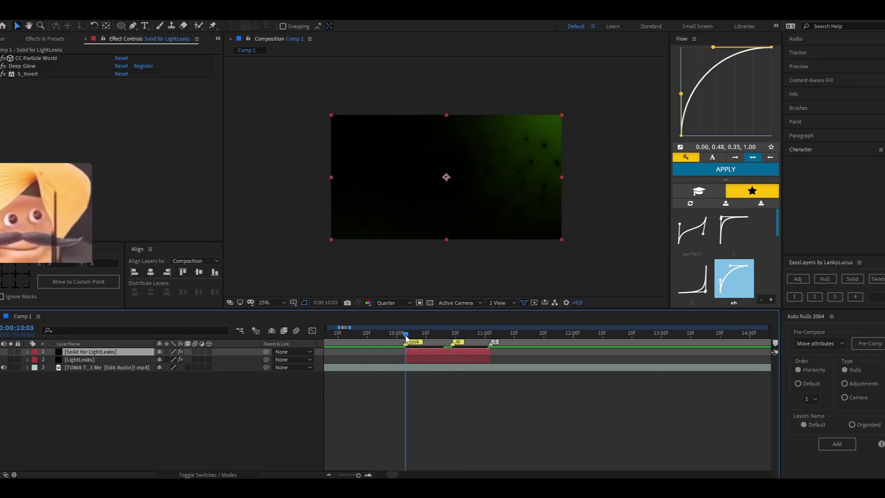
Add a black Particles solid and apply the Black Solid (4) particle preset.
right_click(320, 357)
mouse_move(342, 364)
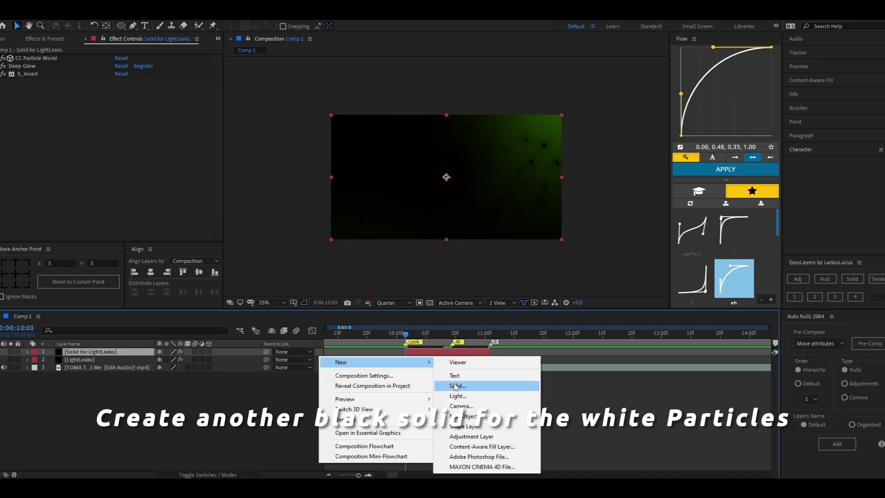
left_click(458, 385)
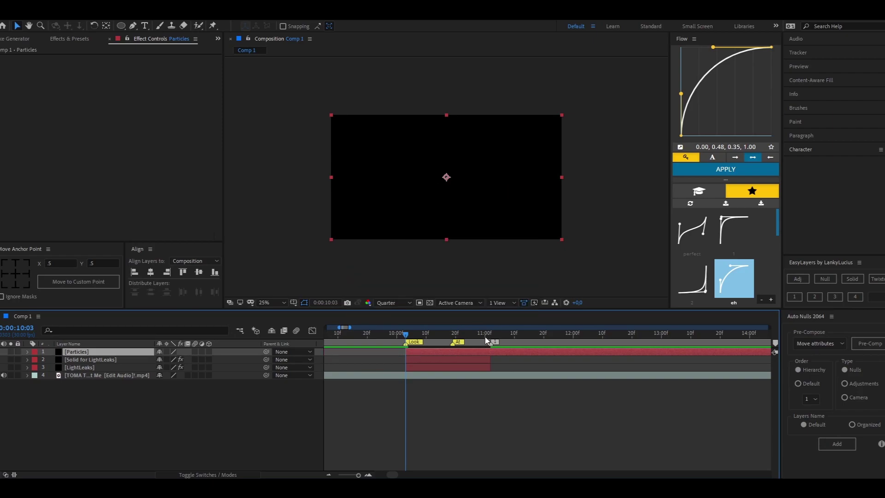
left_click(69, 39)
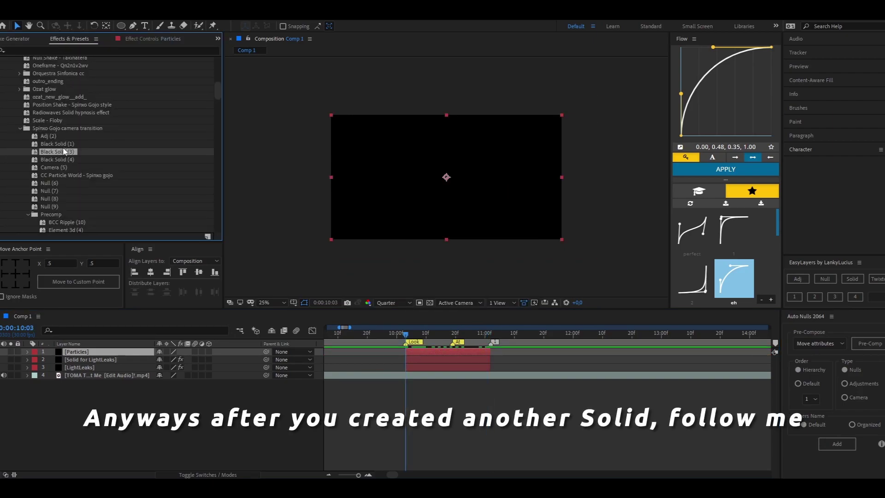
double_click(59, 157)
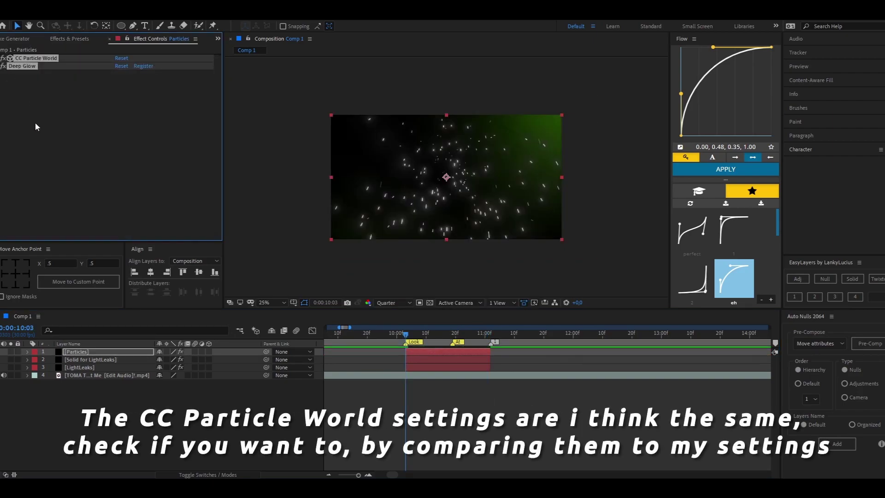
left_click(37, 127)
Review CC Particle World's Producer, Physics, Direction Axis and Particle settings.
left_click(4, 89)
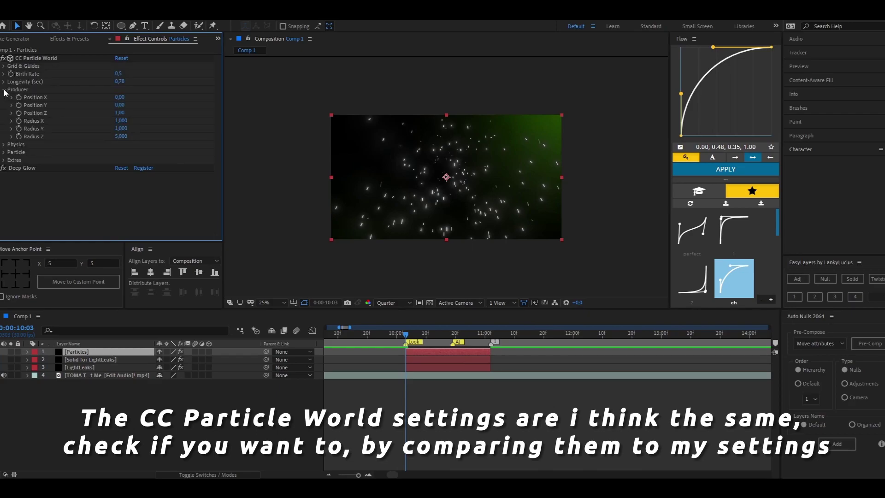
left_click(4, 89)
left_click(3, 97)
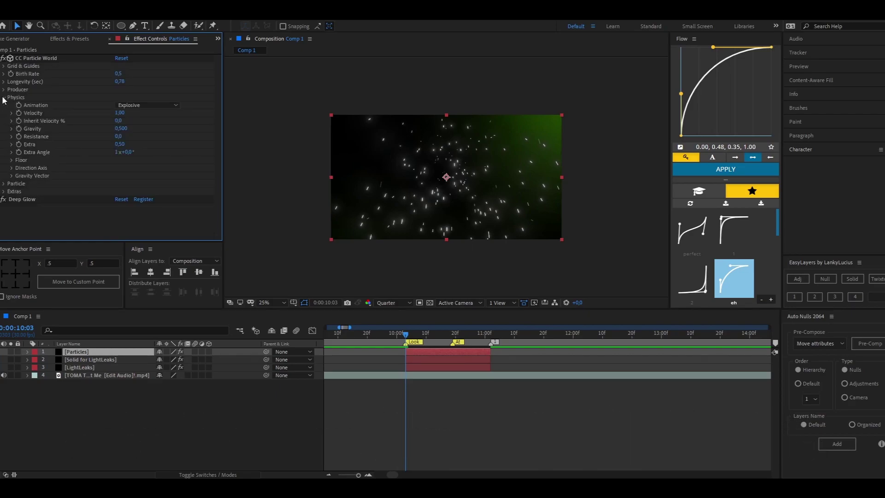
left_click(11, 169)
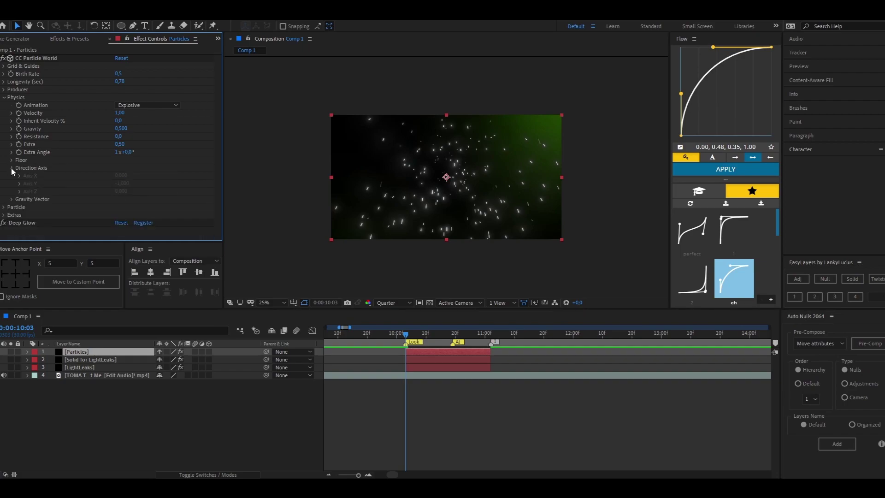
left_click(11, 168)
left_click(8, 183)
scroll(9, 175, "down", 3)
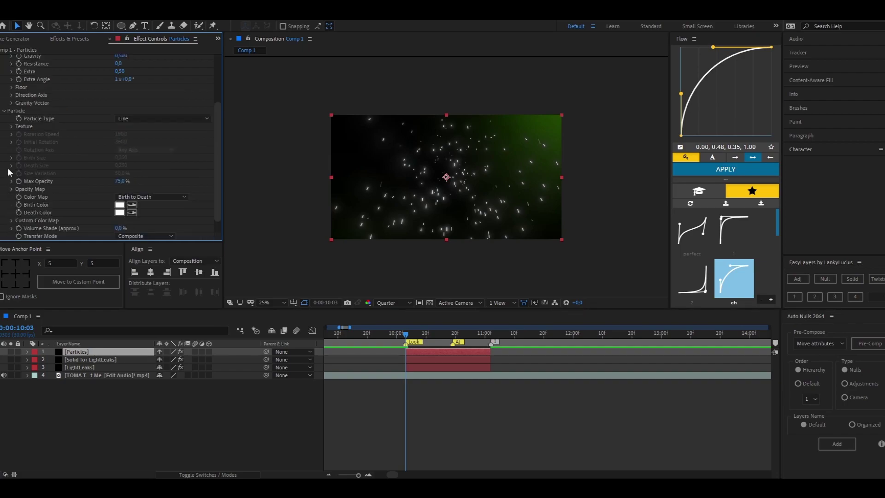
scroll(7, 86, "up", 5)
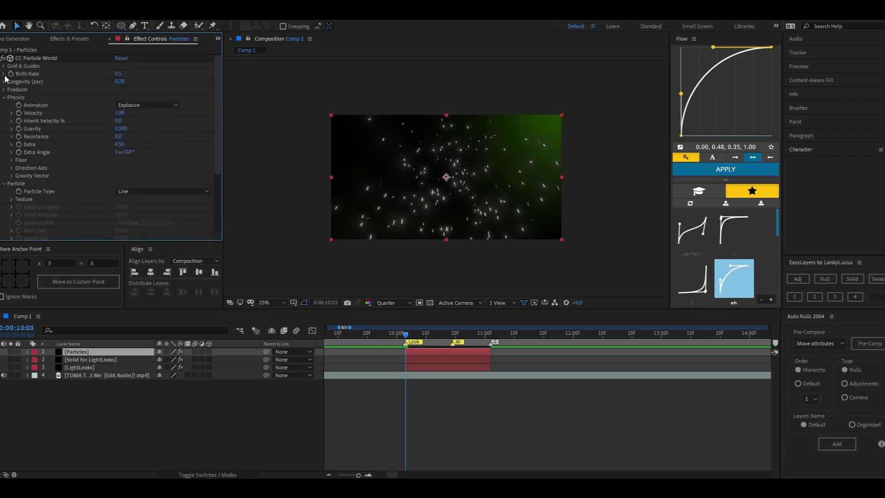
Collapse CC Particle World and review Deep Glow (radius 394, exposure 1.20).
left_click(4, 90)
left_click(4, 88)
left_click(4, 66)
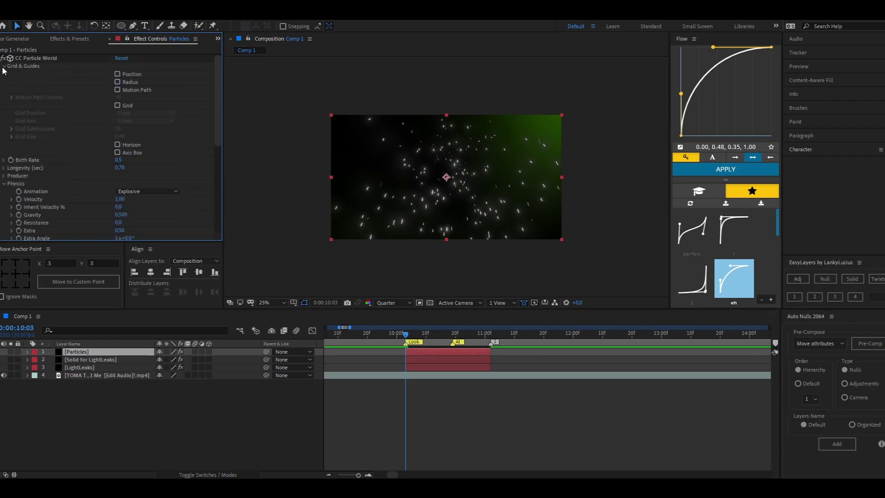
left_click(4, 58)
left_click(3, 66)
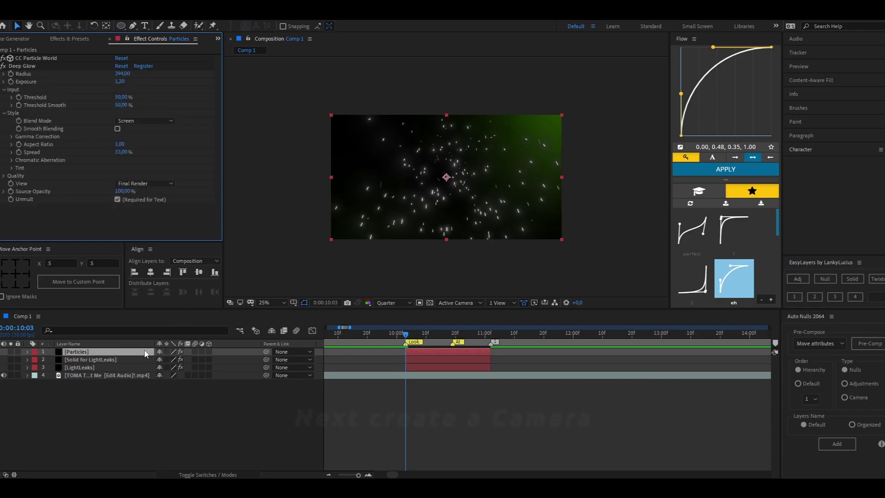
key("ctrl+5")
Add Camera 1 and trim it to end with the other layers.
left_click(320, 354)
right_click(319, 354)
mouse_move(336, 355)
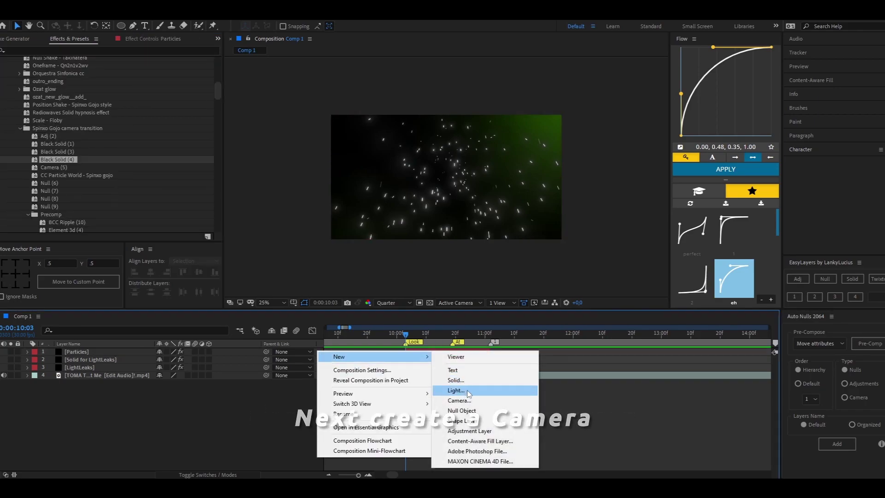
left_click(457, 404)
left_click(489, 334)
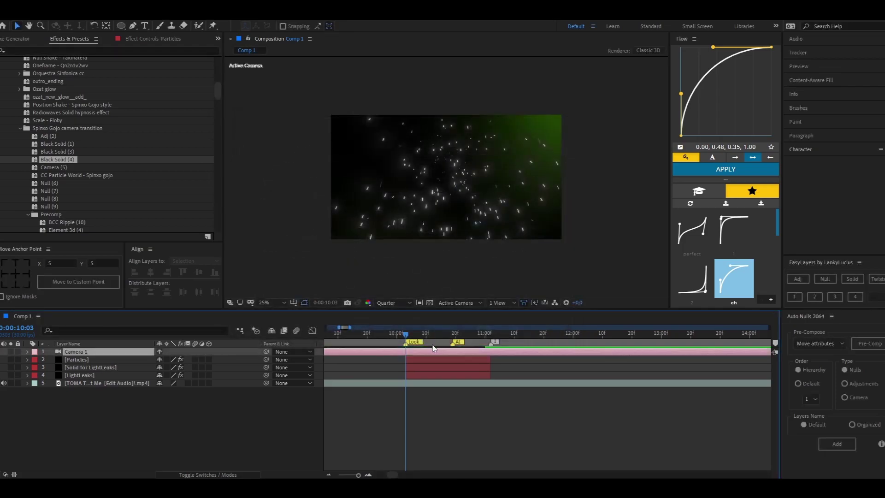
left_click(488, 333)
key("alt+bracketright")
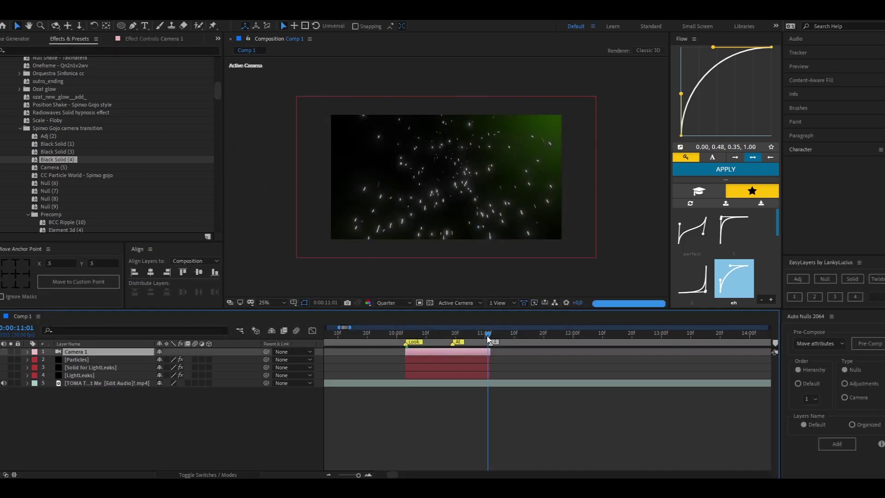
left_click(406, 334)
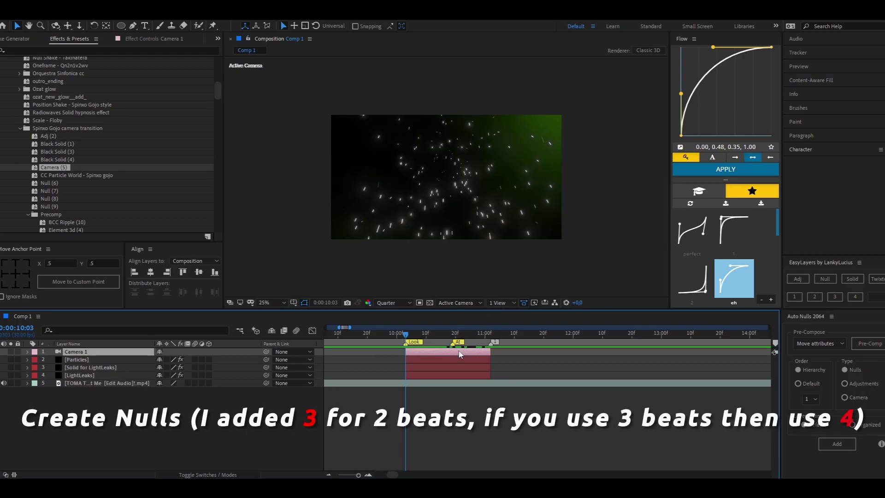
Add a 3D null trimmed to match the other layers and duplicate it twice.
right_click(318, 354)
mouse_move(359, 358)
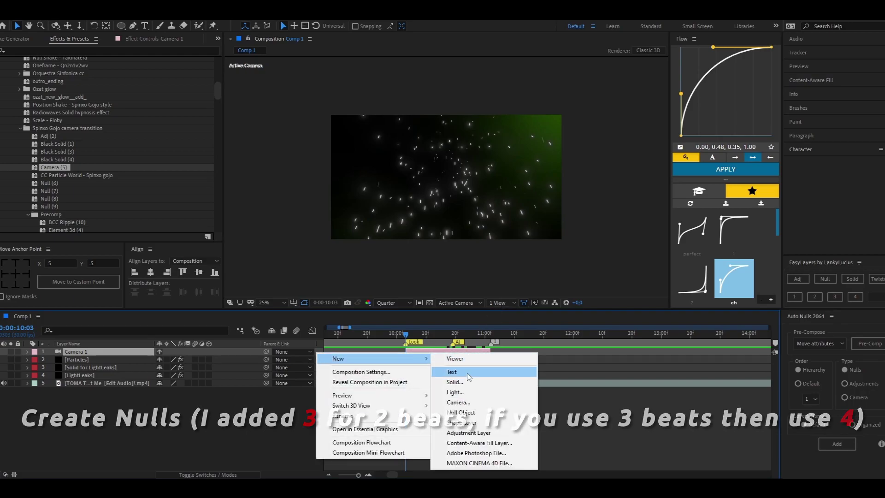
left_click(463, 411)
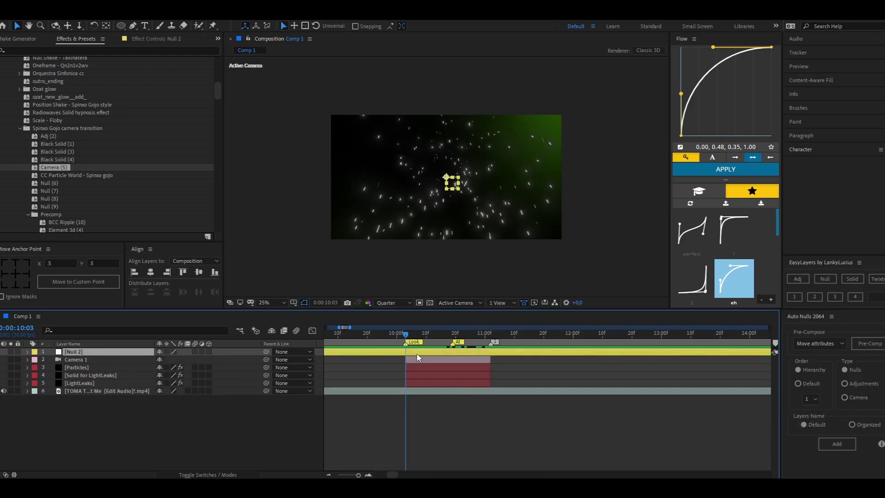
left_click_drag(488, 339, 469, 340)
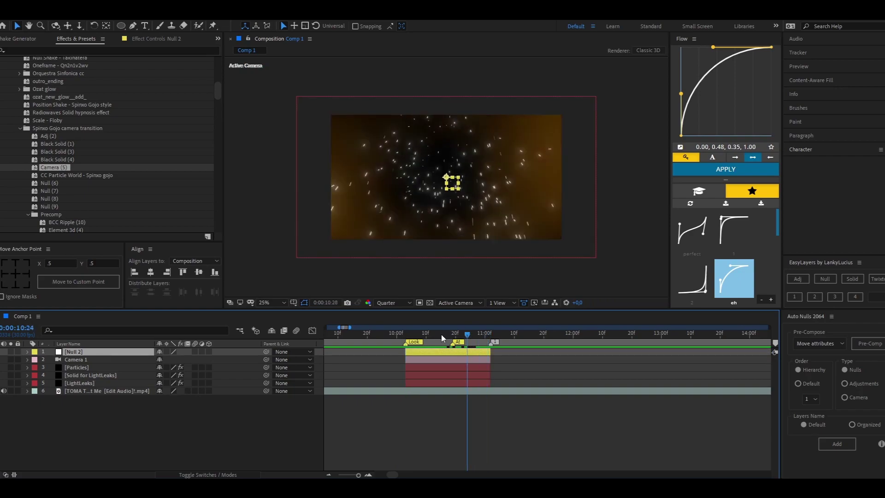
key("equal")
key("equal")
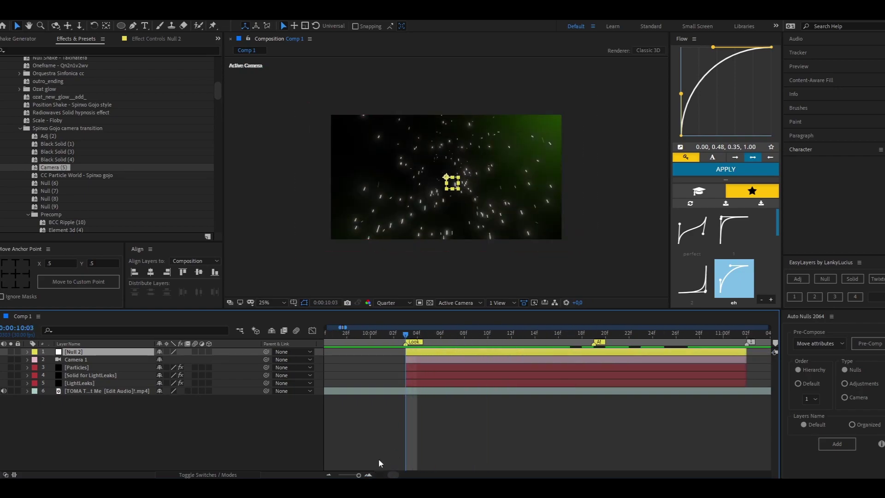
key("Page_Up")
key("Page_Up")
key("Page_Up")
key("space")
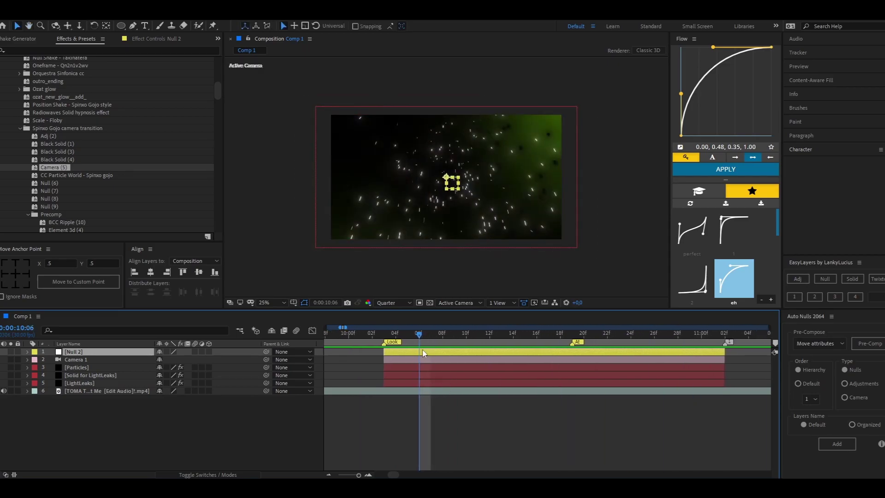
key("ctrl+d")
key("ctrl+d")
Parent Camera 1 and the three nulls in a chain, each following the one above.
left_click(415, 375)
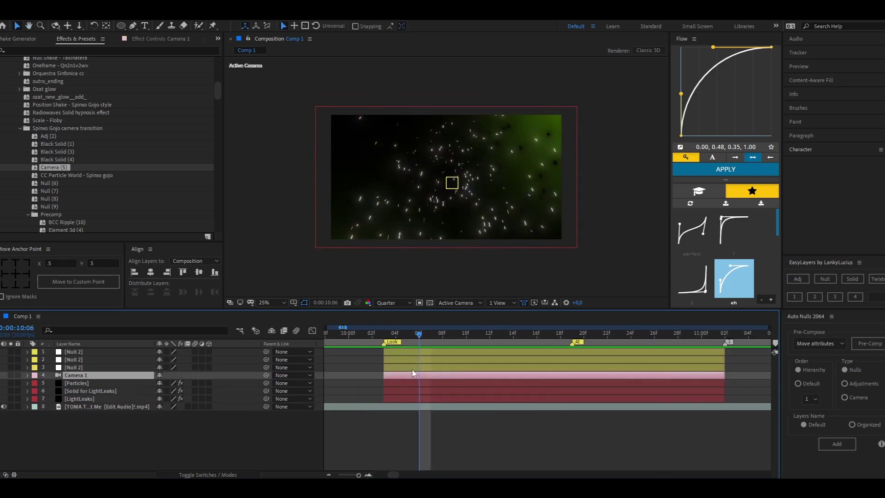
left_click(412, 367)
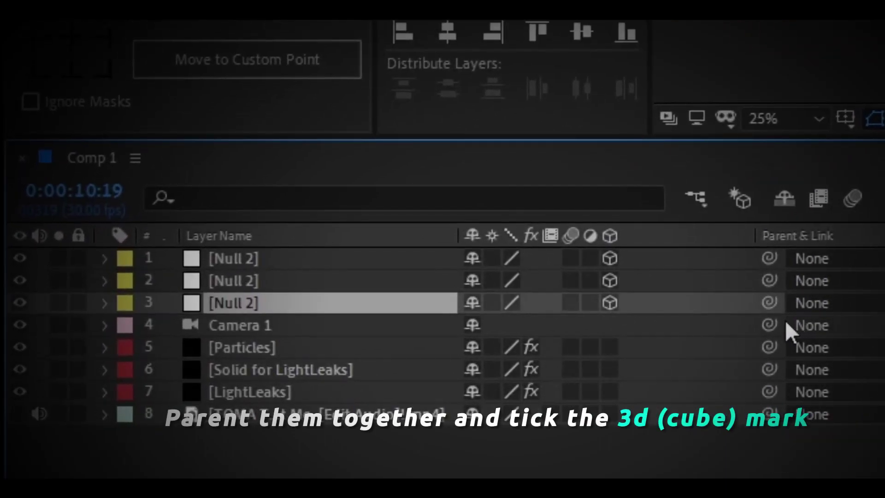
left_click_drag(769, 324, 233, 303)
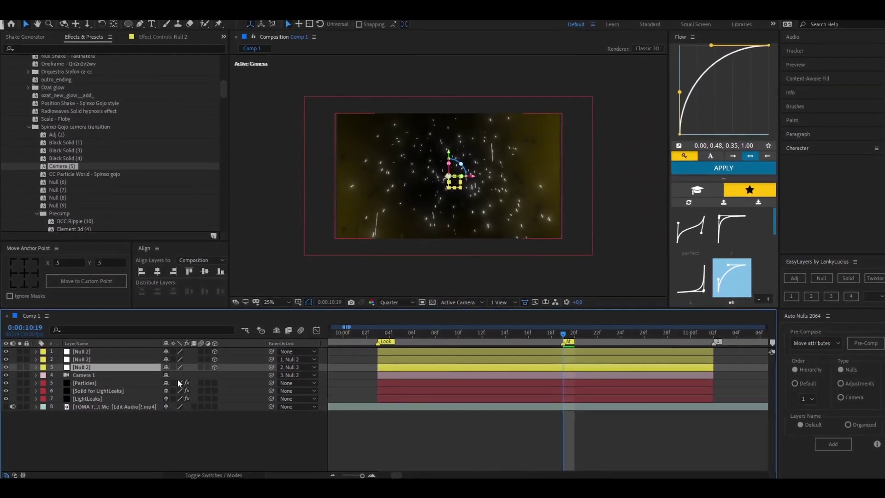
key("p")
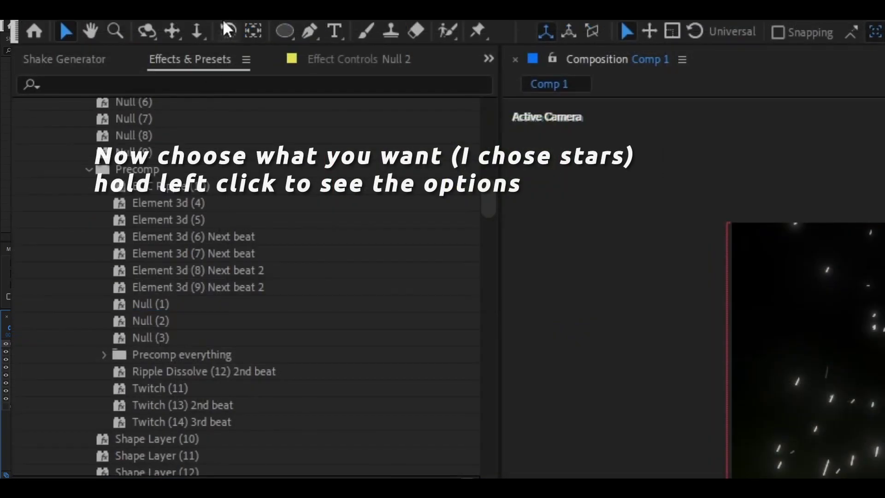
Create a star shape layer filling the composition with the Star Tool.
left_click_drag(293, 38, 343, 115)
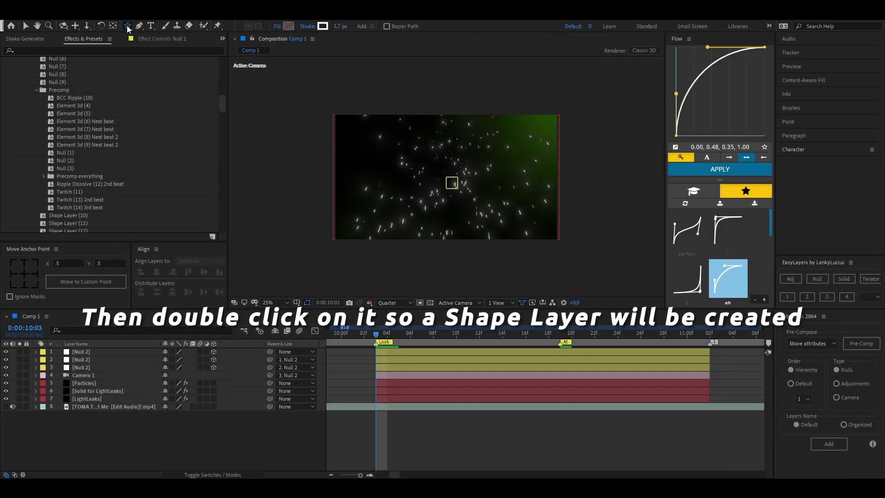
double_click(128, 25)
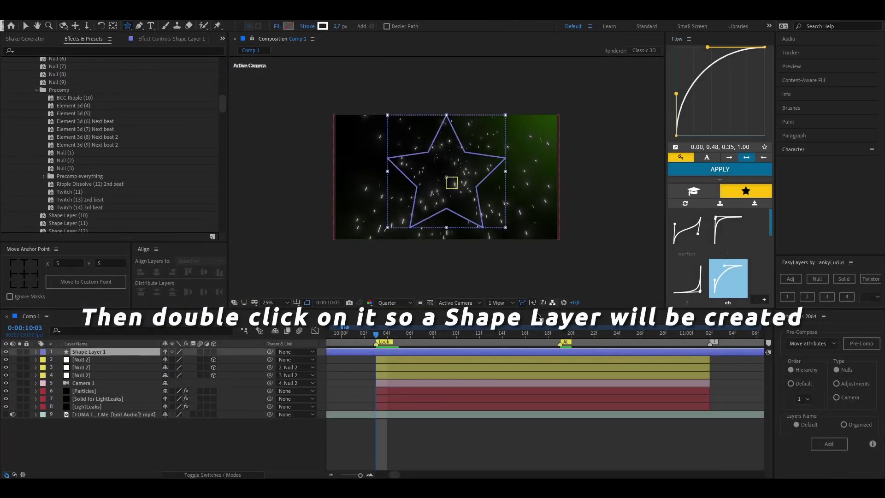
left_click(546, 331)
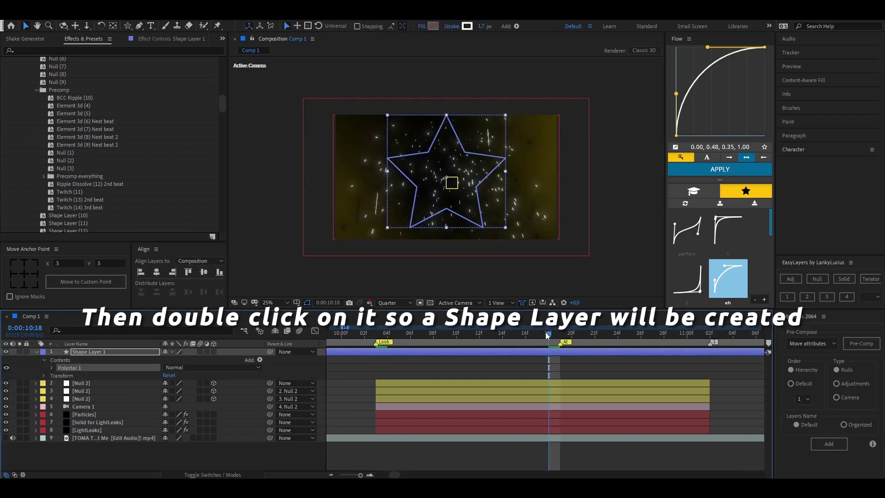
left_click(531, 350)
left_click_drag(364, 334, 347, 334)
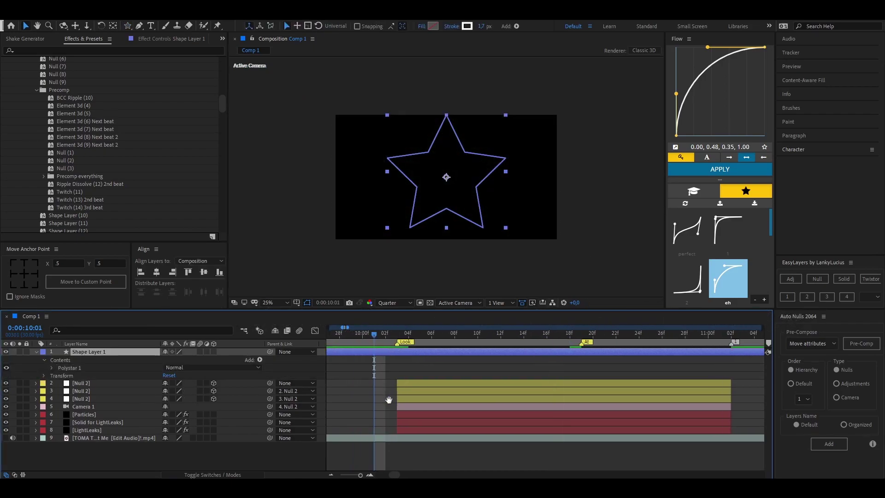
left_click(370, 383)
left_click(362, 354)
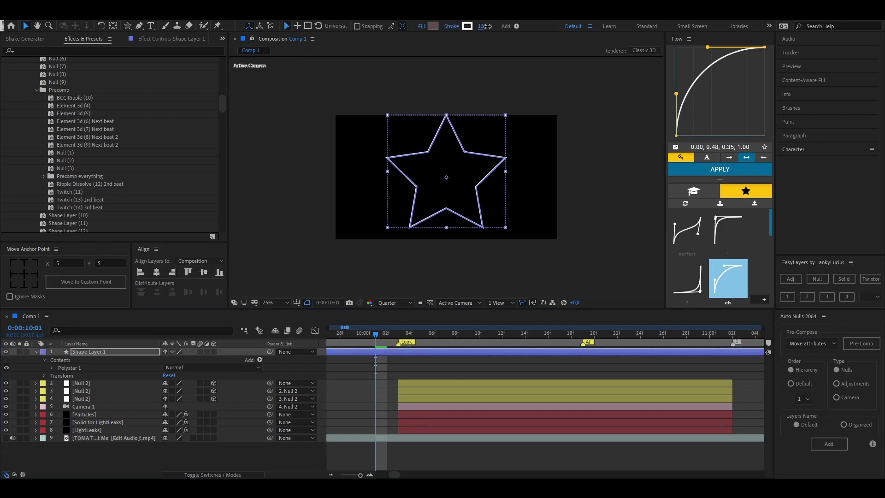
Fit the viewer and centre the star vertically in the composition.
left_click(268, 303)
left_click(272, 312)
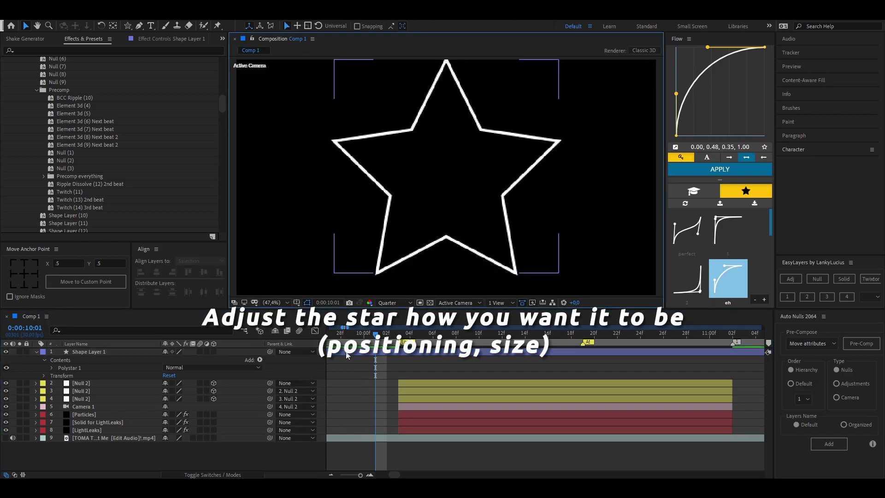
left_click(358, 353)
left_click(204, 272)
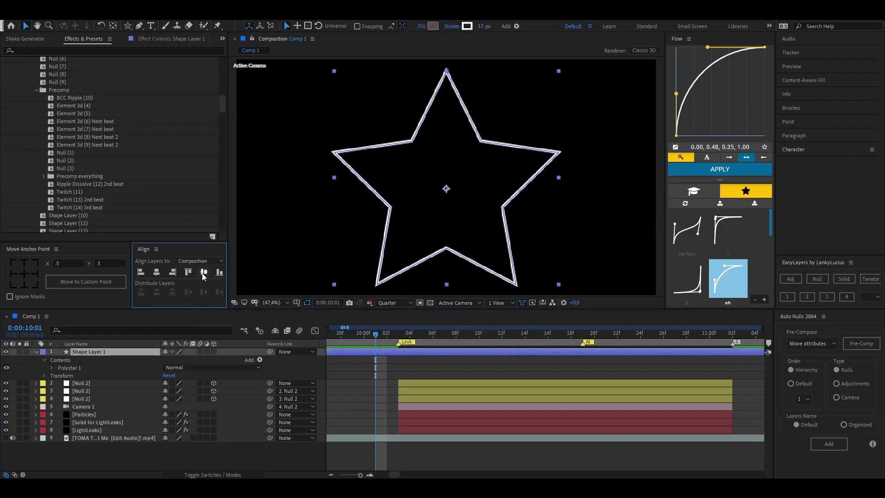
left_click(373, 360)
left_click(370, 354)
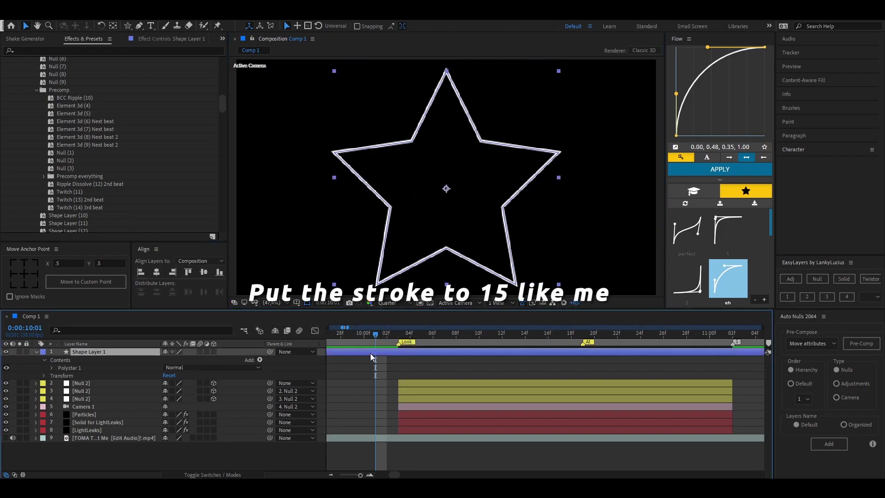
Set the star's stroke width to 15 px and render the viewer at full resolution.
left_click(370, 375)
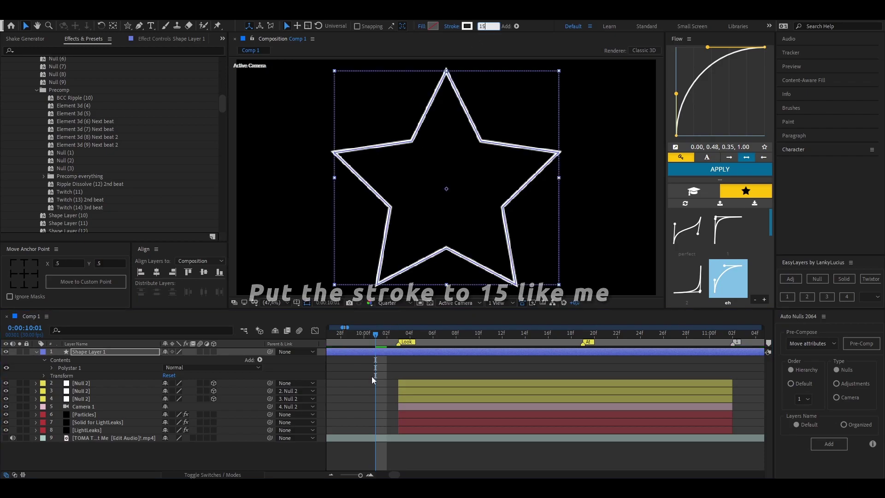
left_click(400, 303)
left_click(394, 322)
left_click(369, 350)
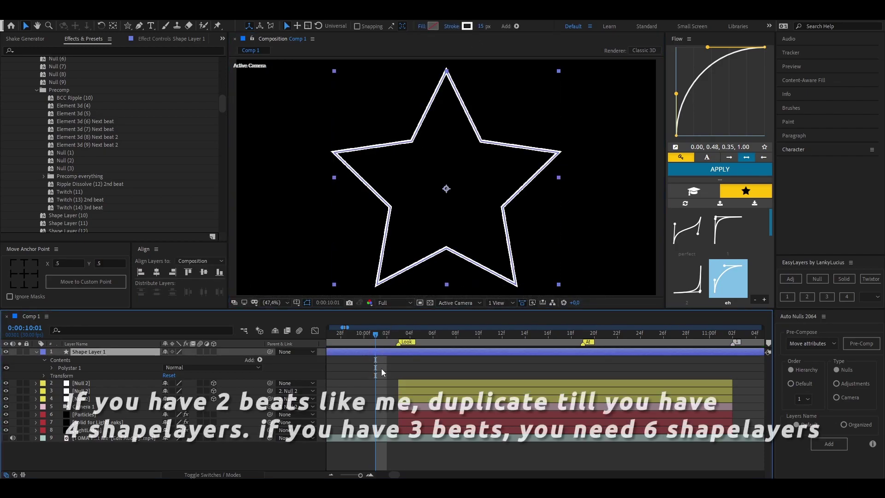
Duplicate the star shape layer twice and make the star layers 3D.
left_click(387, 354)
key("u")
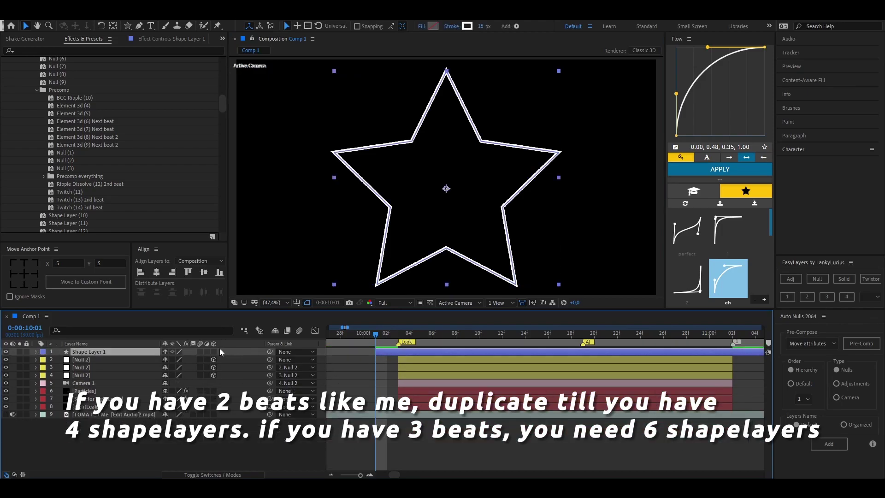
key("ctrl+d")
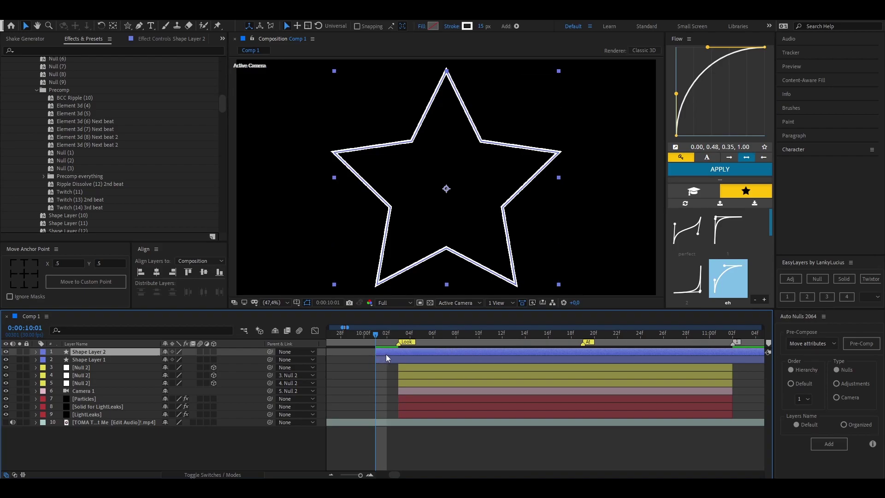
key("ctrl+d")
key("ctrl+d")
left_click(395, 375)
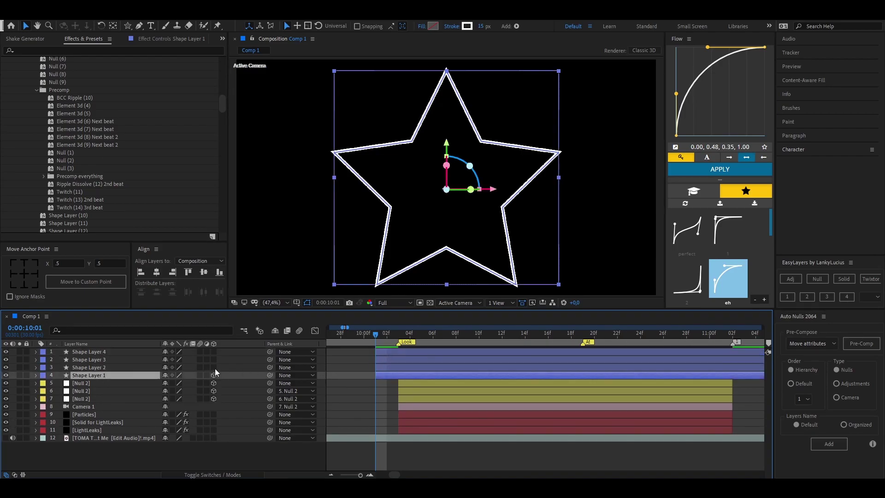
left_click(213, 352)
Push Shape Layer 2's star back to depth 950 and Shape Layer 3's to 2513.
left_click(103, 374)
key("p")
left_click(108, 367)
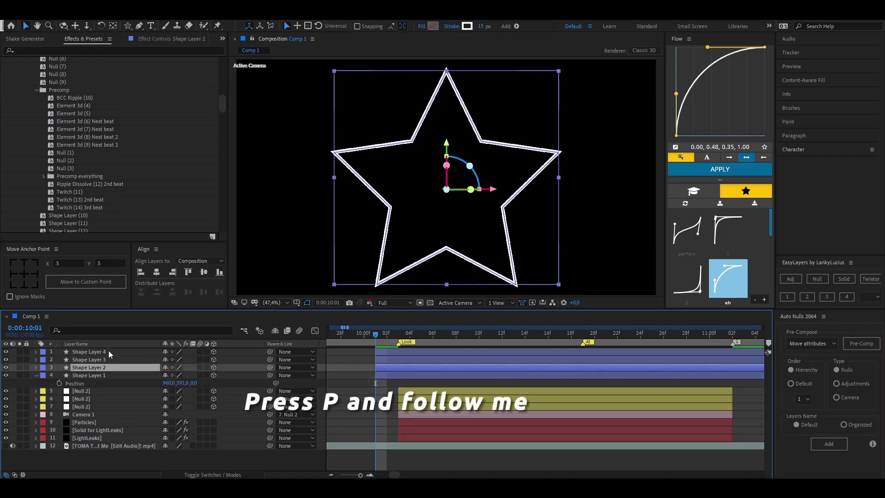
key("p")
left_click_drag(194, 375, 606, 399)
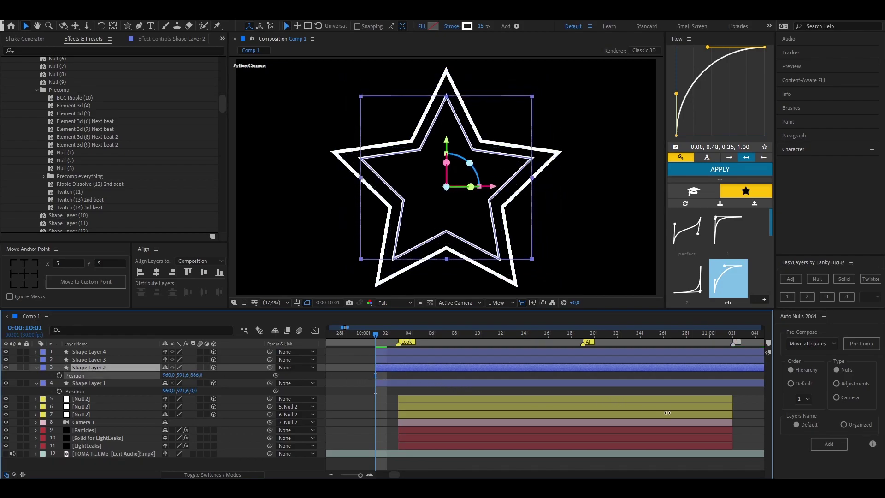
left_click_drag(667, 413, 696, 412)
left_click(122, 360)
key("p")
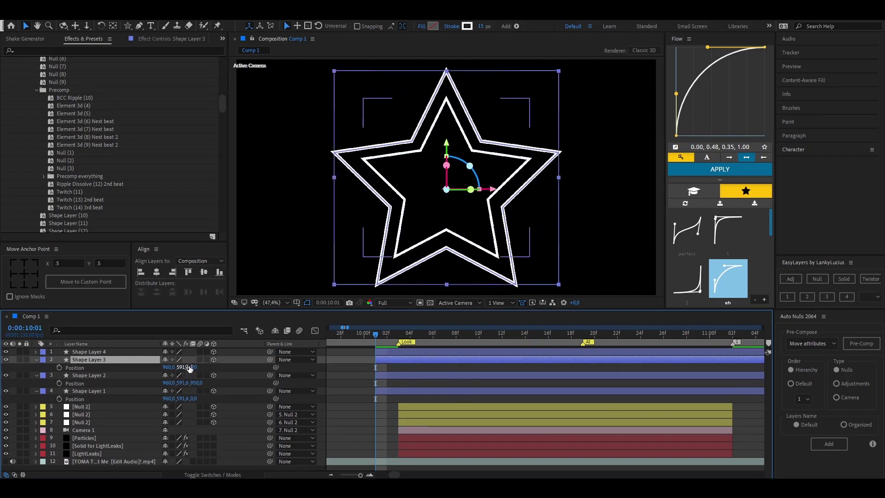
left_click_drag(189, 367, 599, 367)
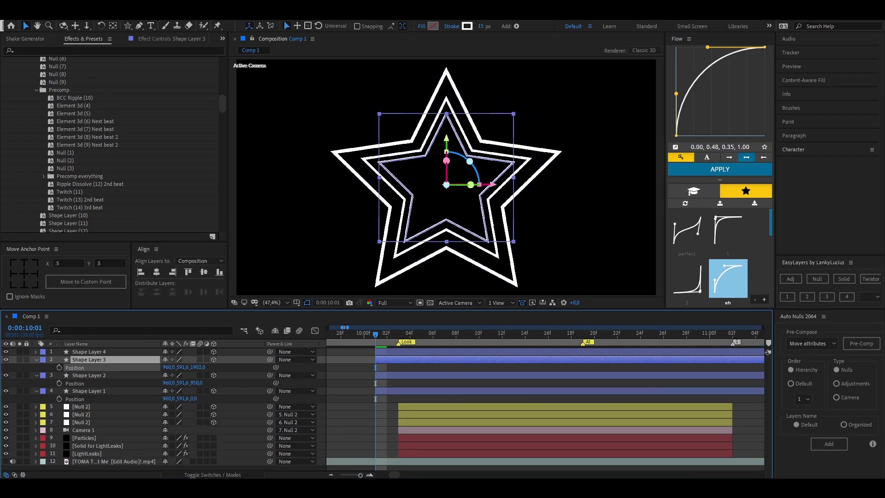
left_click_drag(189, 368, 106, 357)
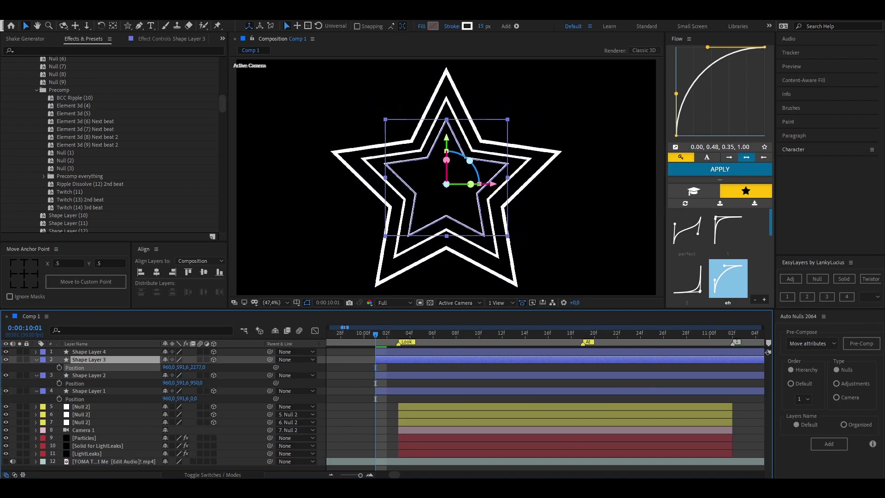
Push Shape Layer 4's star deepest into the tunnel.
left_click(107, 352)
key("p")
left_click_drag(197, 359, 461, 359)
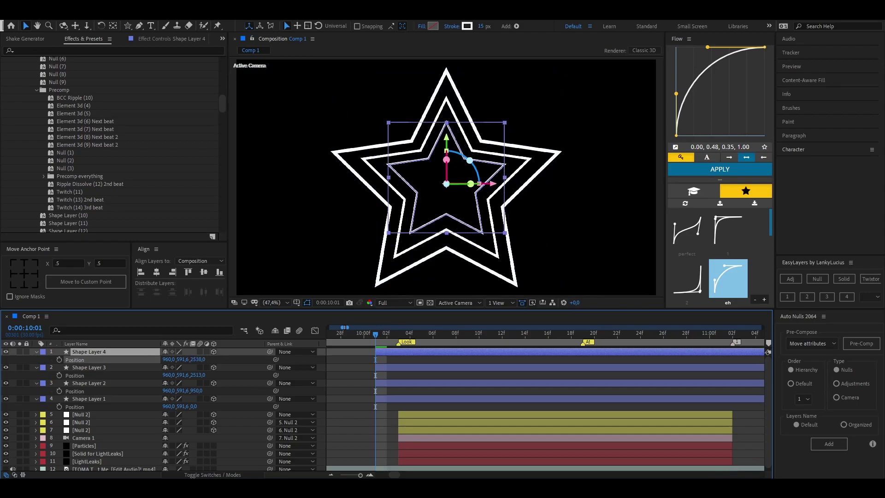
left_click_drag(198, 359, 548, 470)
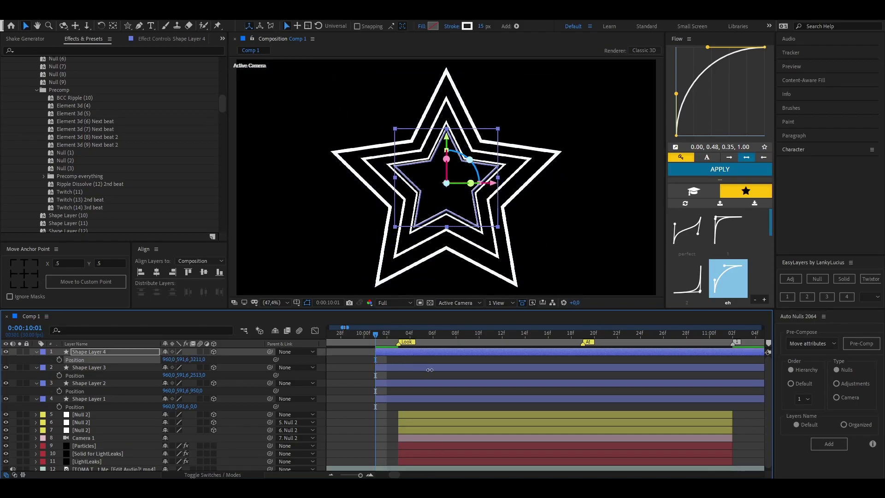
left_click_drag(196, 360, 245, 360)
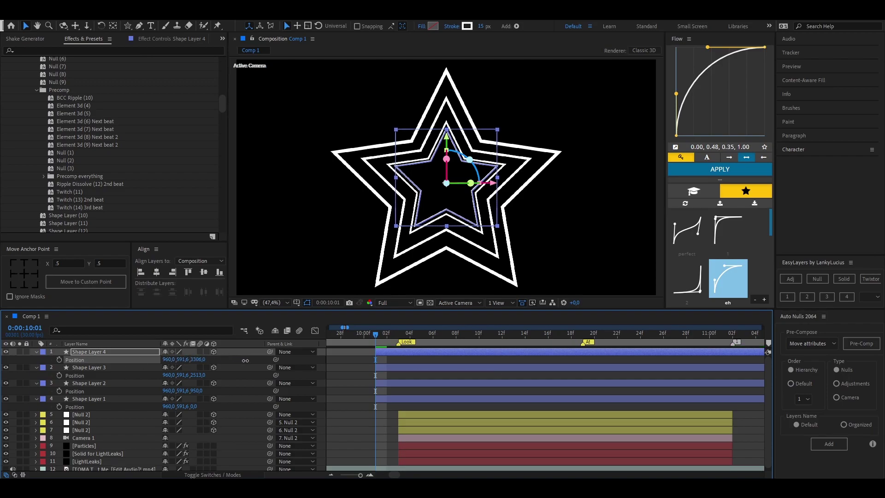
key("p")
left_click(361, 427)
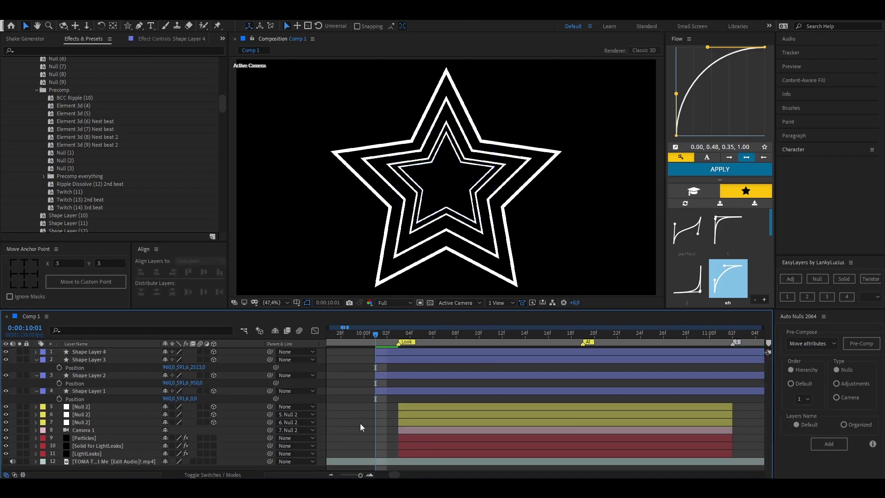
left_click(151, 351)
key("p")
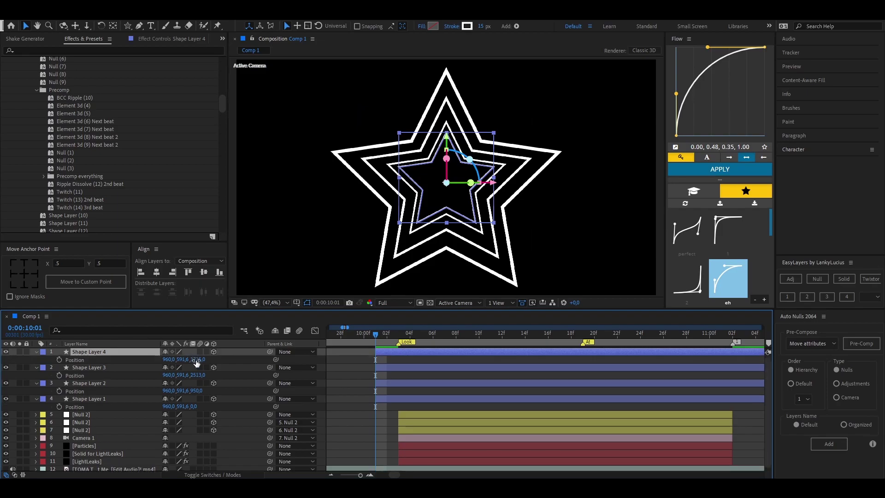
mouse_move(196, 359)
left_mouse_down()
mouse_move(539, 381)
mouse_move(344, 423)
left_mouse_up()
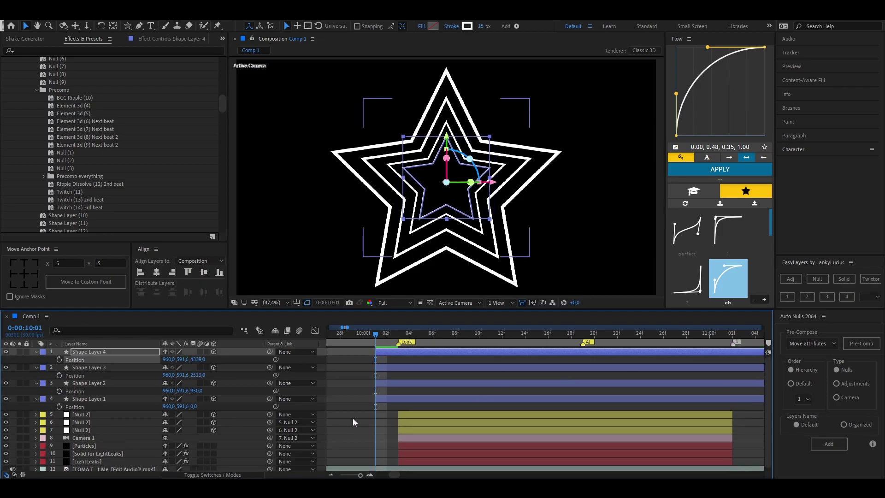
key("F2")
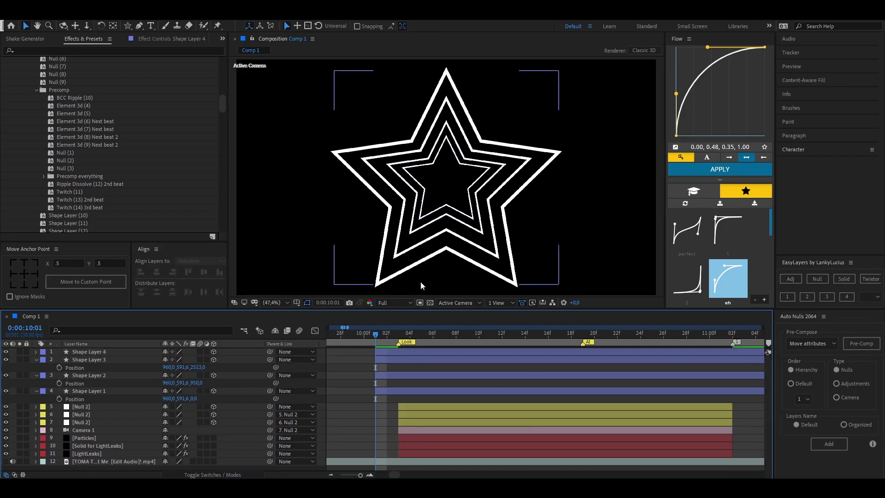
key("p")
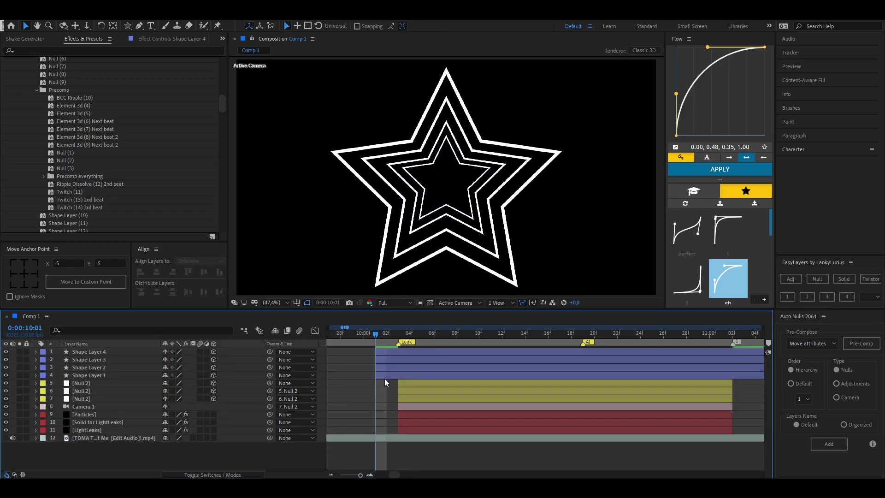
Make the star layers start at the Look marker and trim them to end at 11:01.
mouse_move(384, 378)
left_mouse_down()
mouse_move(380, 350)
mouse_move(403, 350)
left_mouse_up()
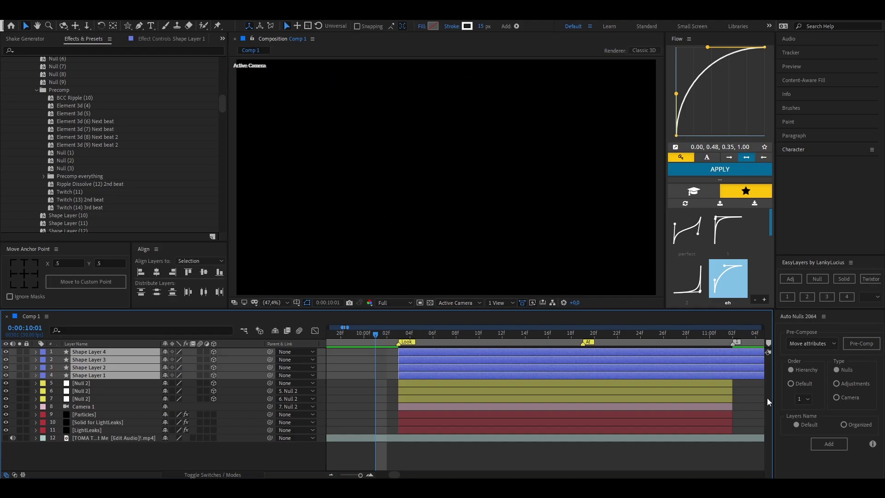
scroll(712, 399, "right", 5)
left_click_drag(515, 332, 509, 334)
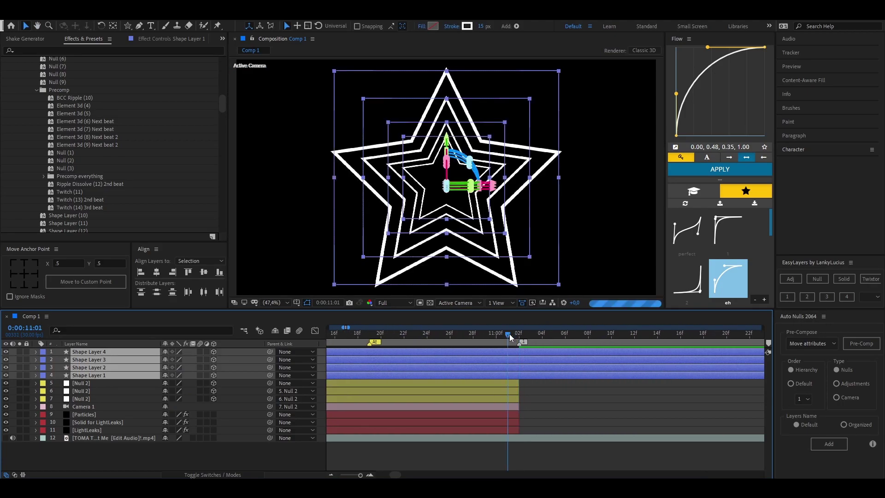
key("alt+bracketright")
scroll(507, 392, "left", 3)
left_click(420, 334)
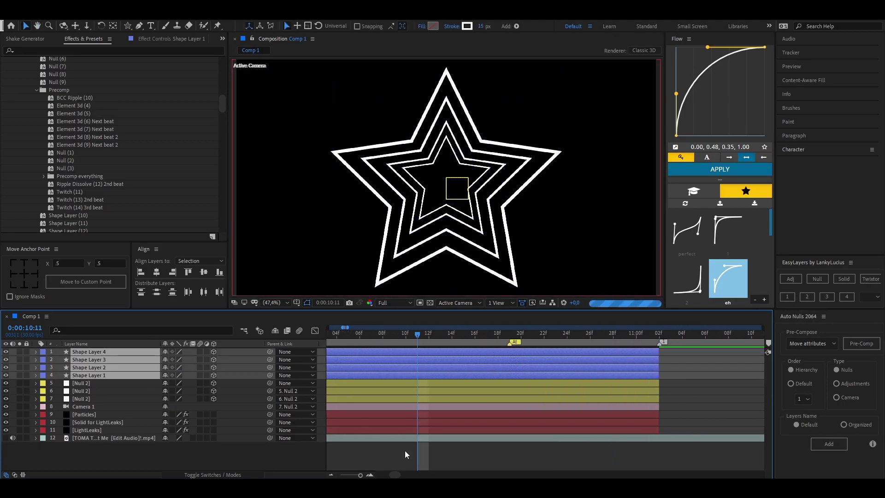
Set Shape Layer 1's Z Position to 0, then -453, and apply S_TextureFlux.
key("minus")
left_click(402, 375)
key("u")
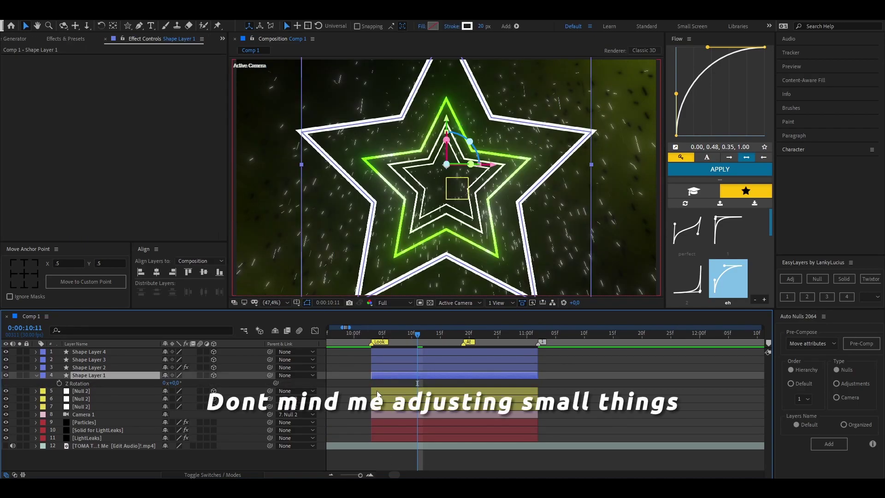
key("p")
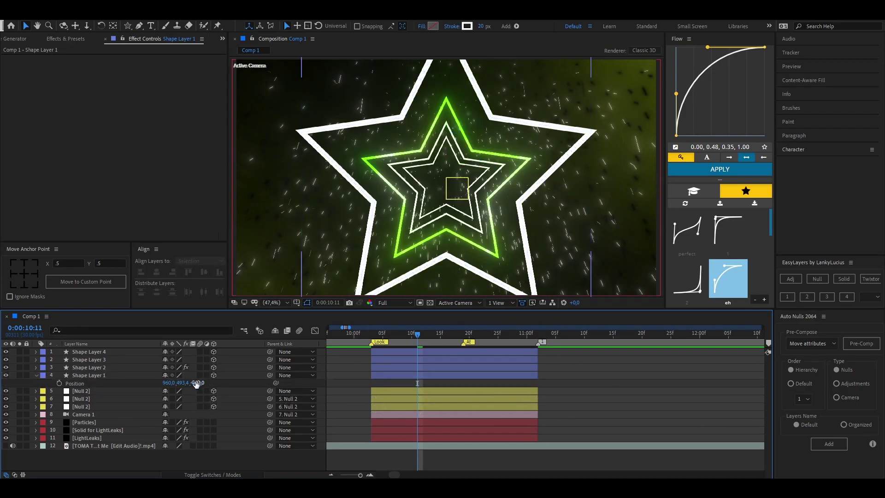
left_click(198, 383)
type("0")
key("Return")
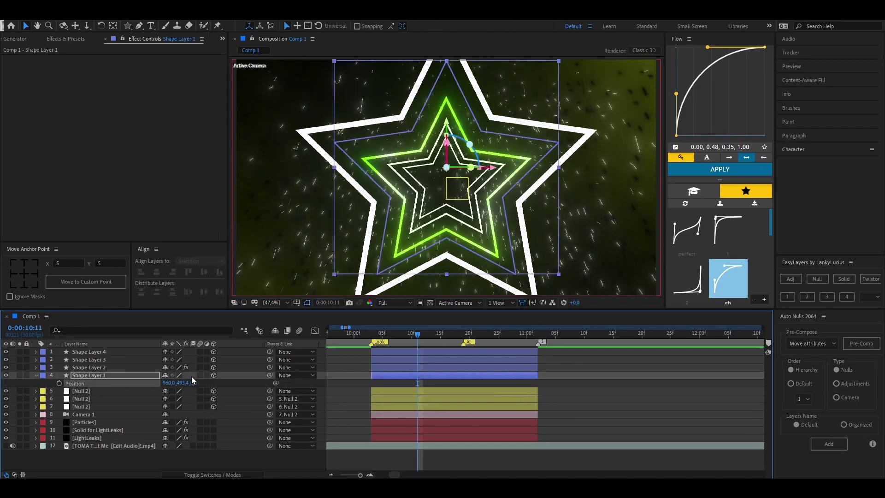
left_click(350, 402)
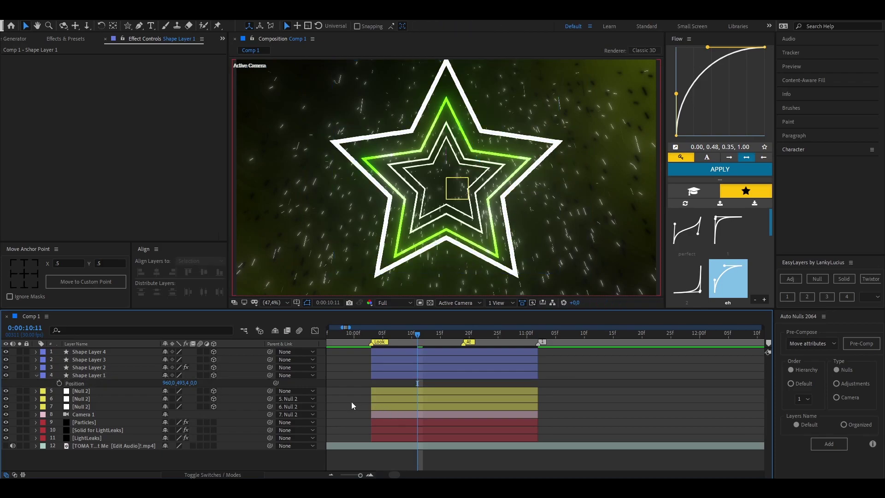
left_click(388, 375)
mouse_move(193, 383)
left_mouse_down()
mouse_move(2, 398)
mouse_move(97, 383)
left_mouse_up()
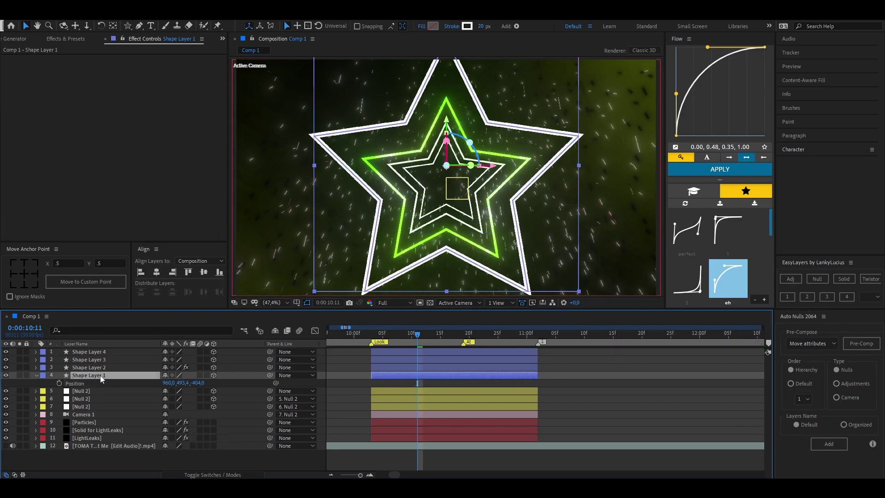
key("p")
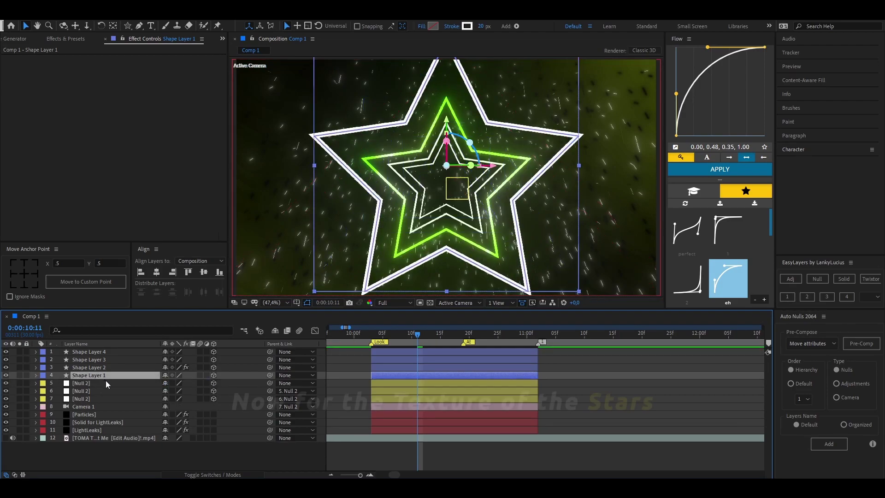
left_click(117, 375)
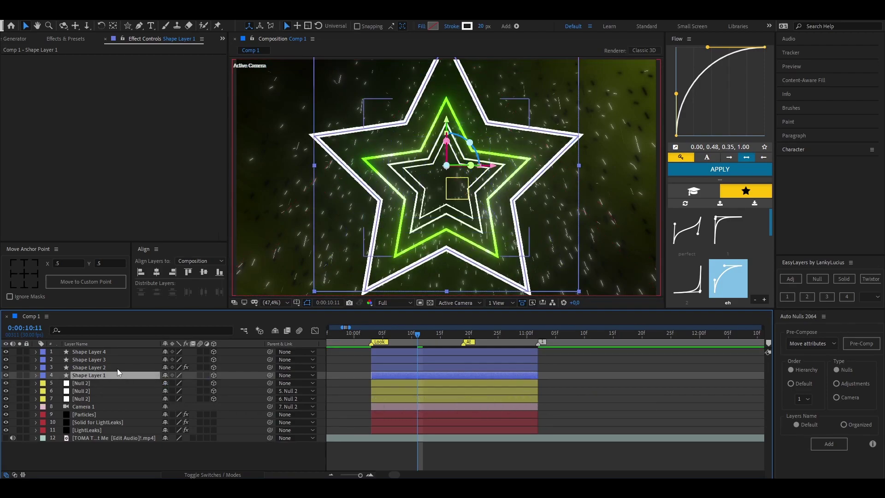
key("ctrl+alt+shift+e")
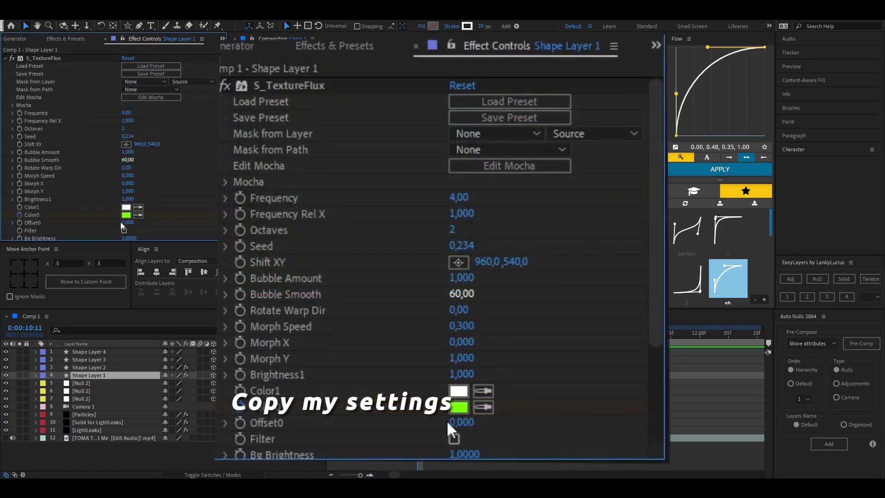
Zoom the timeline out and shift Shape Layer 1's Color0 keyframes earlier.
scroll(118, 229, "down", 2)
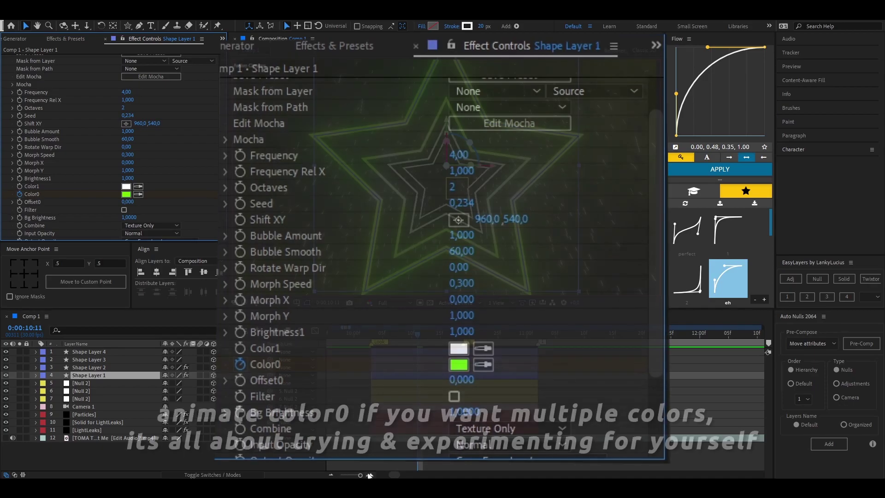
key("minus")
key("minus")
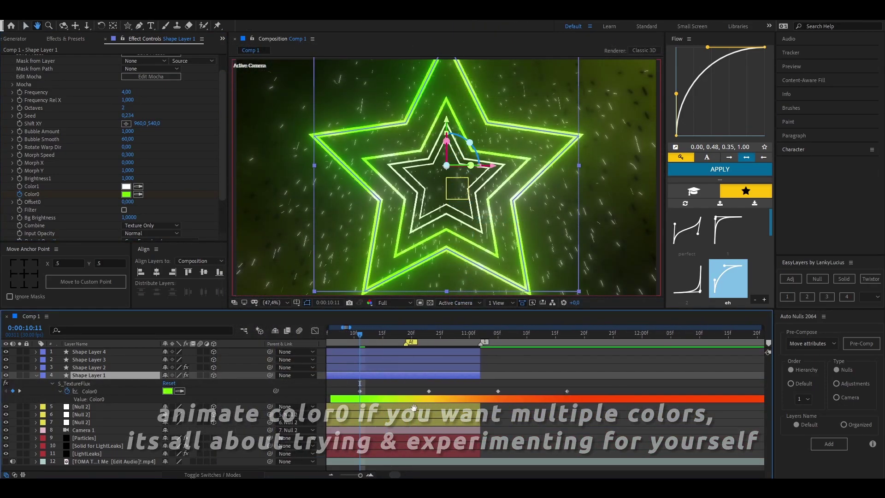
key("minus")
key("minus")
left_click_drag(400, 380, 654, 411)
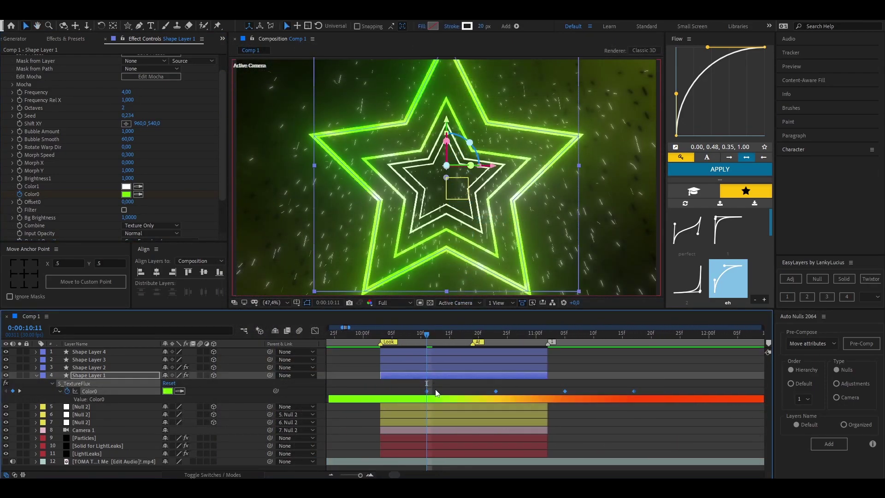
left_click_drag(427, 391, 381, 391)
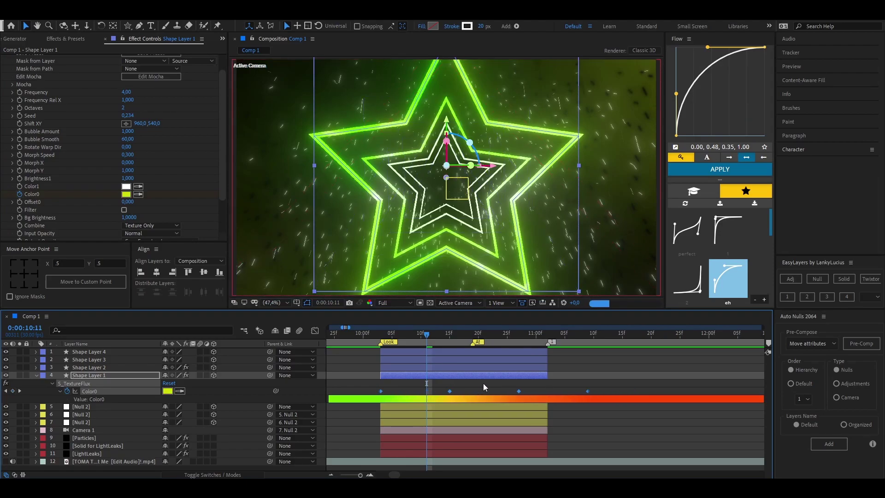
mouse_move(483, 383)
left_mouse_down()
mouse_move(593, 398)
mouse_move(548, 392)
left_mouse_up()
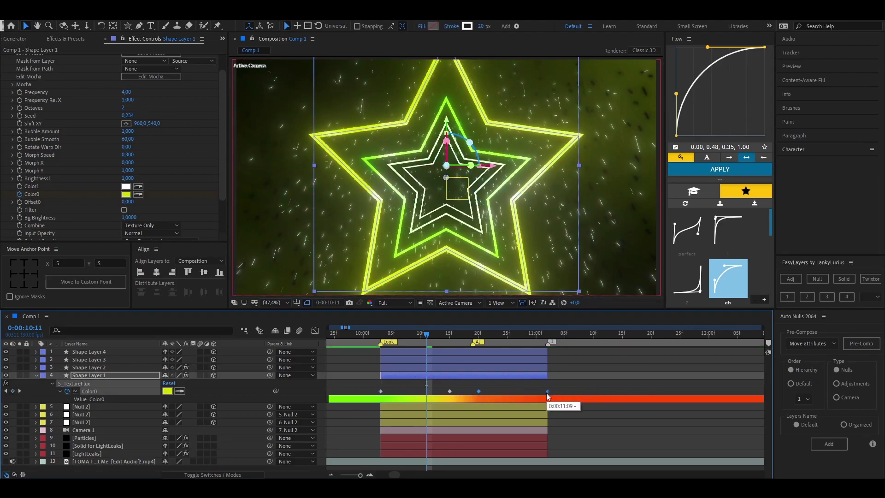
left_click(446, 393)
mouse_move(447, 391)
left_mouse_down()
mouse_move(429, 392)
mouse_move(490, 392)
left_mouse_up()
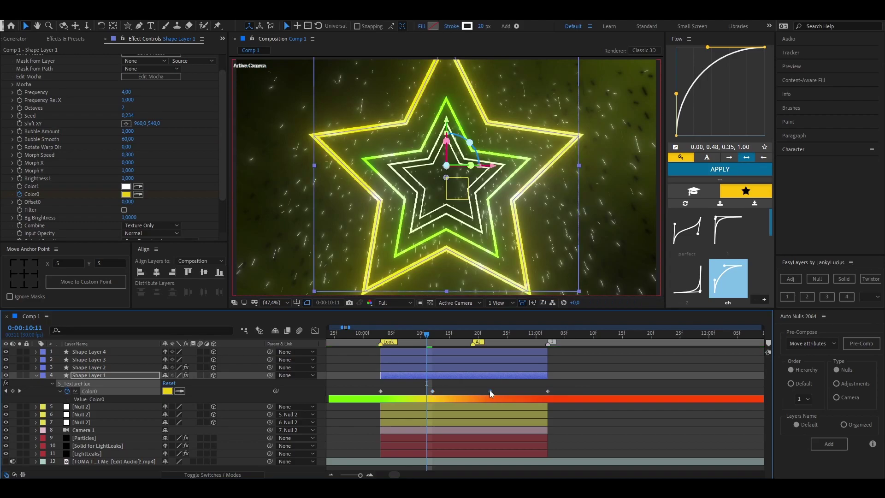
Set Shape Layer 1's Color0 to teal at 10:22.
left_click(428, 374)
key("u")
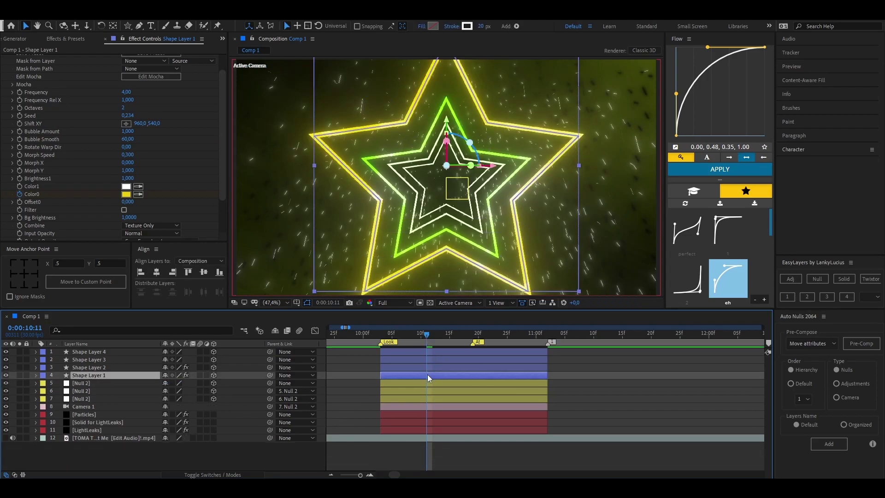
key("u")
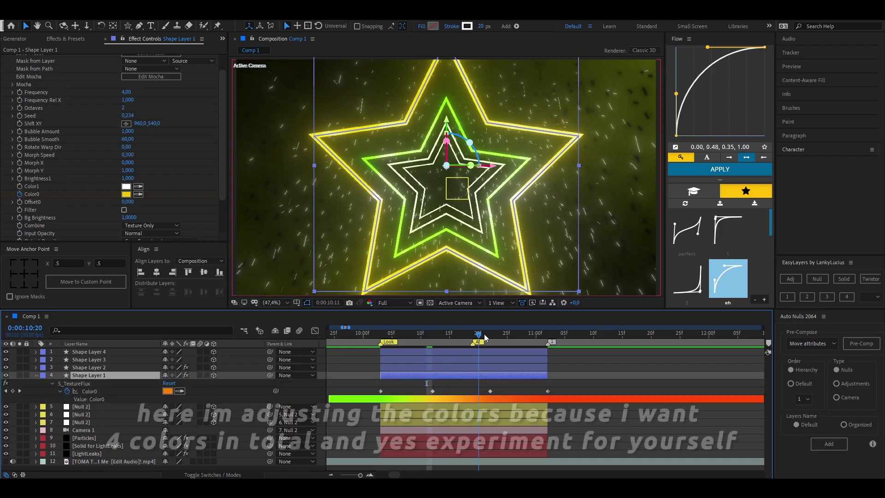
left_click(490, 336)
left_click(166, 391)
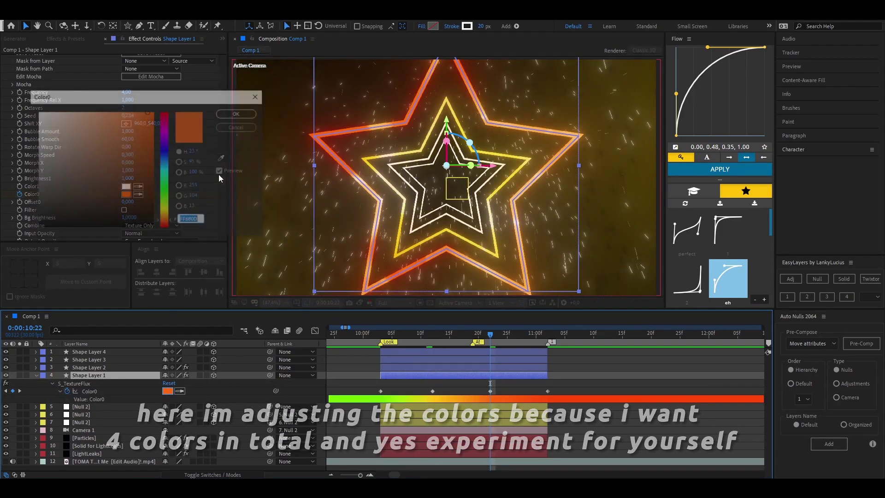
left_click(164, 175)
left_click(233, 117)
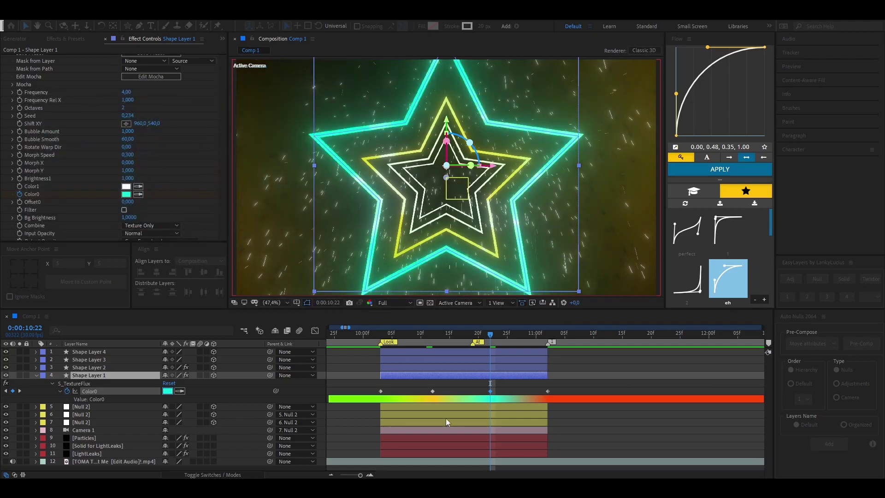
Inspect LightLeaks' S_TextureFlux keyframes and set a matching Color0 colour.
left_click(448, 453)
key("u")
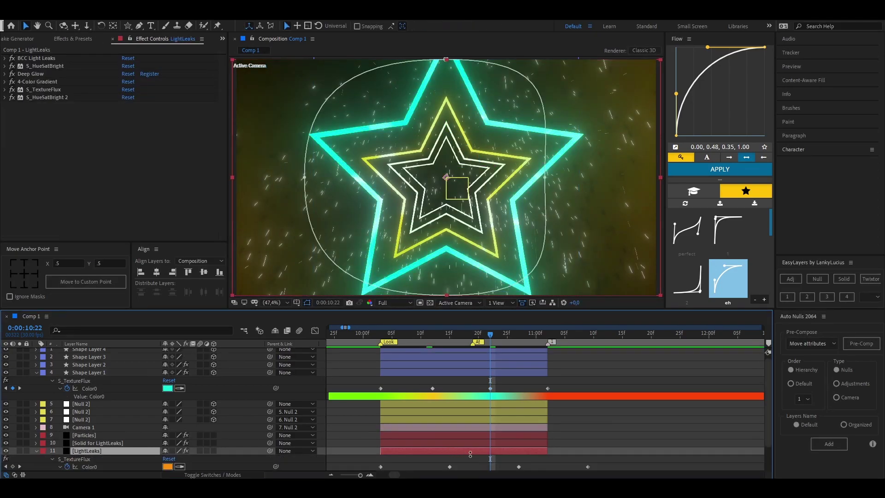
scroll(520, 449, "down", 2)
scroll(520, 451, "down", 1)
left_click_drag(519, 435, 490, 436)
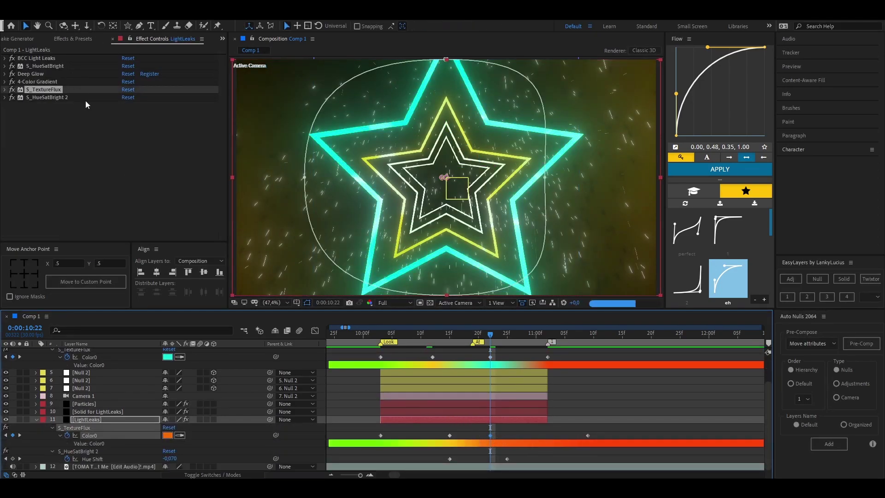
left_click(4, 90)
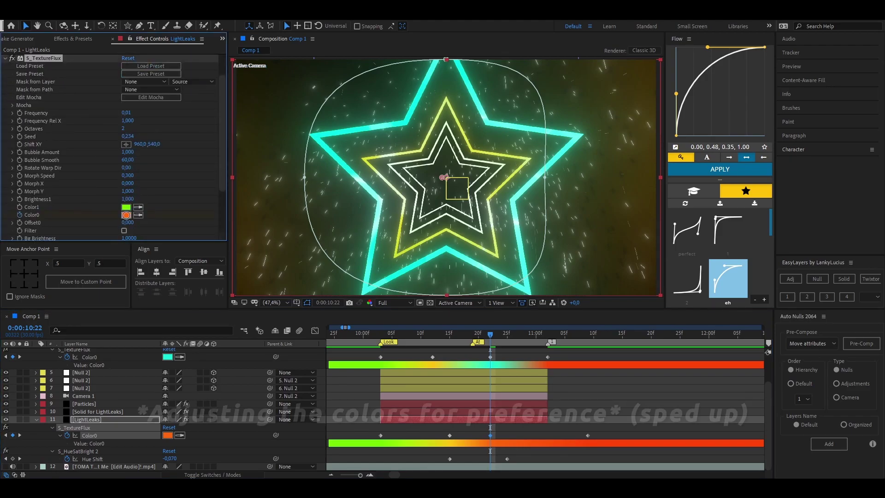
scroll(592, 397, "up", 3)
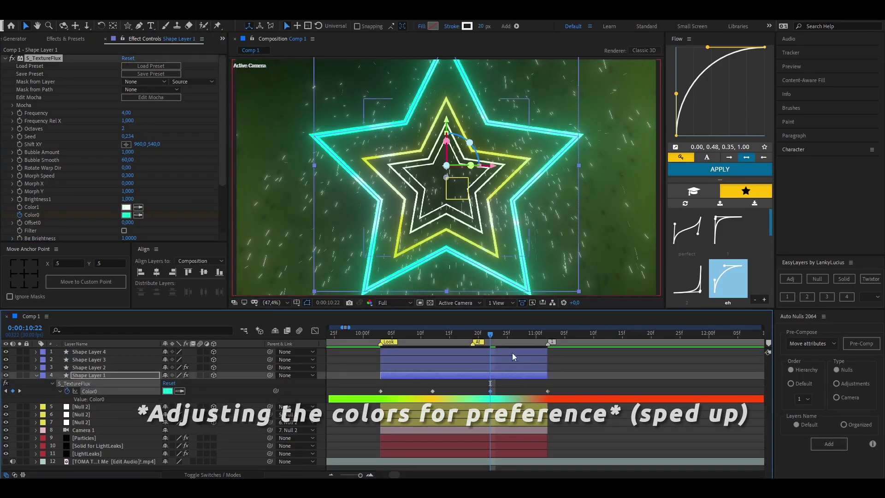
left_click(519, 391)
left_click(529, 340)
left_click(167, 391)
left_click(237, 113)
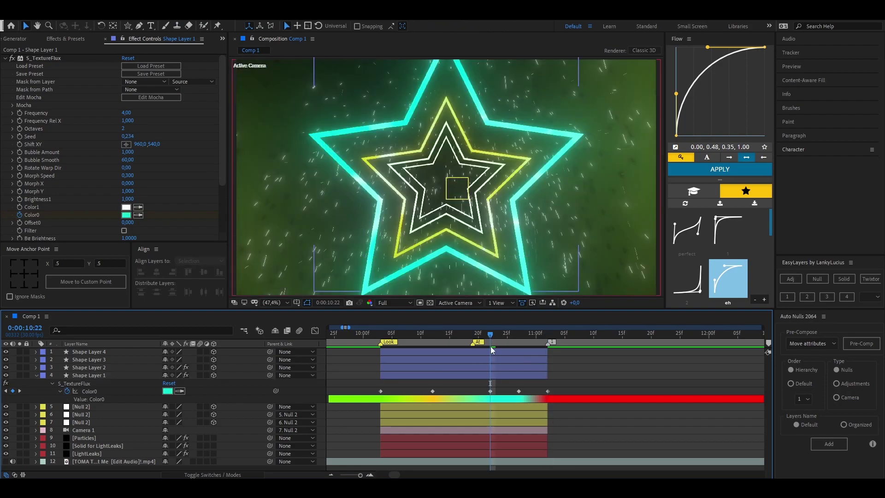
left_click(500, 333)
Paste Deep Glow onto Shape Layer 1 at 10:11.
left_click(437, 334)
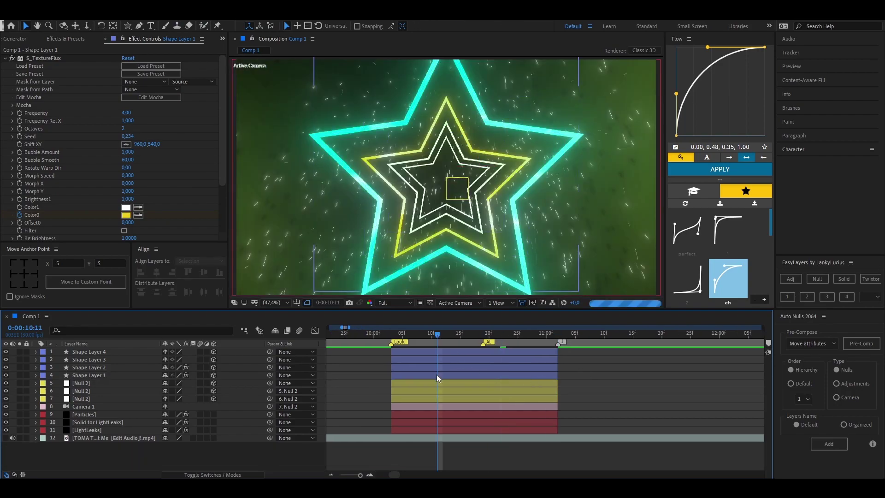
left_click(436, 375)
key("ctrl+v")
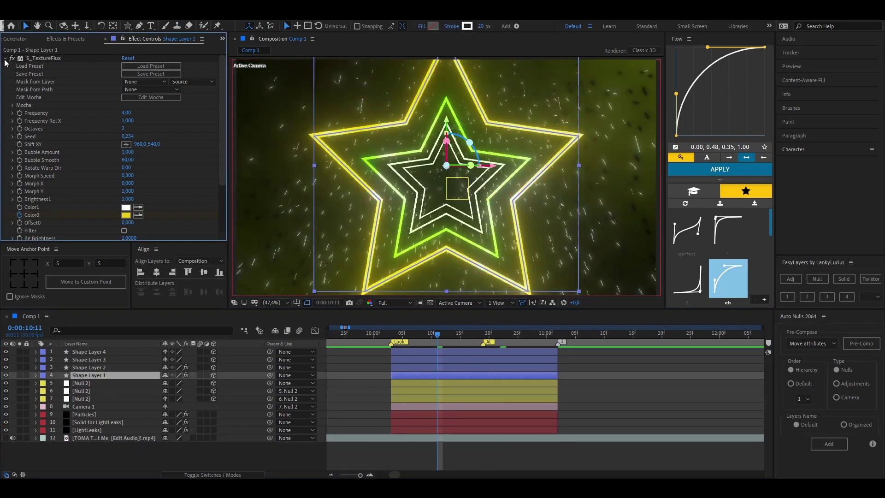
Copy Shape Layer 1's S_TextureFlux and Deep Glow effects.
left_click(5, 58)
left_click(30, 59)
left_click(31, 66, "shift")
key("ctrl+c")
key("i")
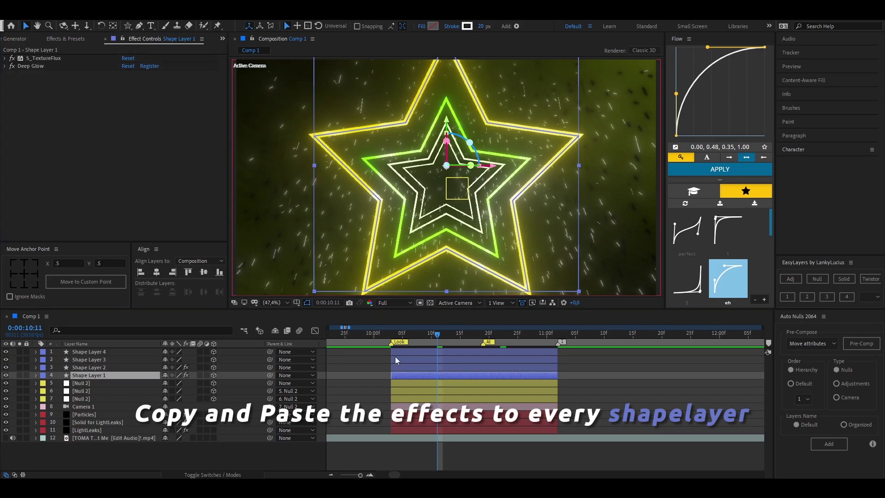
Paste both effects onto Shape Layers 2, 3 and 4.
left_click(406, 368)
key("ctrl+v")
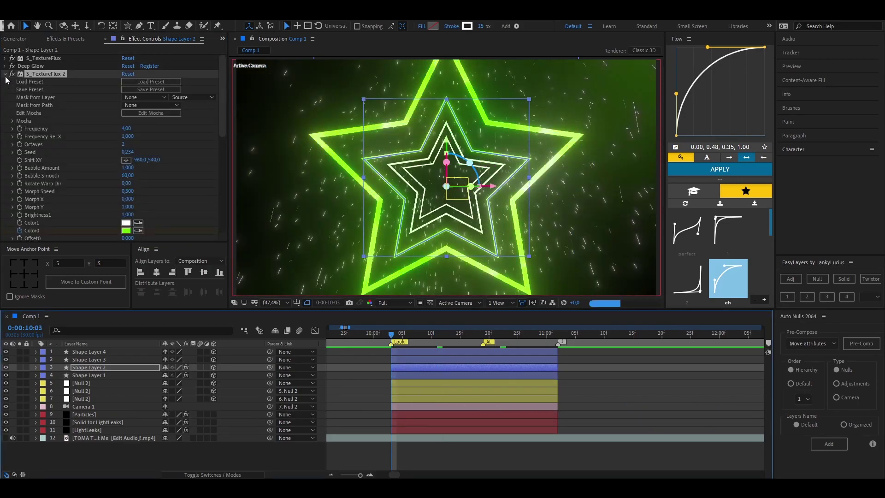
left_click(438, 361)
key("ctrl+v")
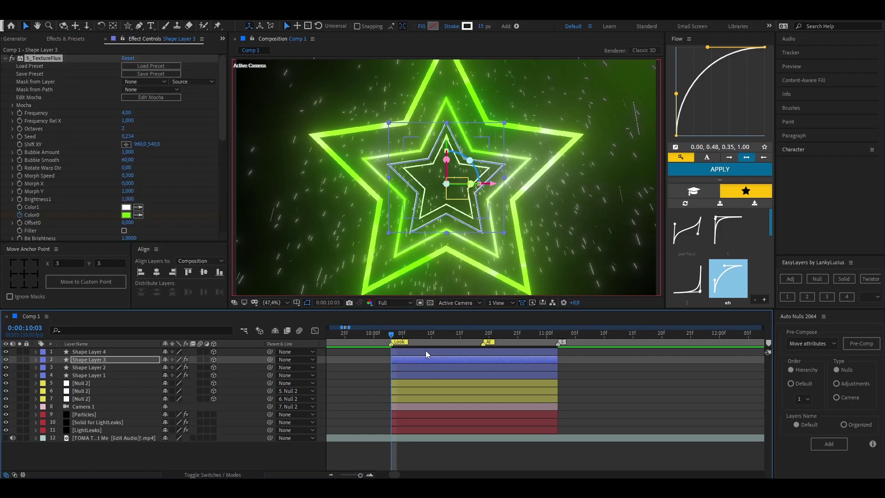
left_click(425, 351)
key("ctrl+v")
Check Shape Layer 2's pasted effects and save the project.
left_click(414, 367)
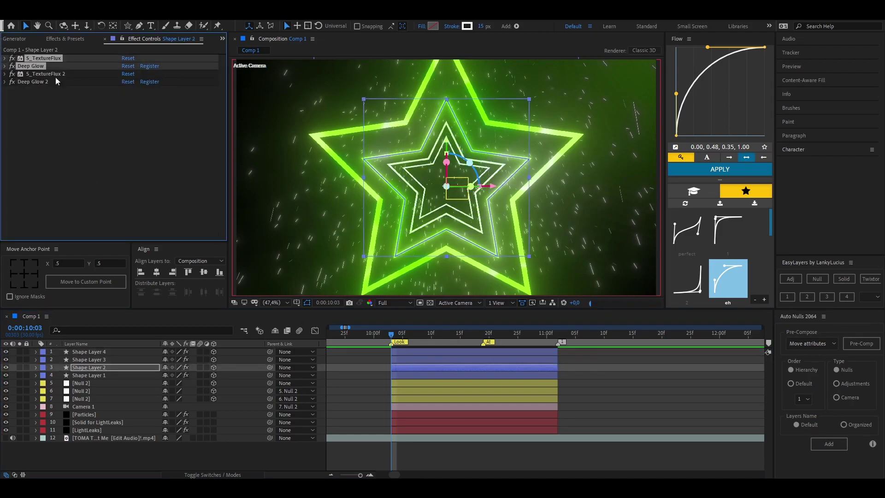
left_click(435, 449)
key("space")
key("ctrl+s")
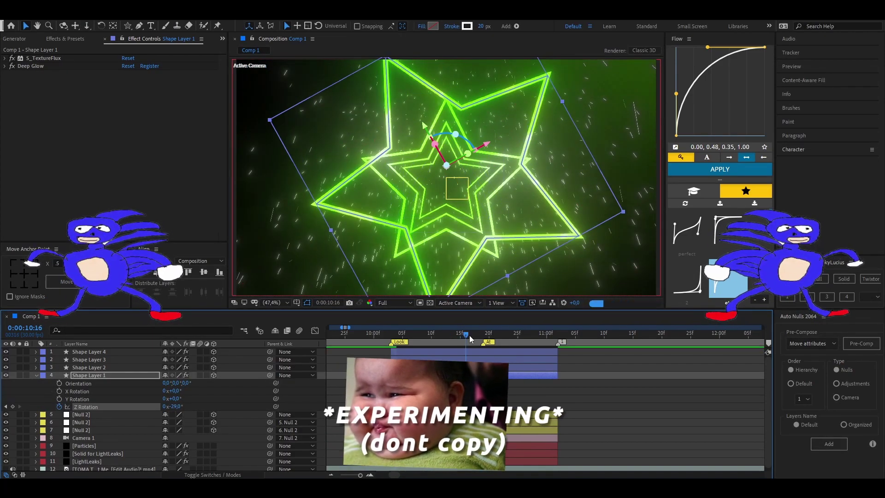
Keyframe Shape Layer 1's Z Rotation on the beats and preview the spin.
left_click_drag(193, 405, 196, 405)
key("shift+F3")
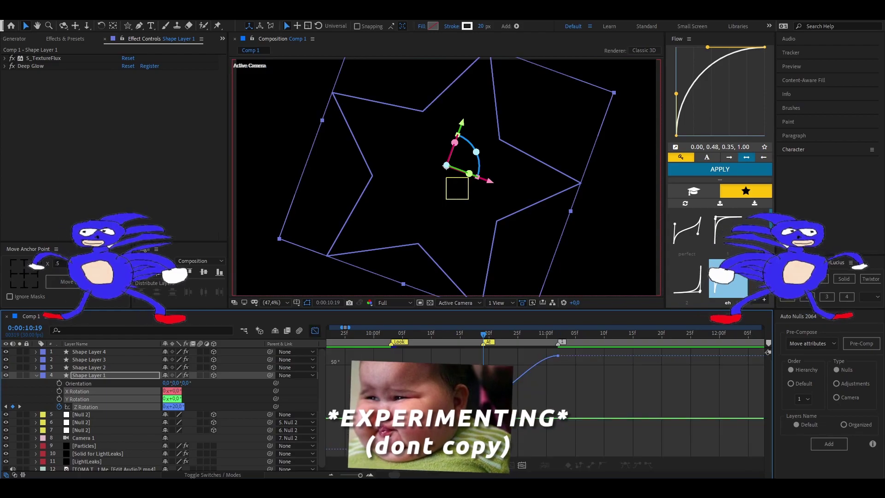
left_click(314, 330)
key("space")
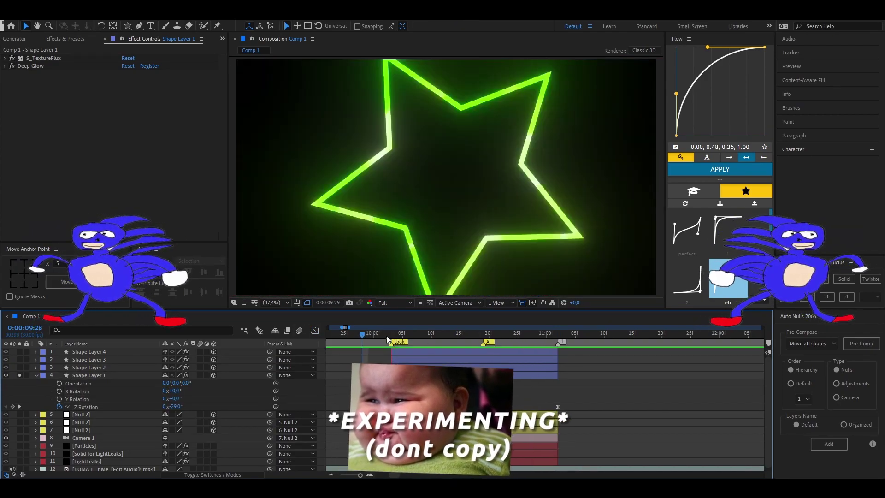
left_click(342, 383)
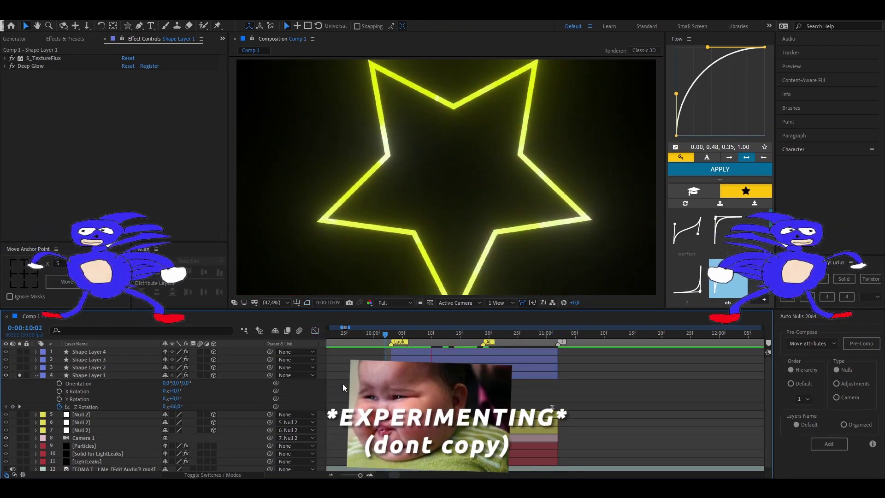
left_click_drag(173, 406, 163, 414)
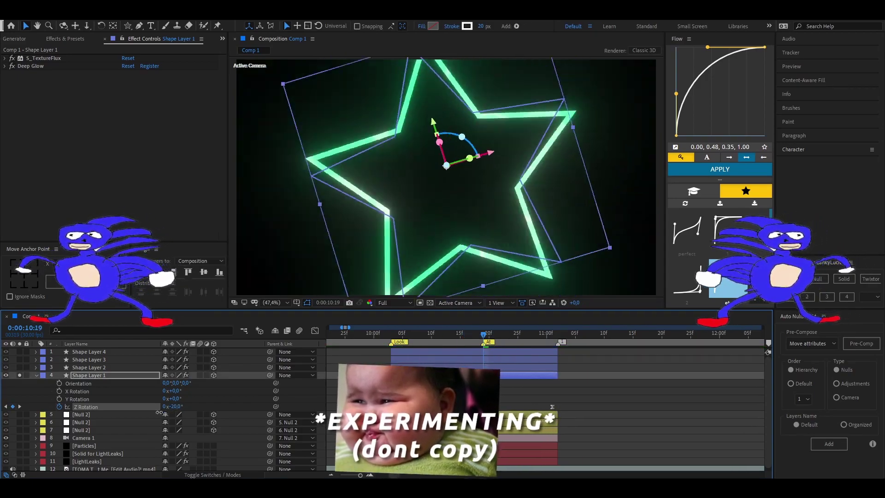
key("space")
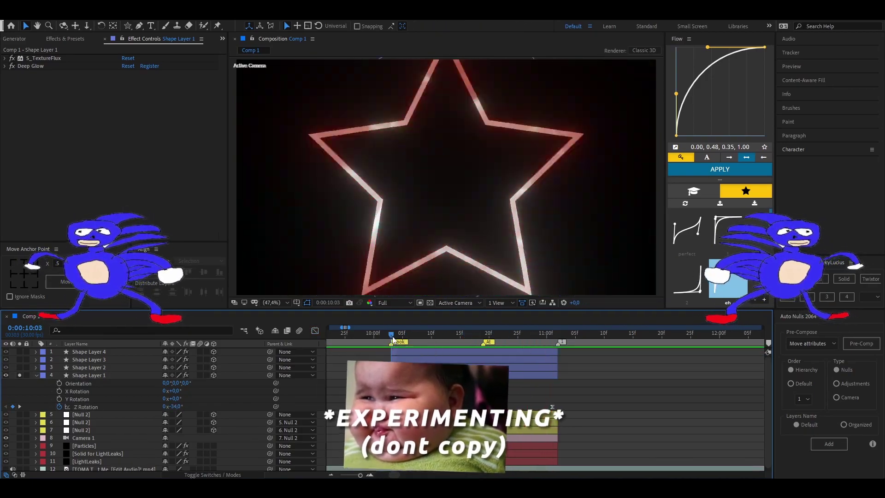
key("space")
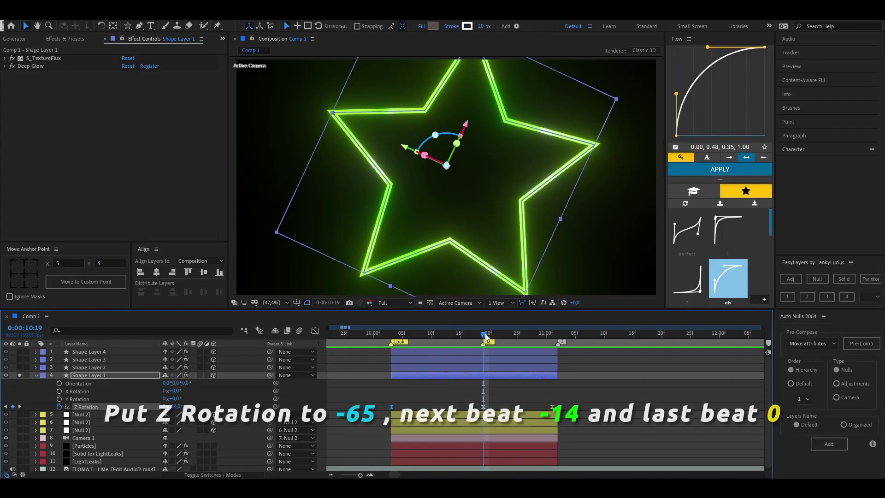
Ease the Z Rotation keyframes' speed curve in the Graph Editor.
left_click(541, 335)
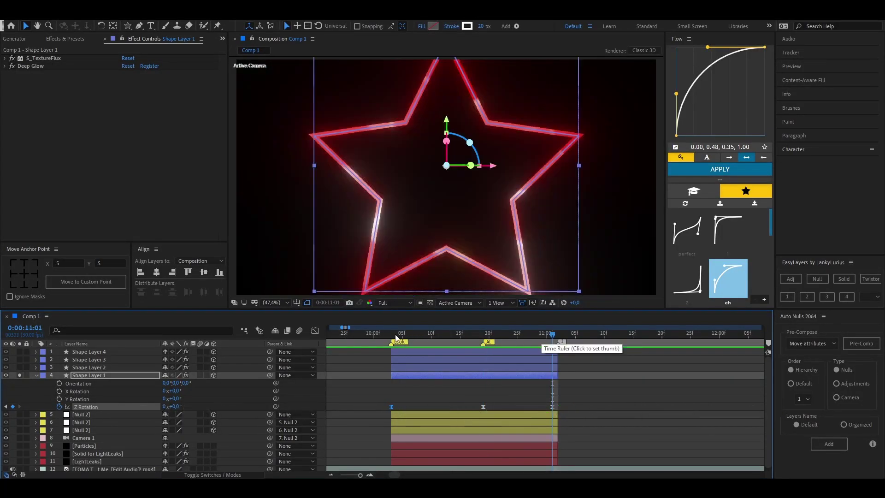
left_click(316, 331)
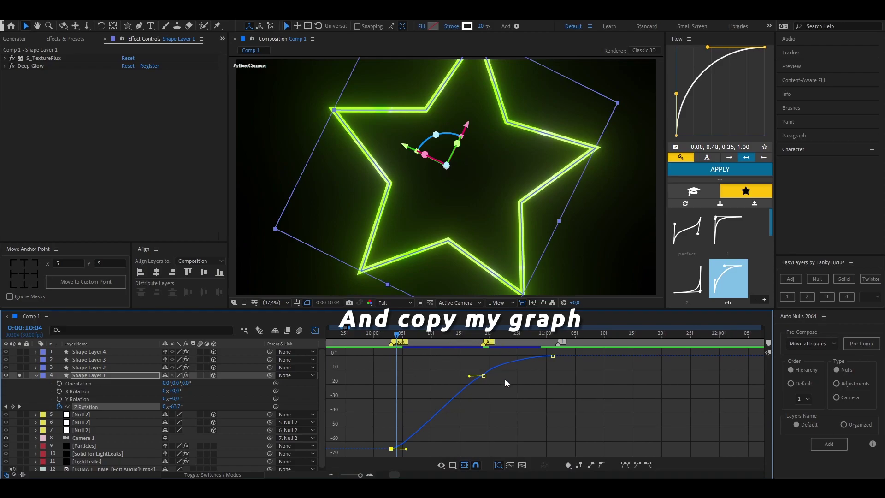
left_click_drag(504, 379, 470, 365)
left_click(315, 332)
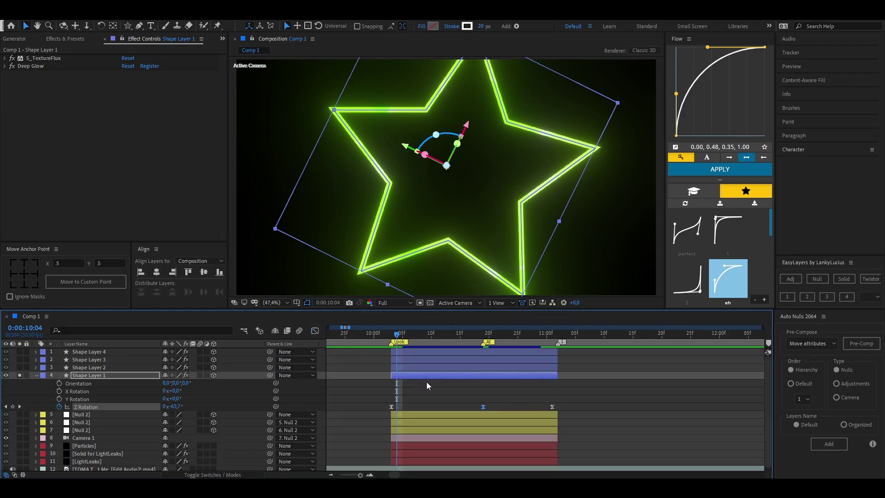
left_click(416, 376)
key("u")
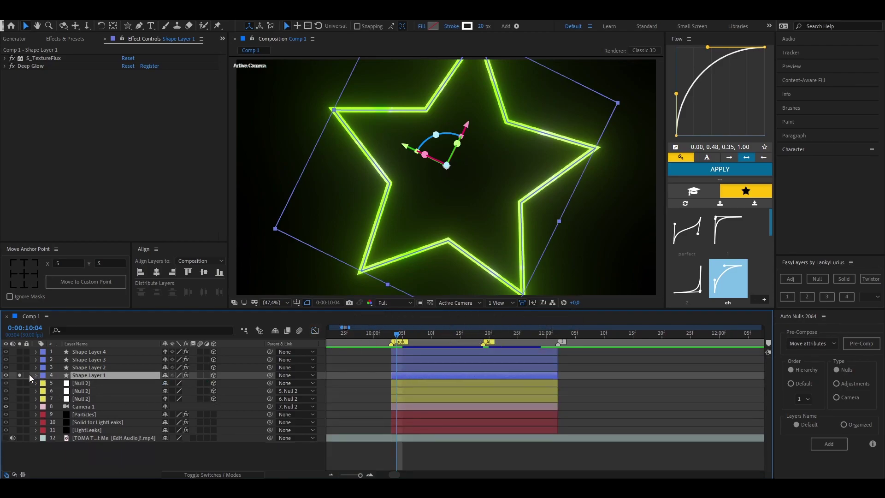
key("ctrl+shift+a")
Select Shape Layer 1's Z Rotation keyframes for copying.
left_click(88, 375)
key("u")
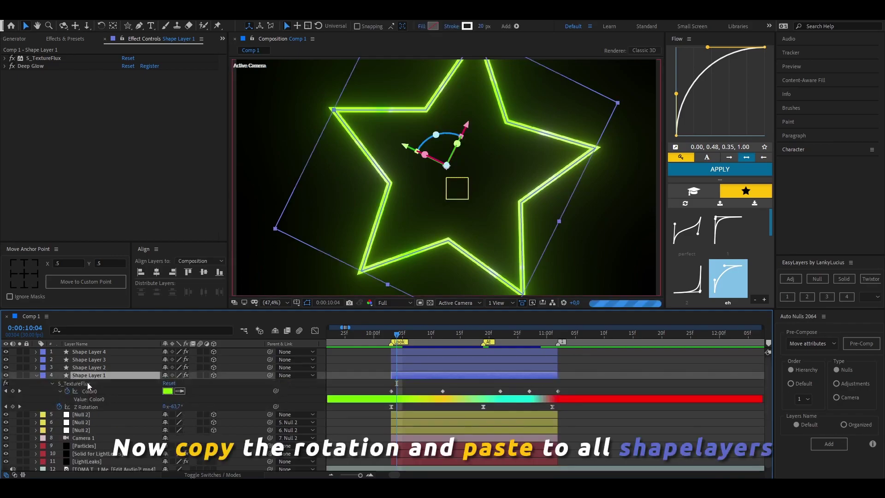
left_click(89, 407)
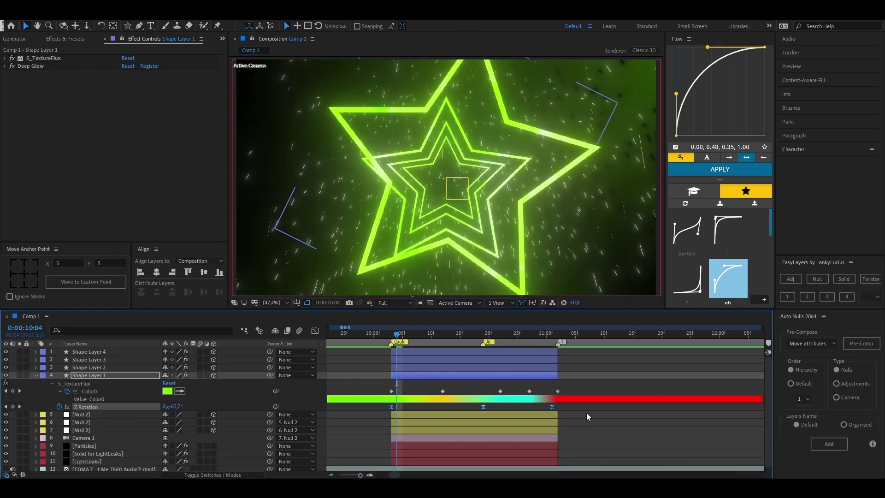
key("r")
left_click_drag(385, 395, 570, 418)
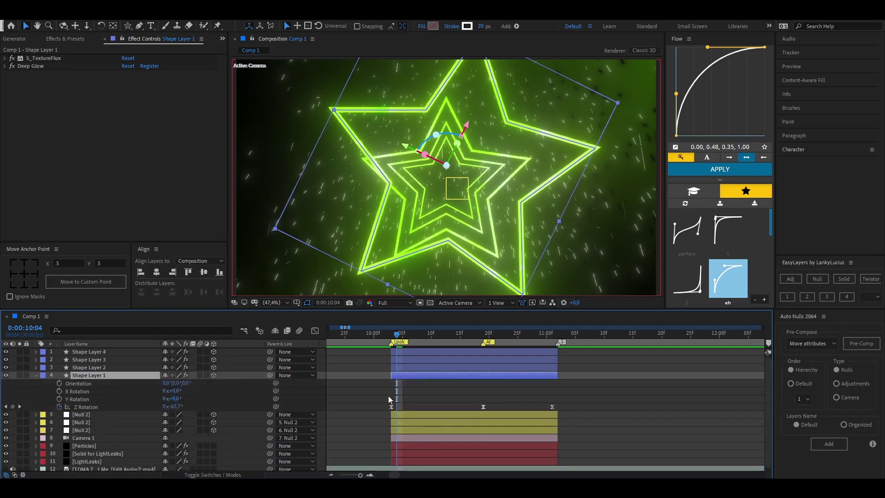
Paste the Z Rotation keyframes onto Shape Layers 2, 3 and 4 at the first beat.
left_click(421, 369)
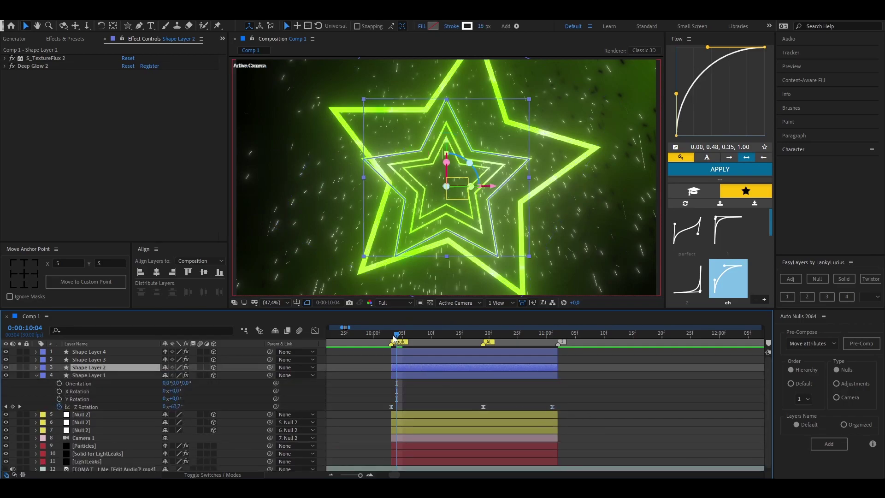
key("Page_Up")
left_click(405, 361)
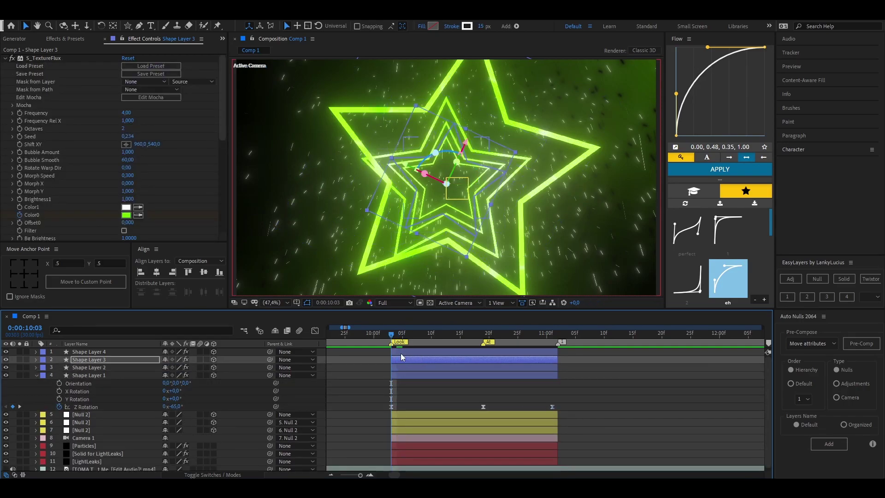
left_click(400, 354)
key("ctrl+shift+a")
key("r")
left_click(403, 391)
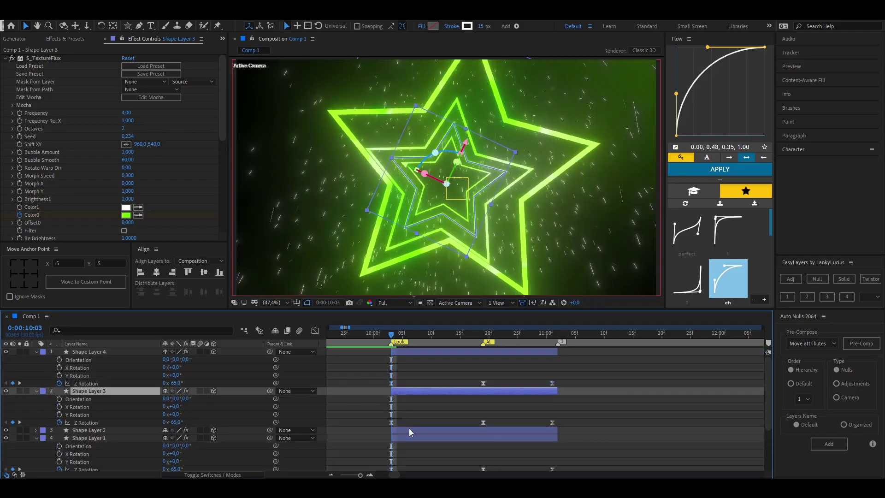
Turn on motion blur for all four shape layers.
left_click(408, 430)
key("ctrl+shift+a")
key("r")
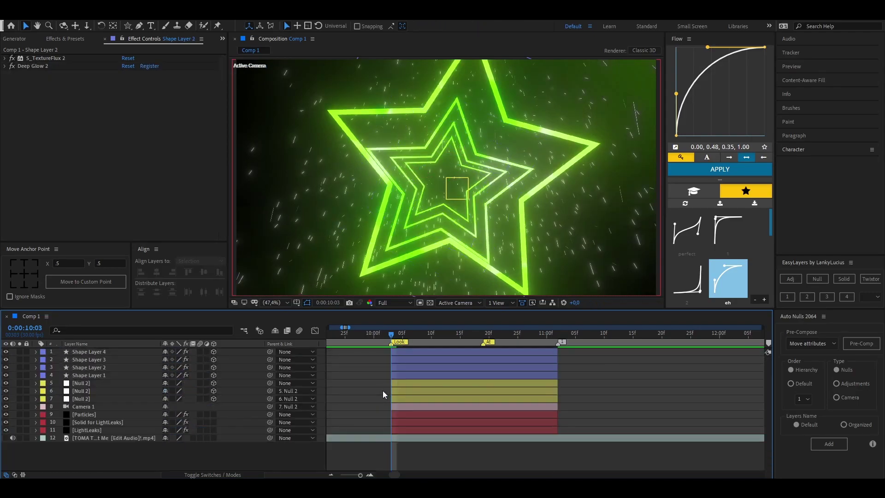
left_click_drag(199, 373, 201, 353)
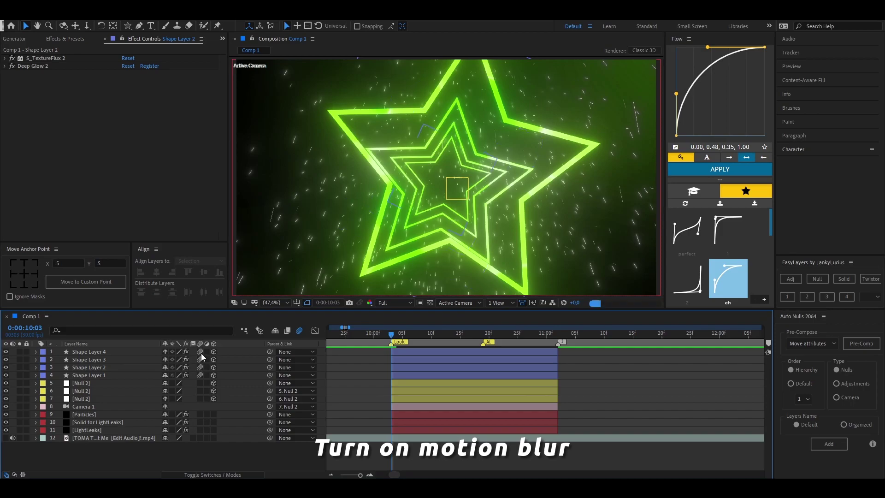
left_click(399, 398)
Keyframe Null 2's Position with Z at -999.
key("p")
left_click(59, 407)
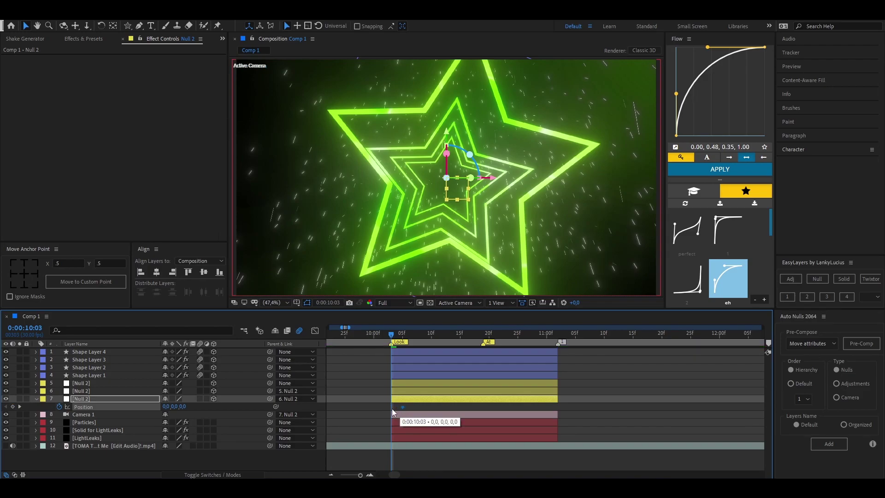
left_click_drag(183, 407, 30, 421)
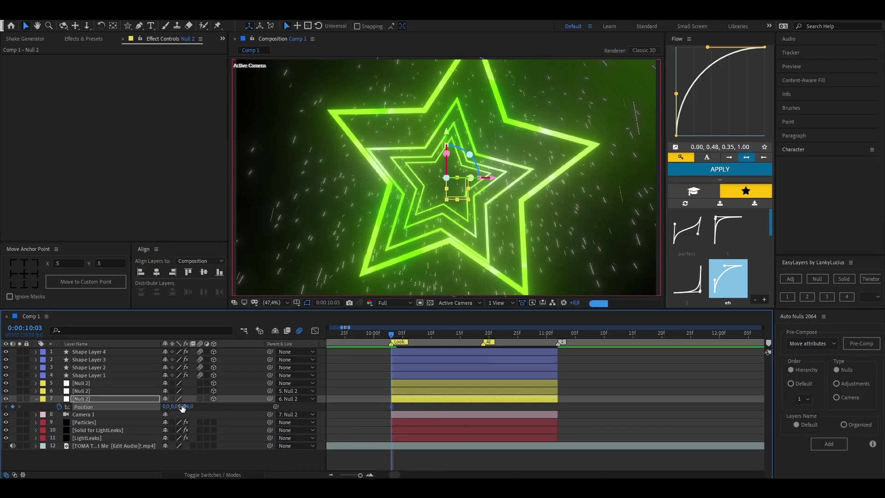
left_click_drag(183, 407, 95, 418)
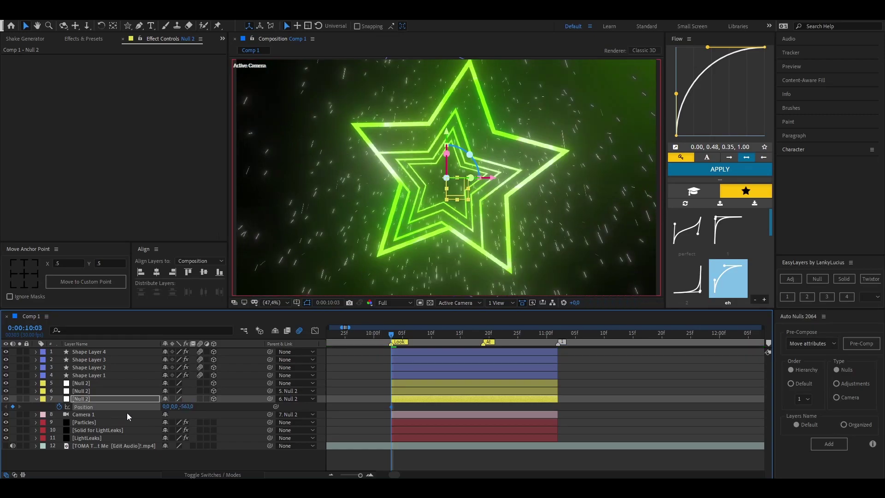
left_click_drag(187, 406, 69, 407)
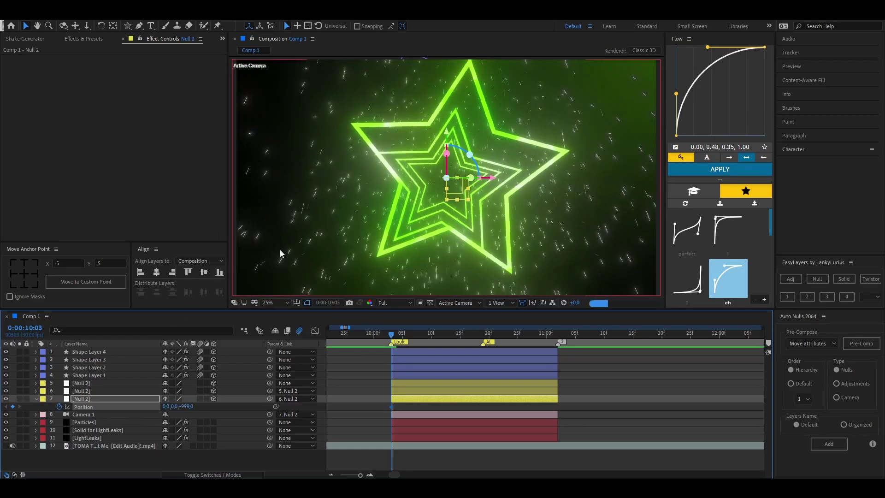
key("comma")
key("comma")
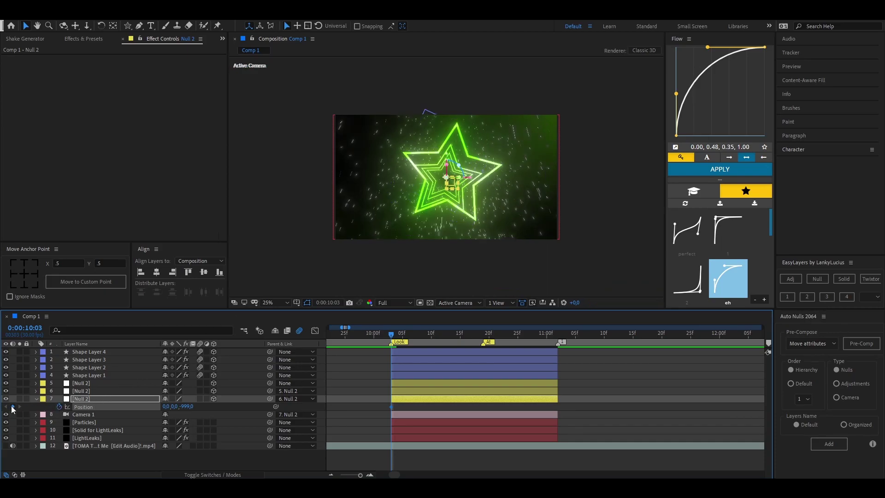
Set Null 2's Position Z to 0 at the At beat marker.
left_click_drag(460, 340, 488, 340)
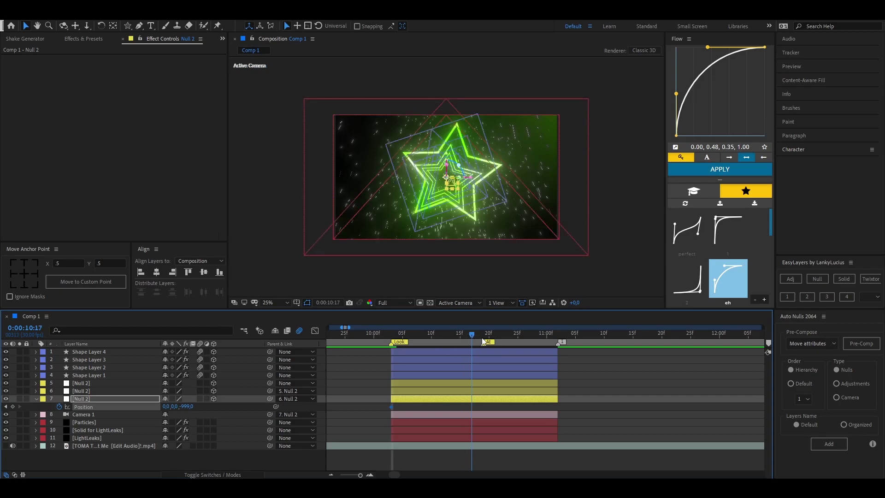
left_click(187, 406)
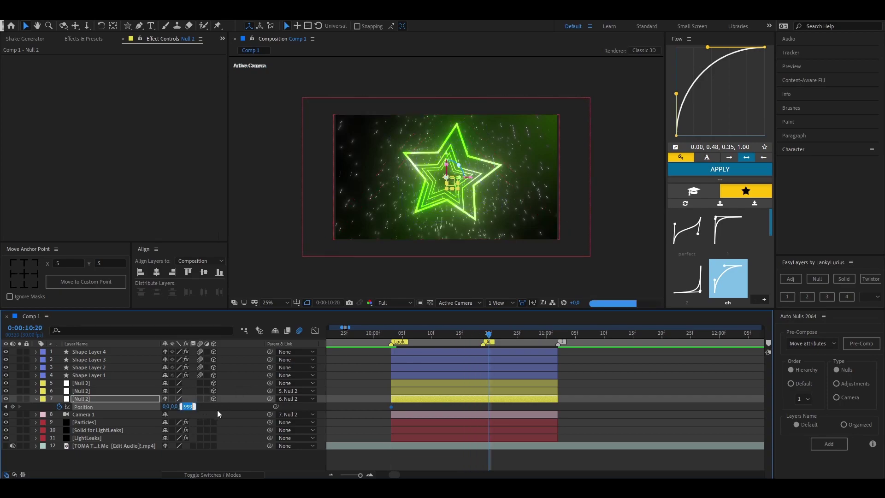
type("0")
key("Return")
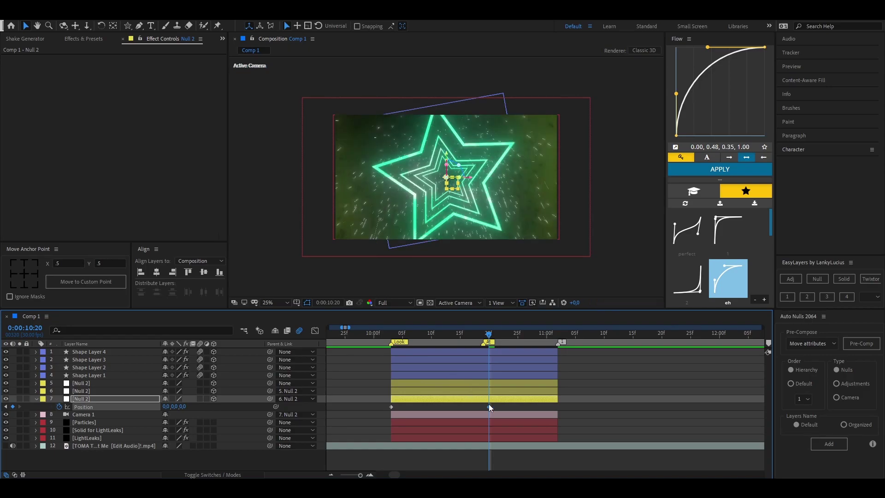
Ease both Position keyframes with the Flow curve preset.
left_click_drag(493, 404, 391, 412)
scroll(738, 259, "down", 2)
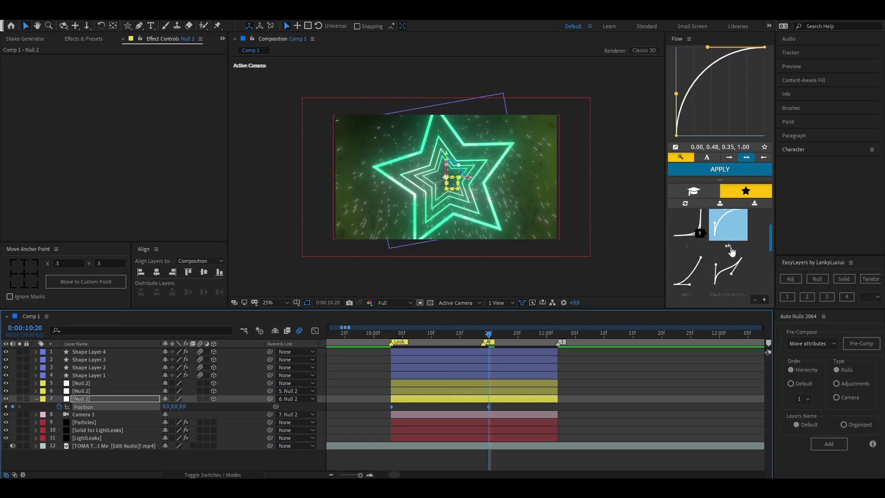
left_click(729, 217)
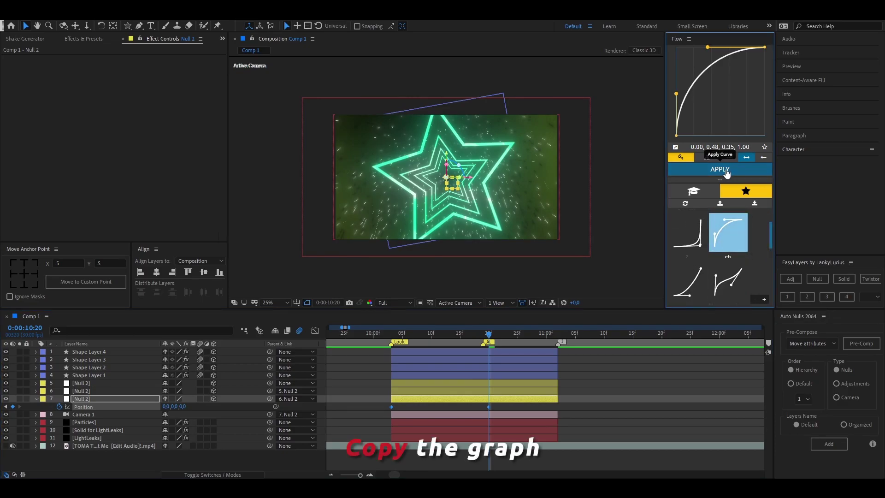
left_click(727, 173)
Keyframe layer 6 Null 2's Position at 10:14 with Z pushed out to 776, then move to 10:20.
left_click(450, 390)
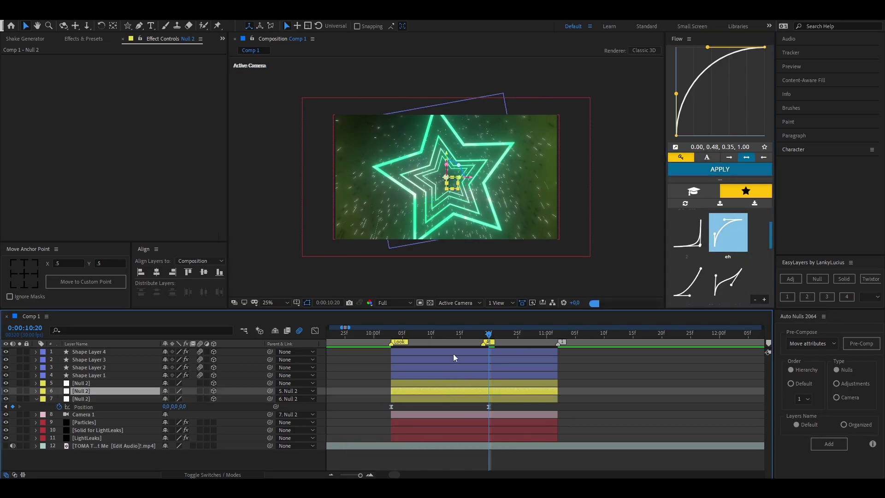
left_click(454, 338)
key("p")
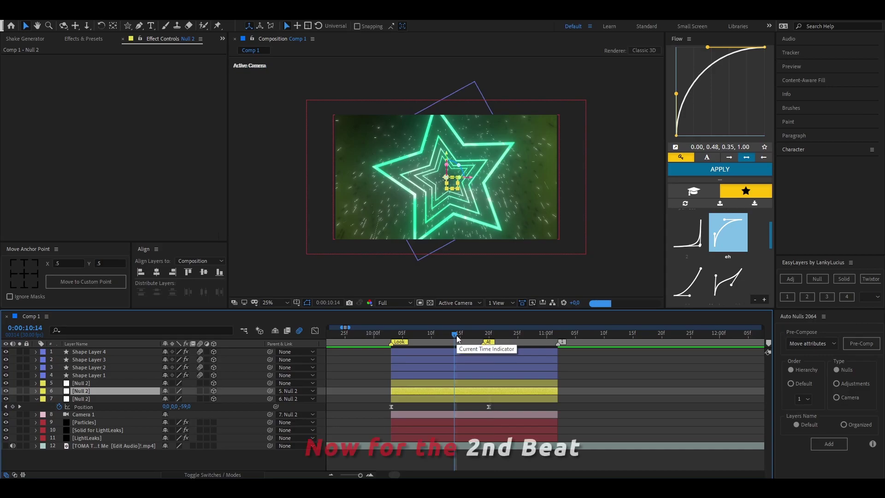
left_click(59, 398)
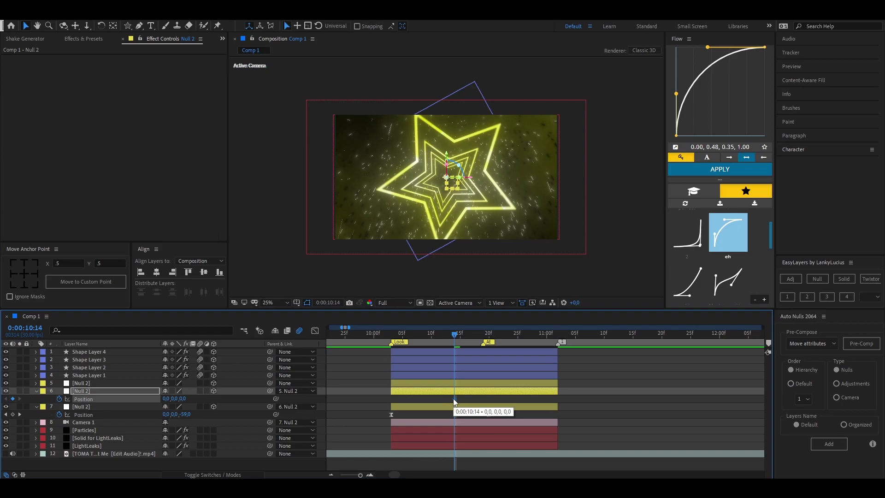
left_click_drag(181, 404, 251, 405)
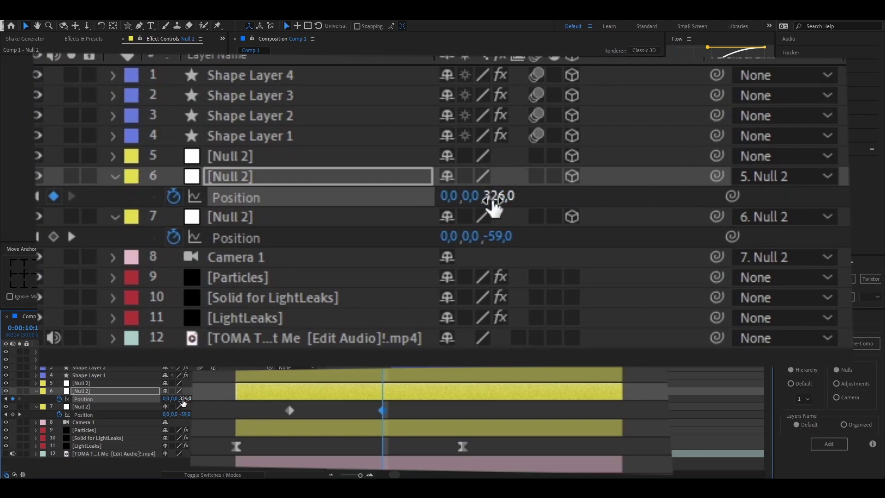
left_click_drag(183, 399, 246, 400)
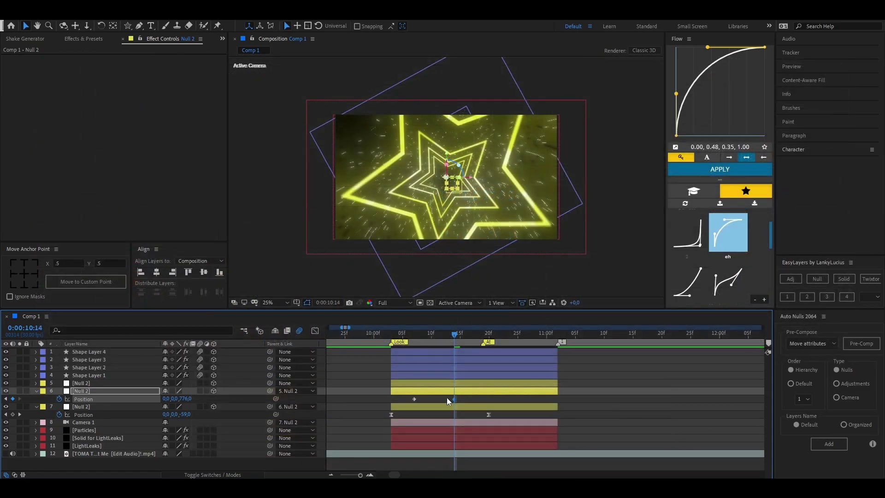
left_click(489, 334)
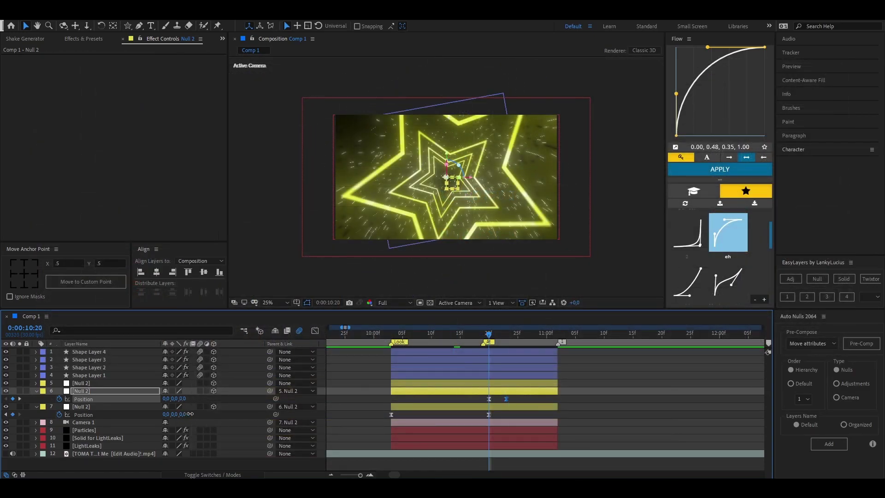
Push layer 7 Null 2's depth to 272 and select layer 6's second Position keyframe at 10:23.
left_click_drag(190, 414, 392, 421)
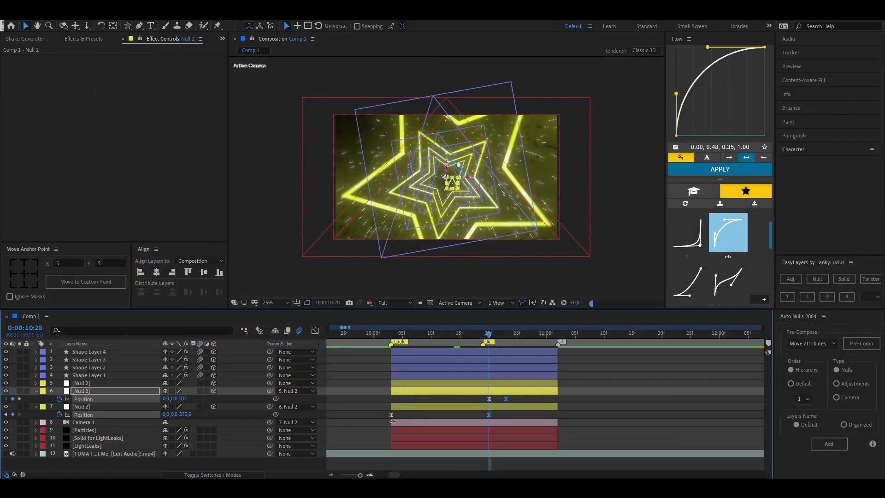
left_click(401, 406)
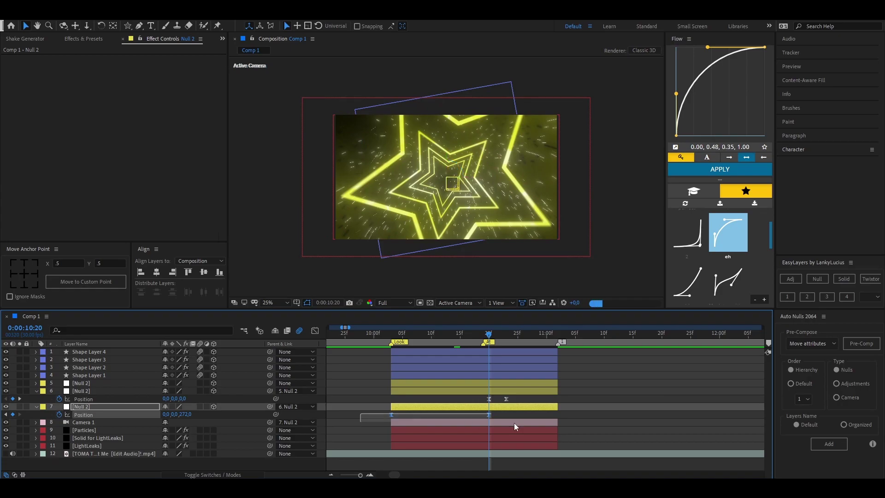
left_click(507, 389)
left_click(507, 399)
left_click(506, 334)
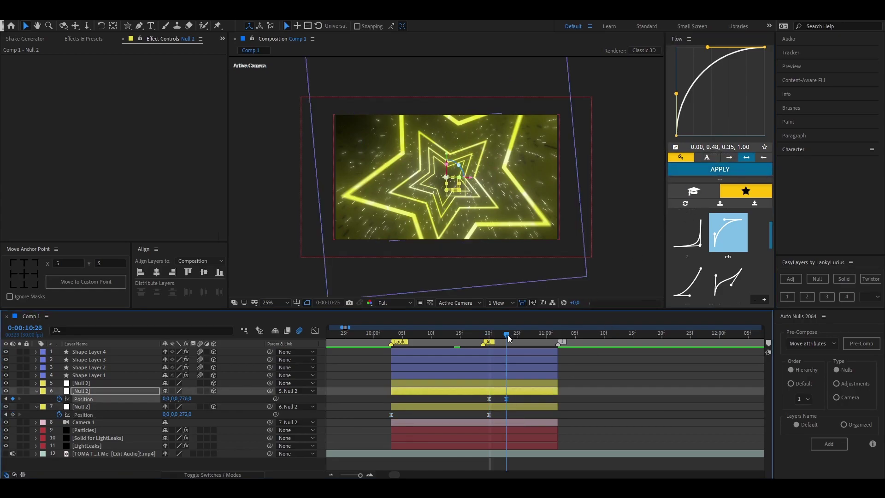
At Quarter resolution, push layer 6 Null 2 to Z about 2588 at the layer end, eased with Flow.
left_click(394, 303)
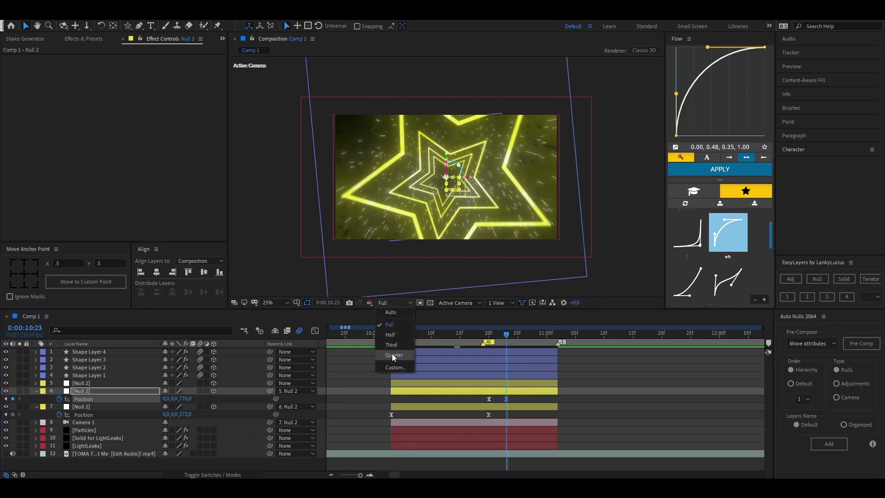
left_click(393, 355)
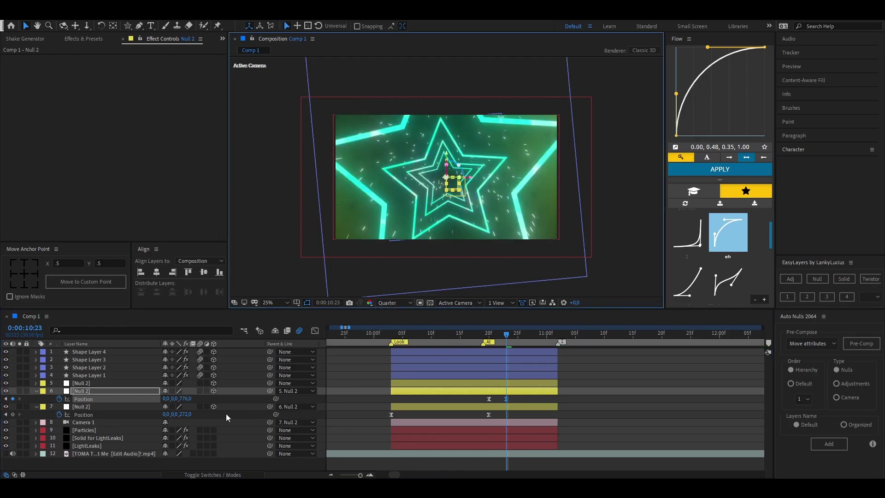
left_click_drag(186, 399, 881, 404)
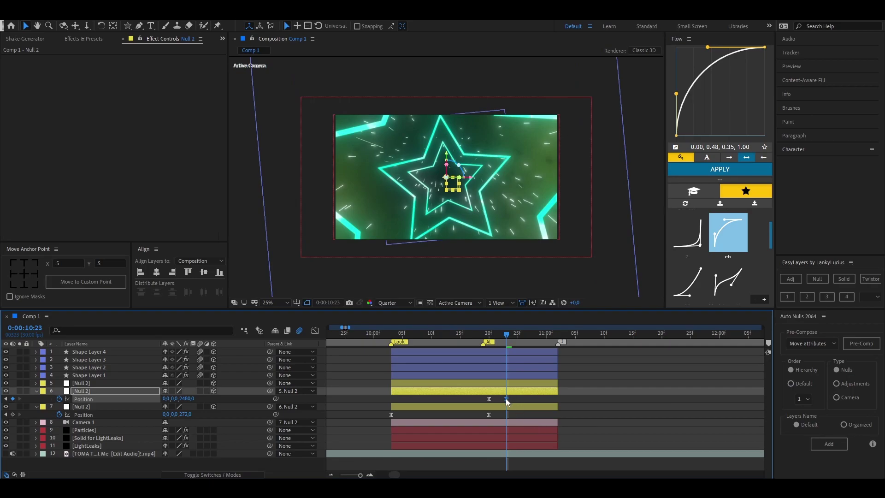
mouse_move(506, 398)
left_mouse_down()
mouse_move(556, 399)
mouse_move(487, 404)
left_mouse_up()
left_click(698, 170)
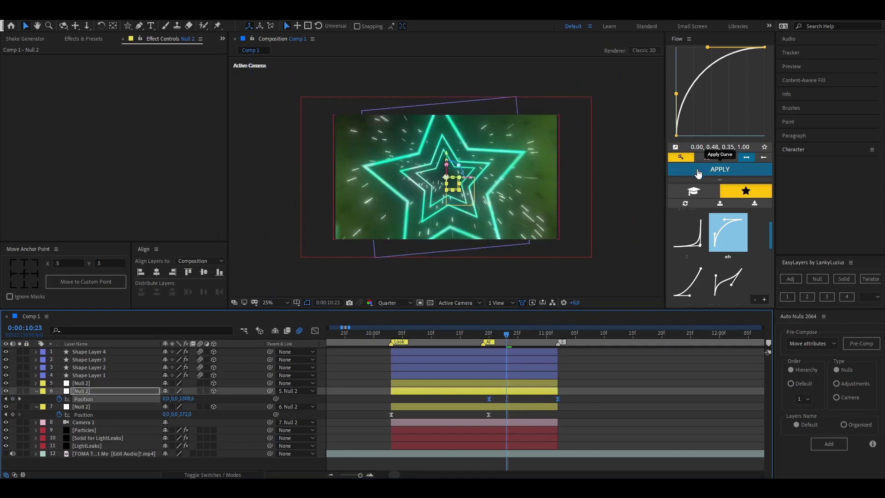
key("F2")
Preview the push-in from 10:03 and scrub through layer 7 Null 2's transition.
left_click(393, 340)
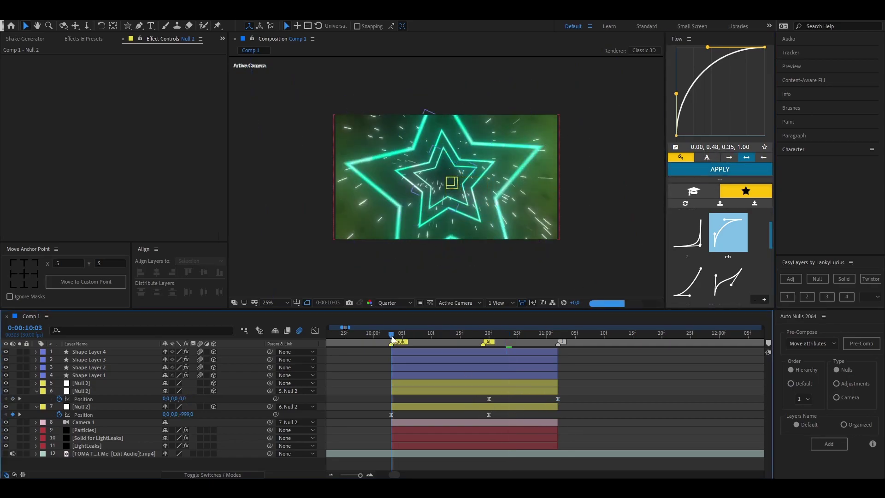
key("space")
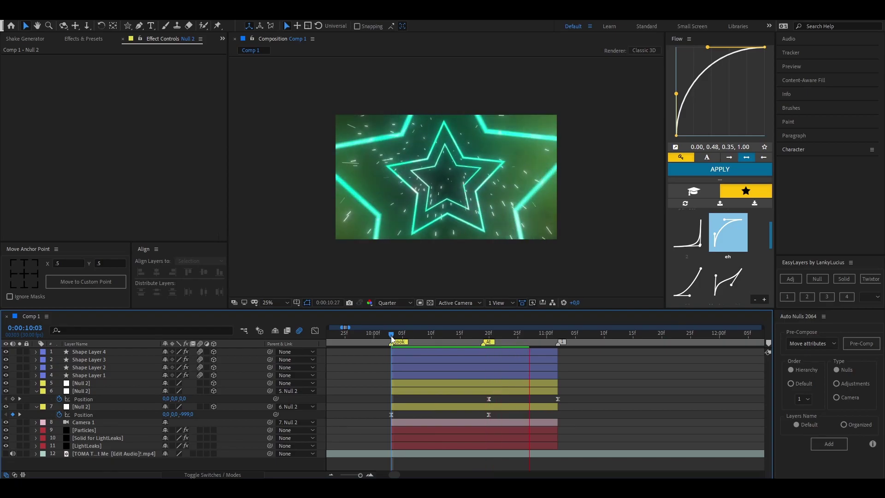
key("space")
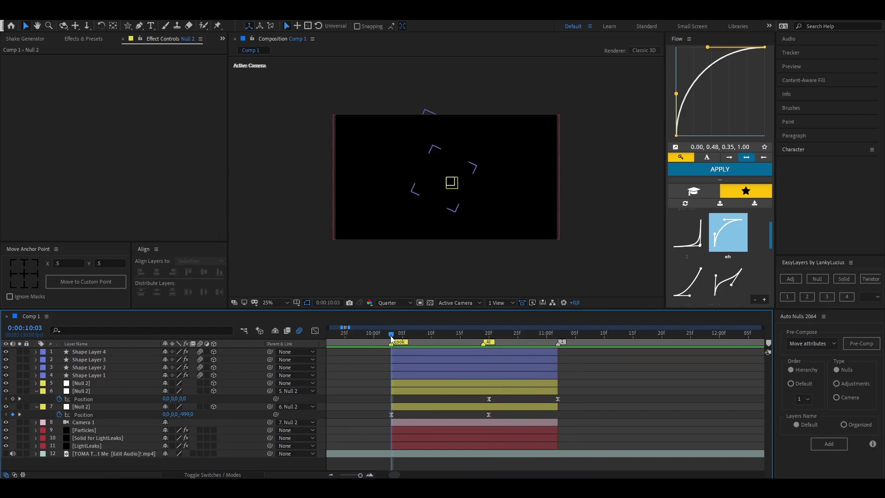
left_click(405, 404)
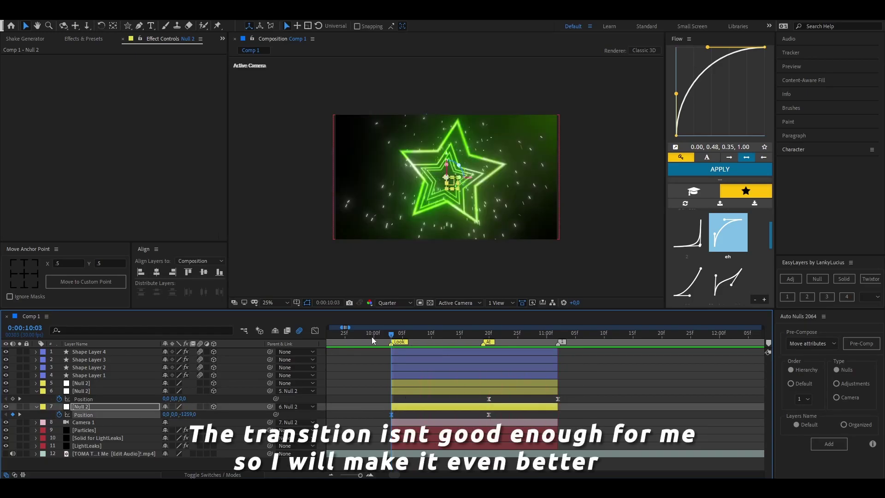
mouse_move(372, 340)
left_mouse_down()
mouse_move(514, 340)
mouse_move(442, 341)
left_mouse_up()
Apply the sharper gojo Flow curve (0.08, 0.69, 0.16, 0.95) to layer 7's Position keyframes.
left_click_drag(358, 406, 504, 419)
scroll(725, 286, "down", 3)
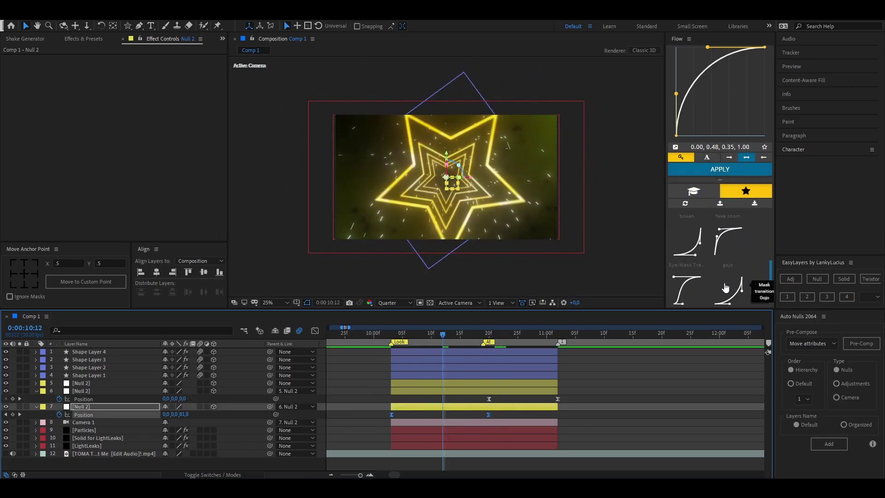
left_click(729, 241)
left_click(709, 174)
left_click(612, 358)
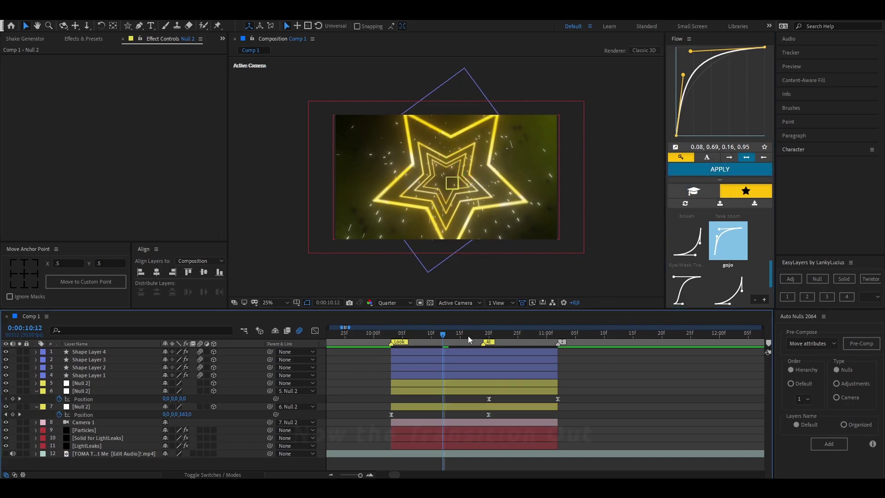
Move the time indicator to 10:29 near the layer end and select layer 5's Null 2.
left_click(507, 335)
left_click_drag(517, 337, 541, 336)
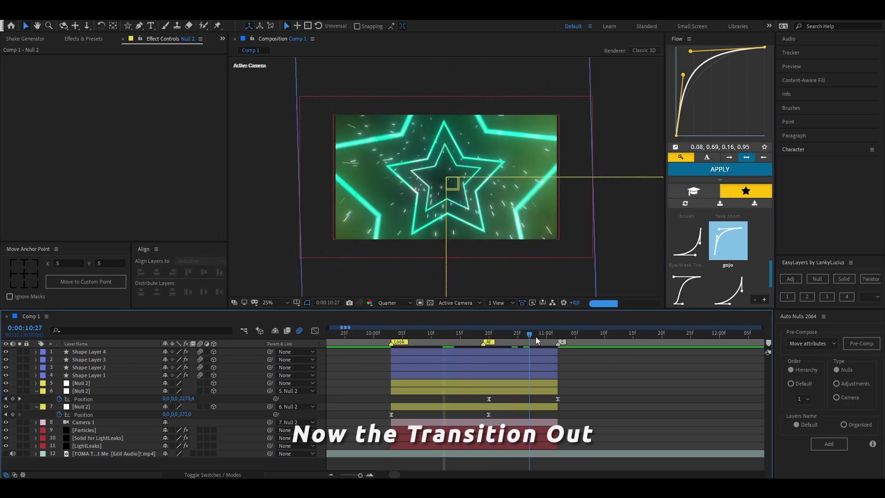
left_click(530, 384)
Keyframe layer 5 Null 2's Position so Z climbs from 0 to 416 by the layer end.
key("p")
left_click(59, 391)
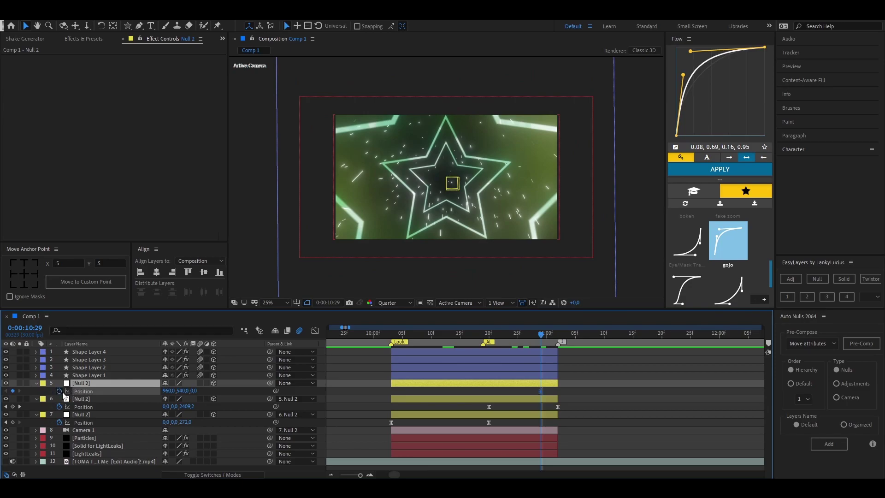
left_click_drag(541, 390, 477, 390)
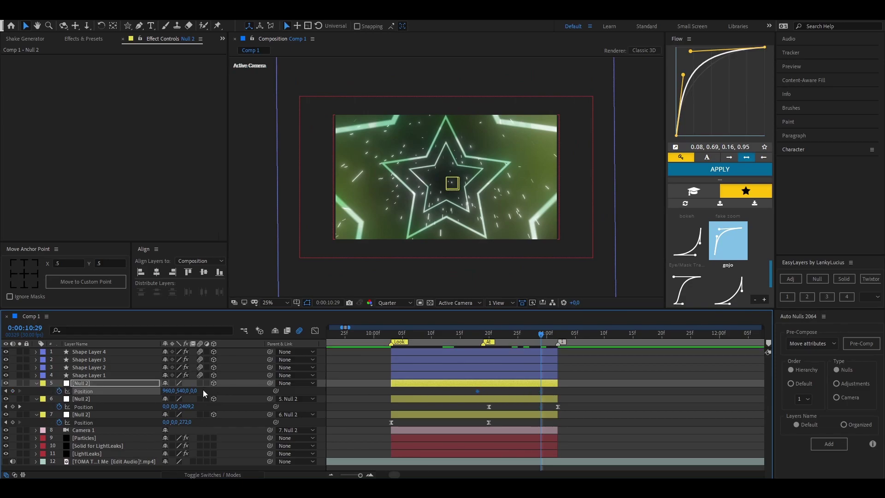
left_click_drag(275, 391, 706, 379)
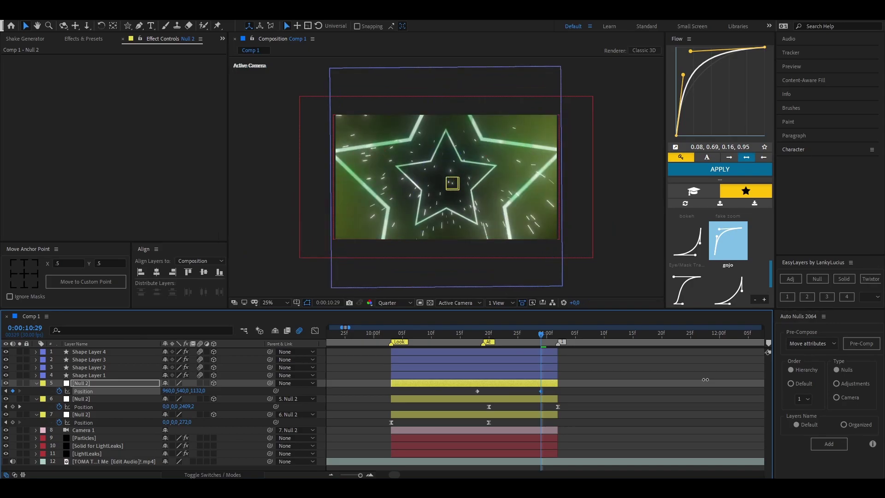
left_click_drag(546, 391, 558, 391)
Ease layer 5's Position keyframes with a slow-start Flow curve (0.89, 0.02, 0.95, 0.06).
left_click(83, 391)
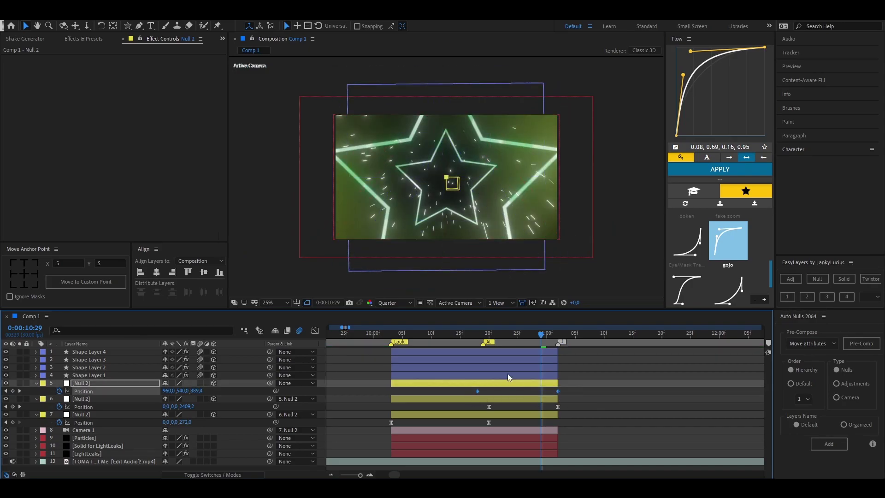
left_click(687, 240)
left_click_drag(763, 97, 755, 134)
left_click(720, 169)
left_click(627, 417)
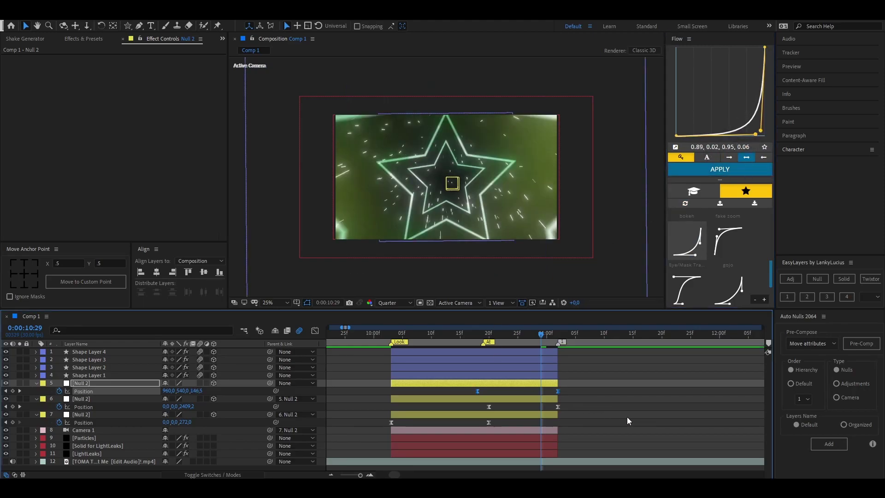
Preview the transition out from 10:19, then park at 10:29 with the LightLeaks layer selected.
left_click(553, 336)
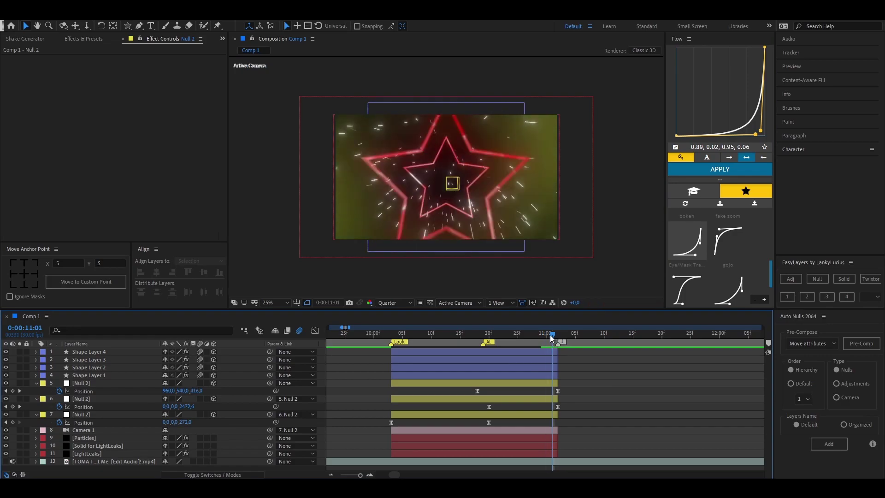
left_click_drag(554, 340, 486, 338)
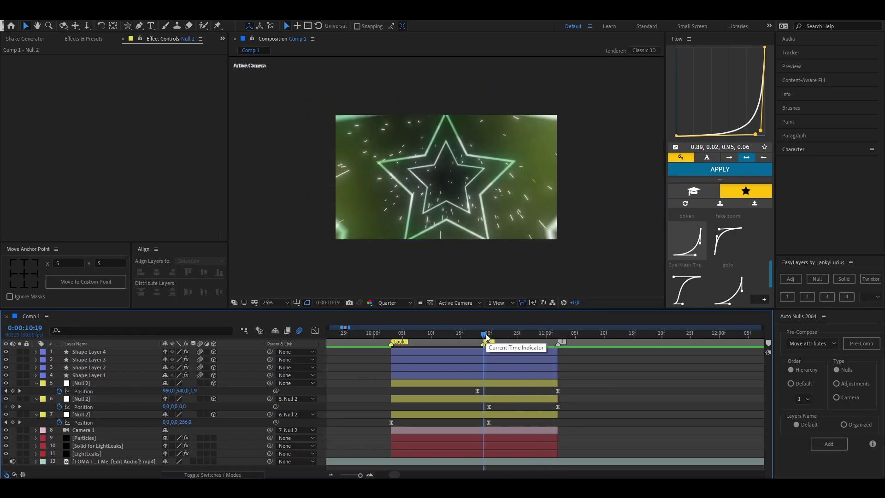
key("space")
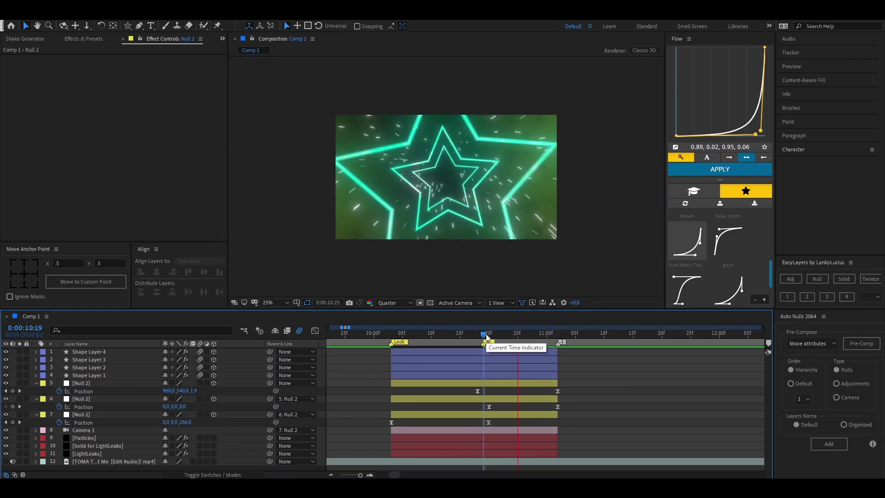
left_click_drag(486, 338, 481, 336)
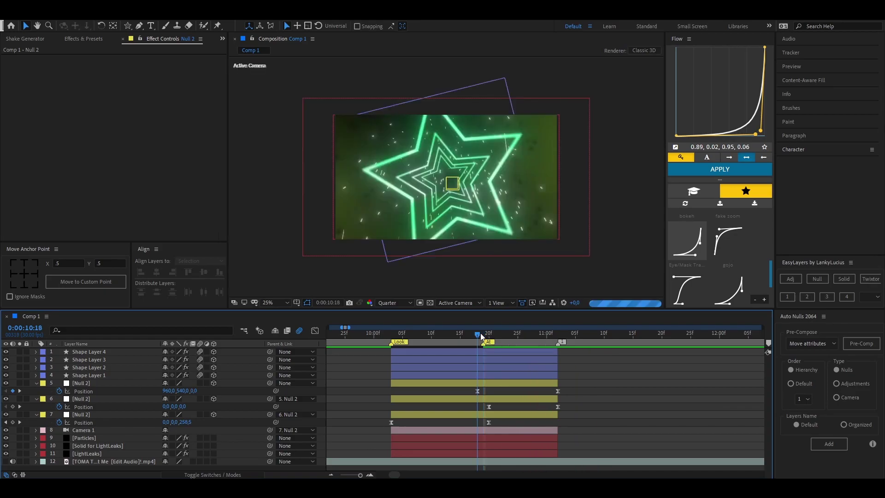
key("space")
key("space")
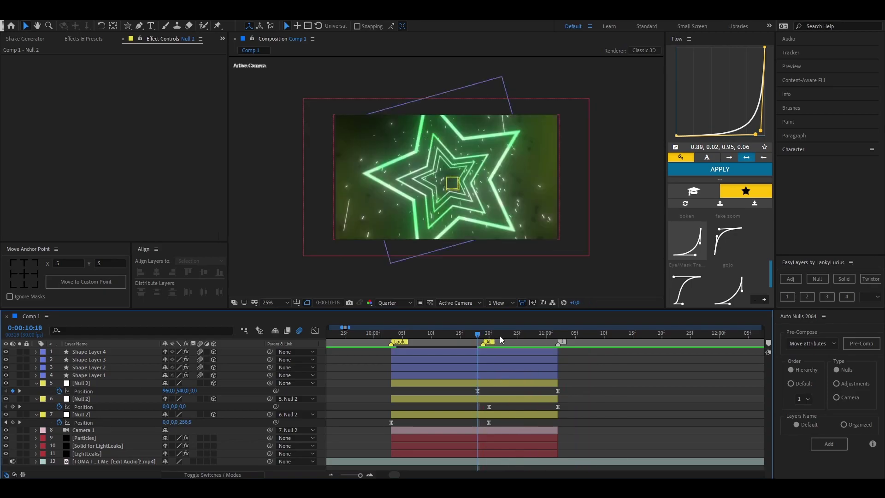
left_click(546, 337)
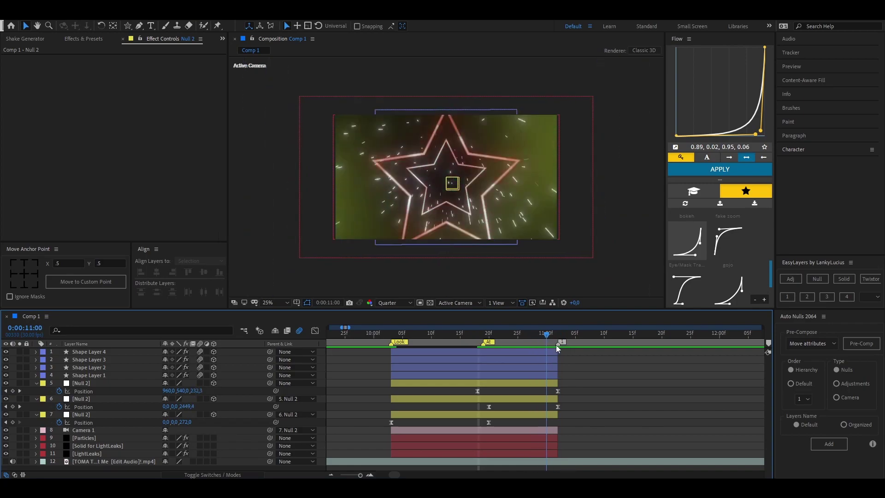
key("Page_Up")
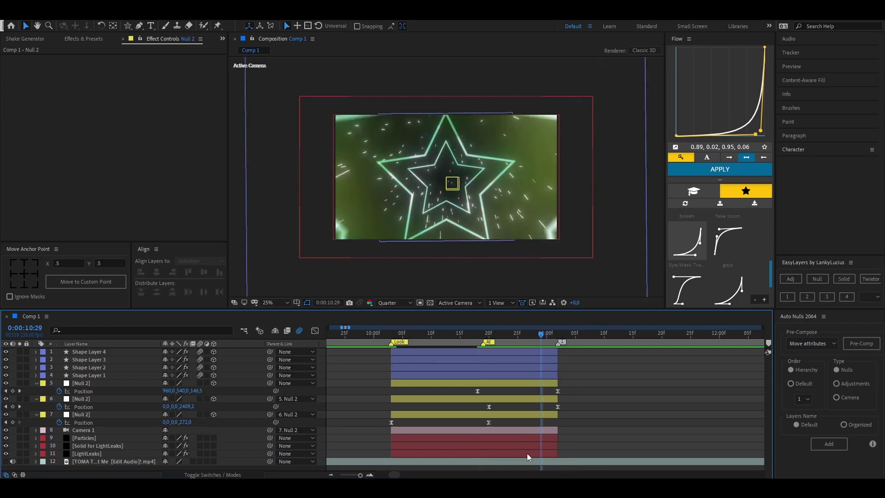
left_click(527, 453)
Add a LightLeaks Hue Shift keyframe at 10:29 and step forward to 11:00.
key("u")
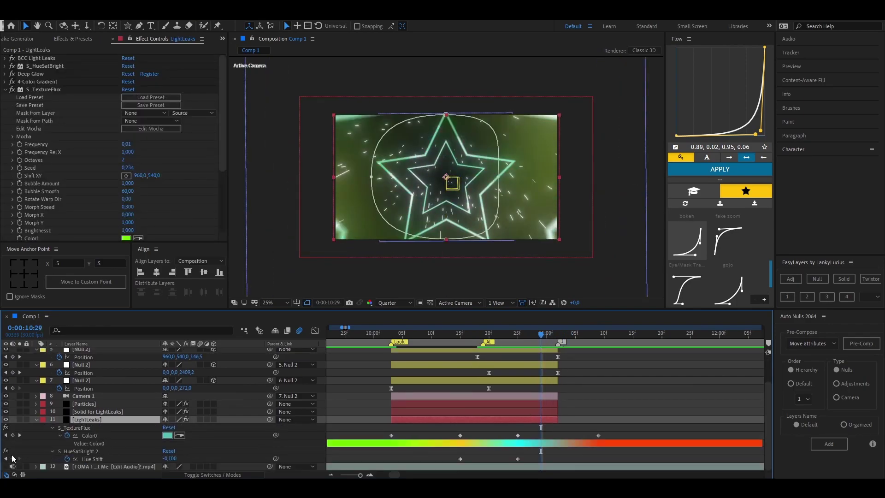
left_click(12, 458)
key("Page_Down")
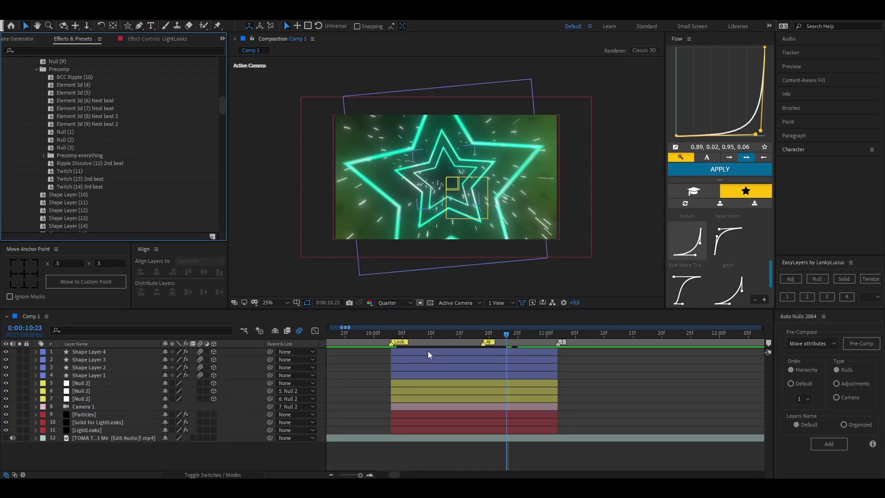
Select all tunnel layers and pre-compose them into a composition named 3D.
left_click(428, 354)
key("ctrl+a")
key("ctrl+shift+c")
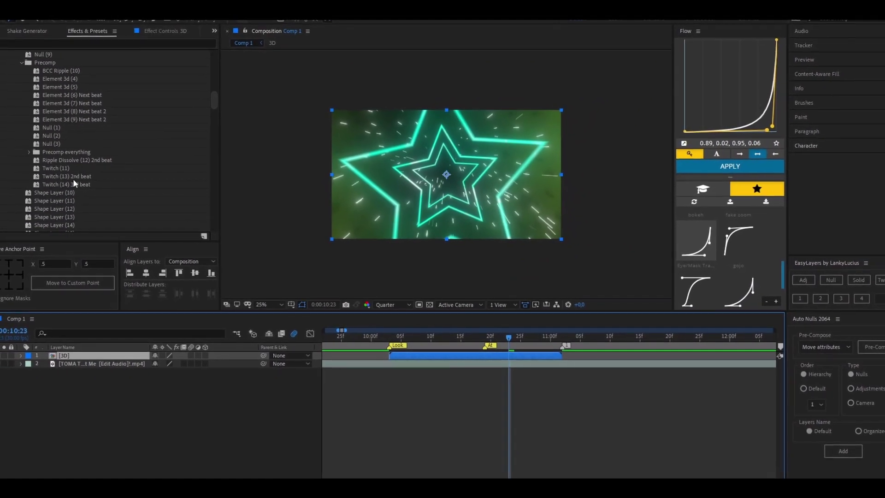
Add a Null 3 layer trimmed to end at 11:01 and duplicate it into three nulls.
right_click(325, 353)
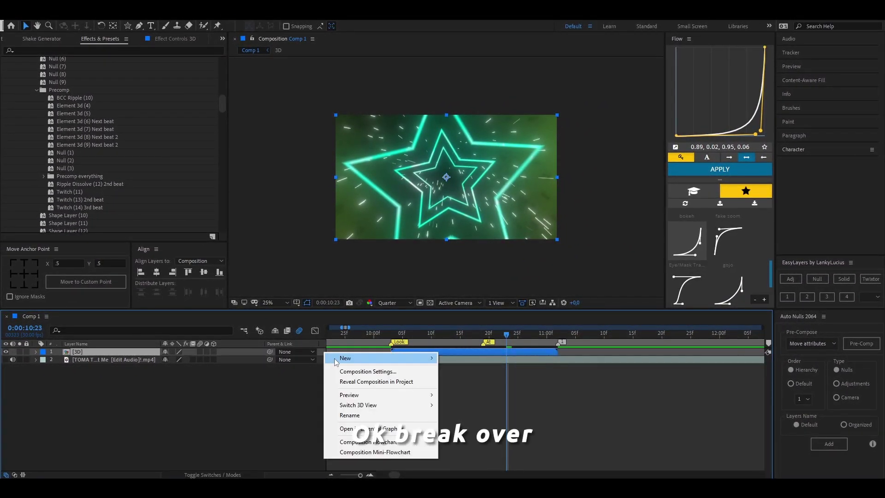
mouse_move(345, 356)
left_click(475, 412)
left_click(395, 336)
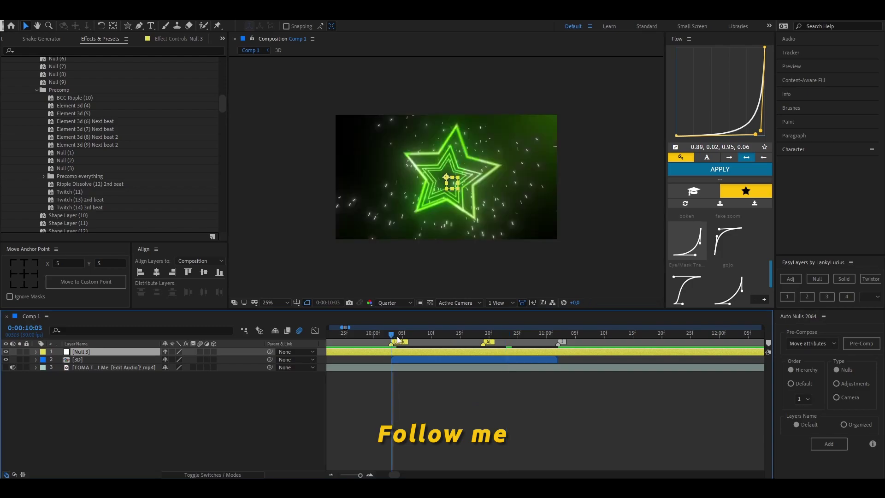
left_click(553, 334)
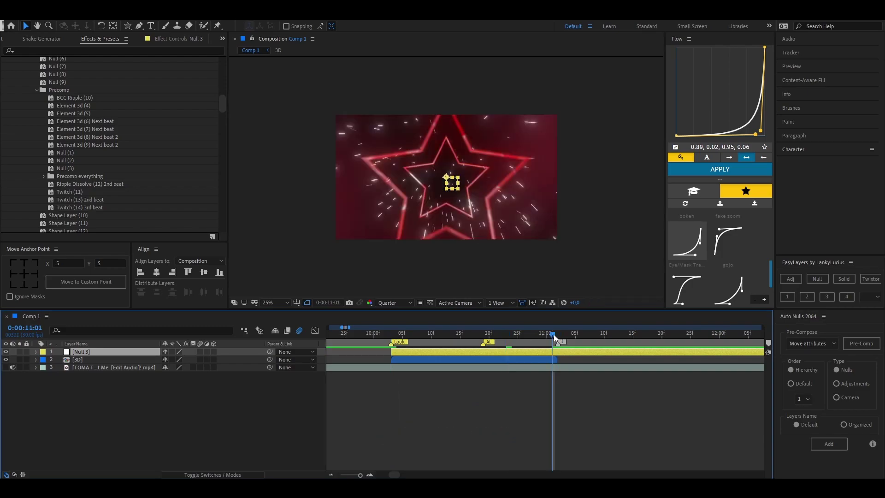
key("alt+bracketright")
left_click_drag(554, 334, 454, 342)
key("ctrl+d")
key("ctrl+d")
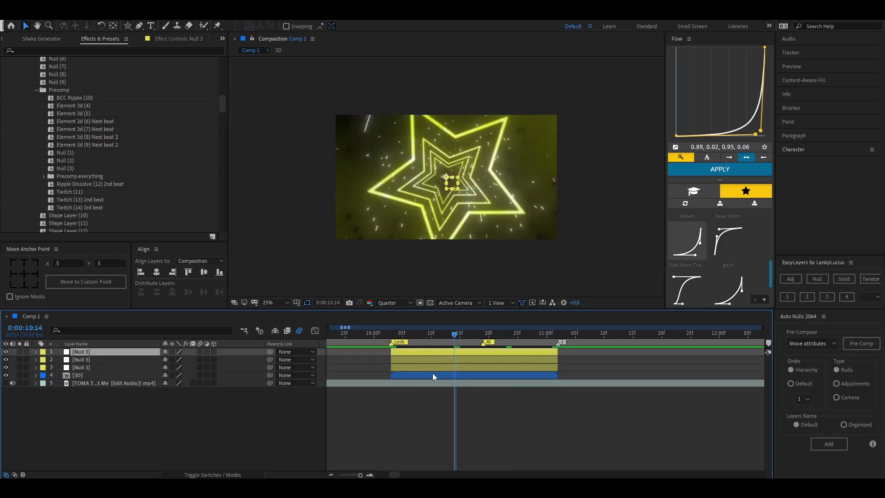
Parent the 3D layer to the third null and apply the Null (1) scale preset to it.
left_click(254, 375)
left_click_drag(270, 375, 264, 361)
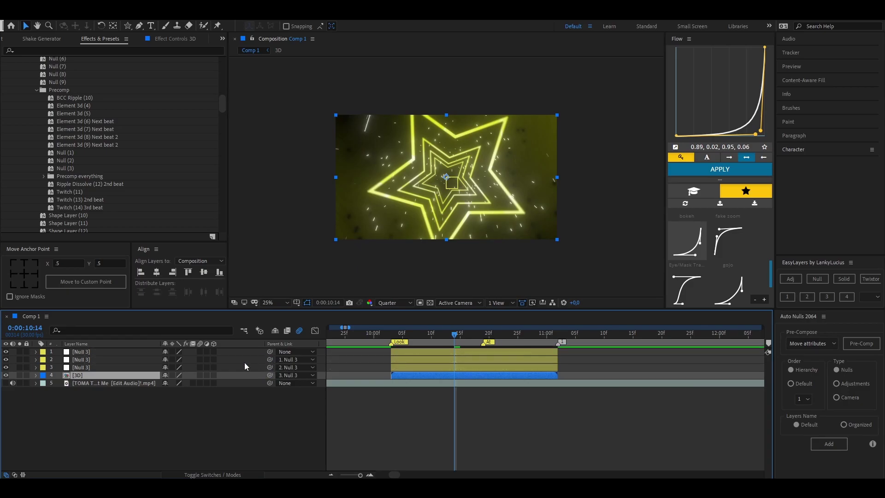
left_click(414, 369)
left_click(391, 335)
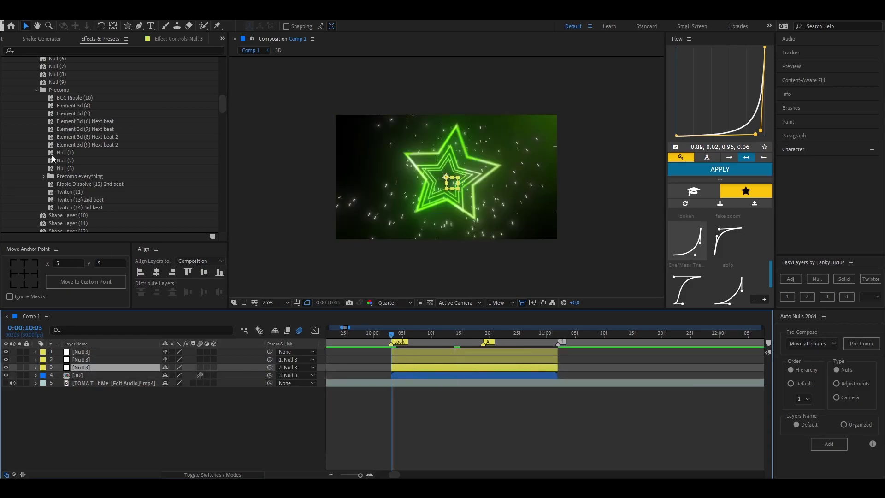
double_click(68, 153)
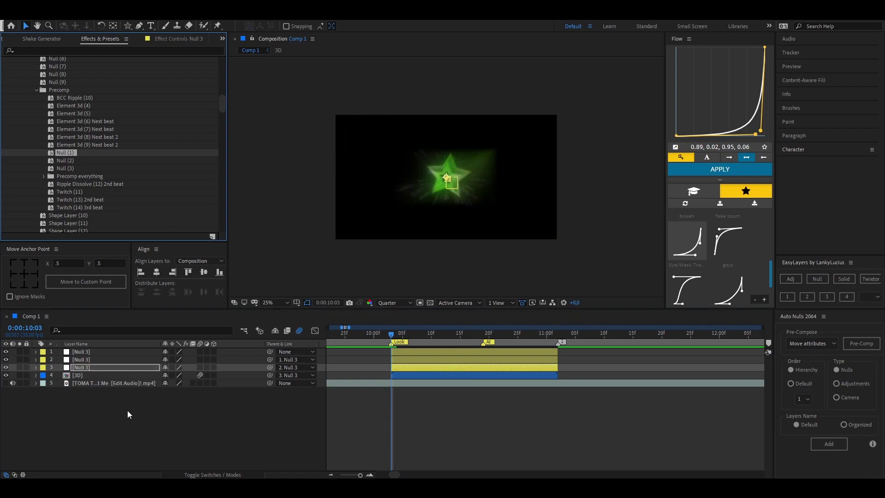
left_click(124, 369)
Compare Scale keyframes: third null rising to 108% at 10:24, 3D precomp zooming to about 288%.
key("u")
left_click(372, 375)
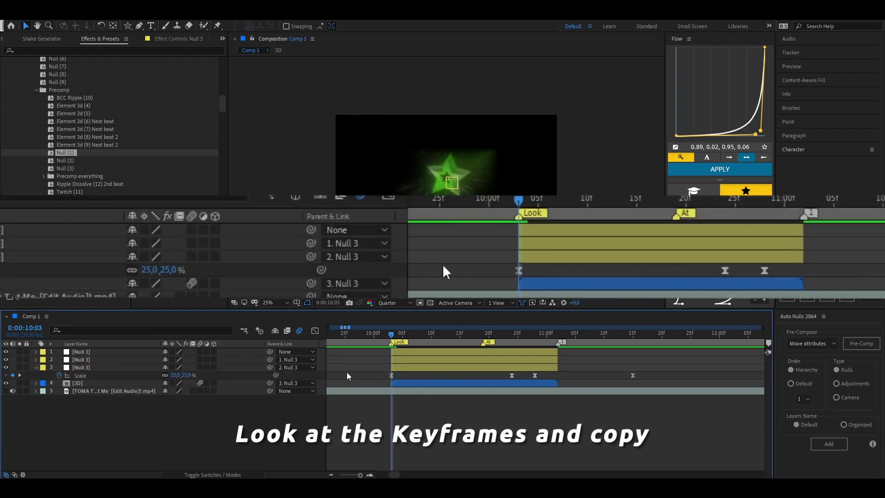
left_click_drag(392, 334, 518, 363)
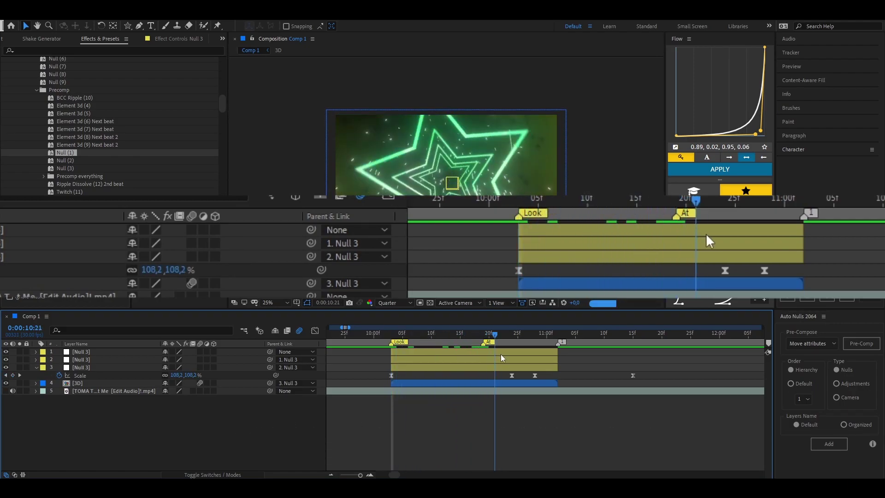
mouse_move(466, 334)
left_mouse_down()
mouse_move(394, 337)
mouse_move(511, 340)
left_mouse_up()
key("s")
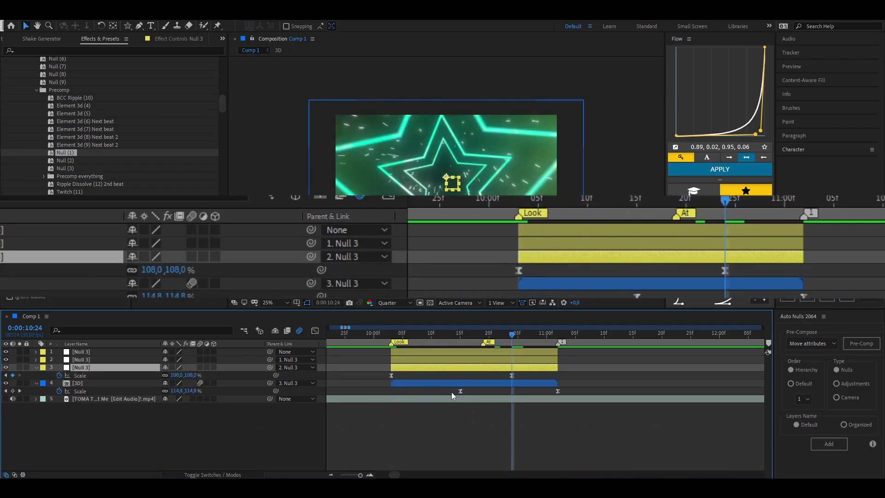
left_click_drag(451, 394, 579, 395)
mouse_move(466, 334)
left_mouse_down()
mouse_move(568, 346)
mouse_move(444, 364)
left_mouse_up()
left_click(443, 364)
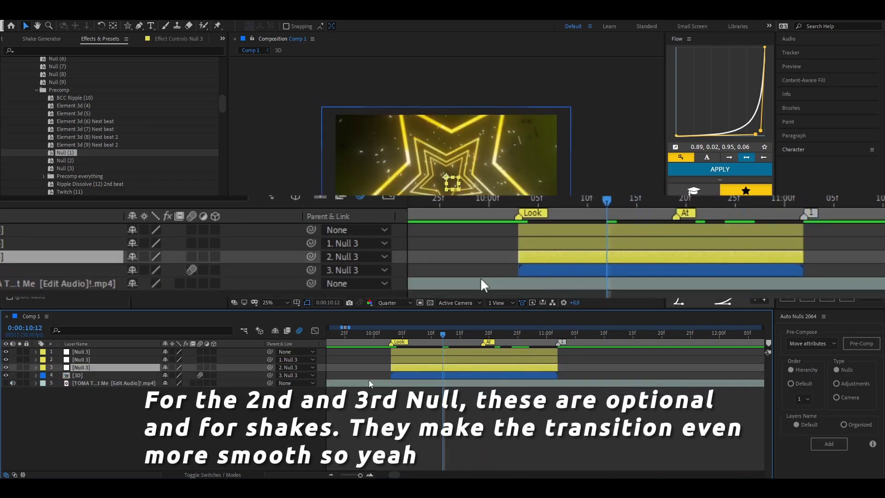
Apply Null (2) to the second null, moving its ending Position keys to 11:03 and checking both ends.
left_click(403, 361)
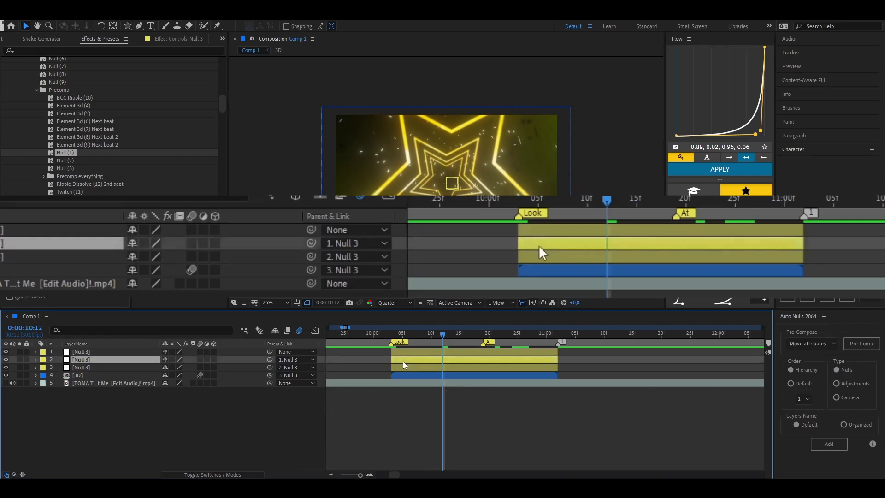
double_click(70, 161)
key("u")
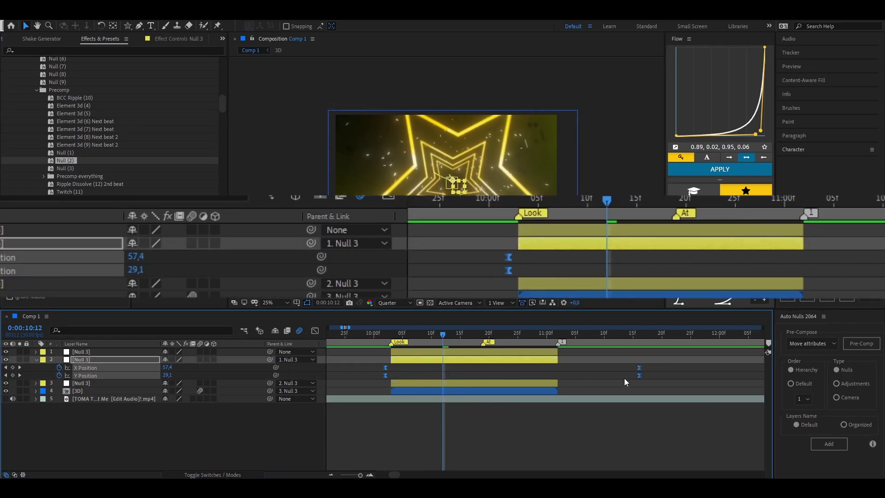
left_click_drag(638, 376, 563, 384)
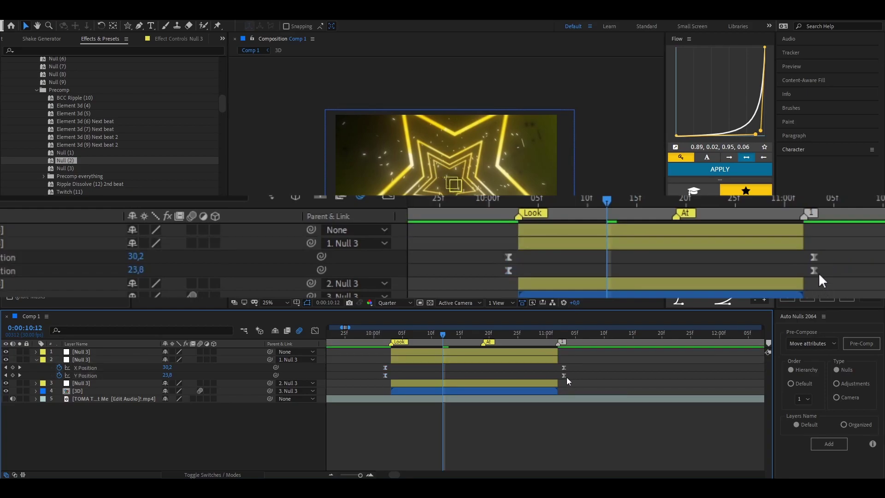
key("j")
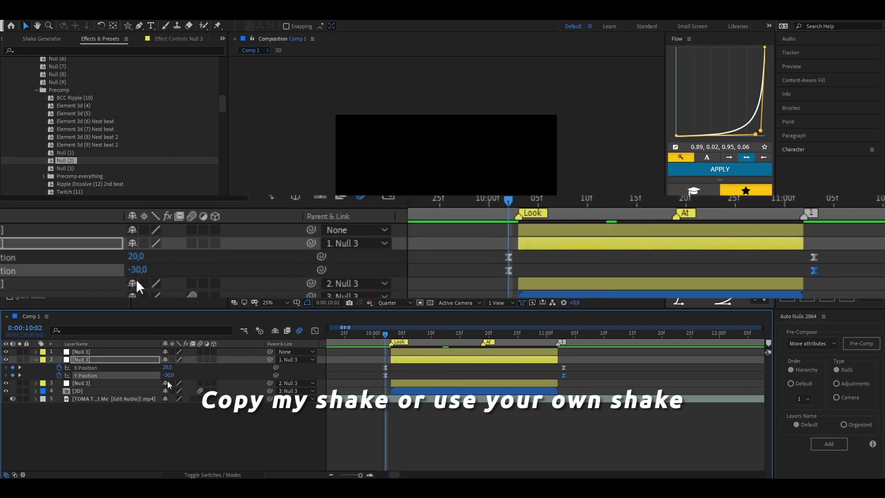
left_click(564, 333)
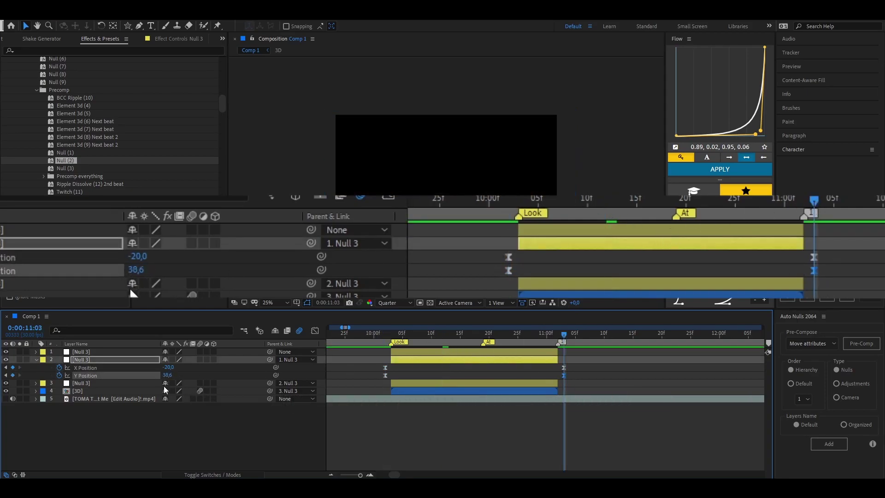
left_click(385, 334)
left_click(444, 333)
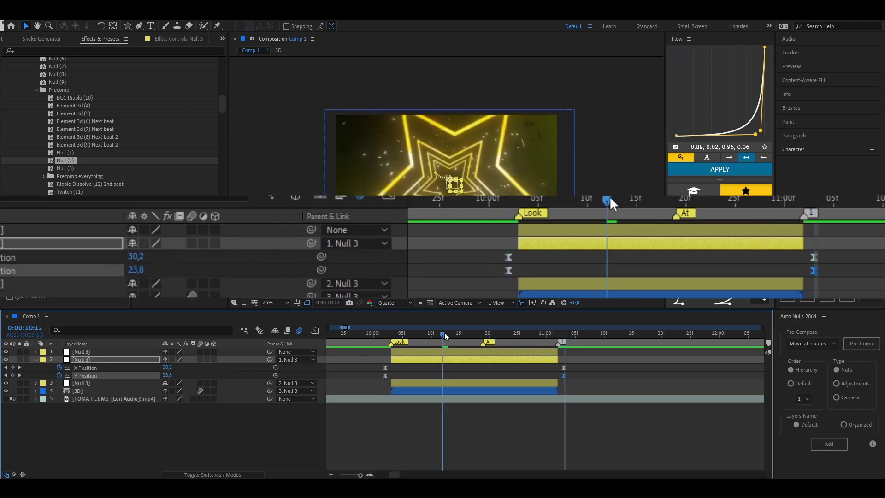
left_click(315, 331)
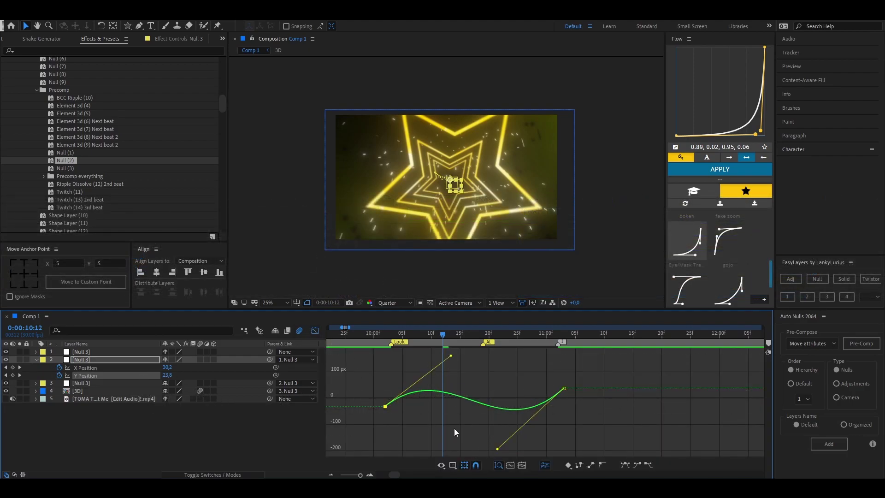
left_click(145, 375)
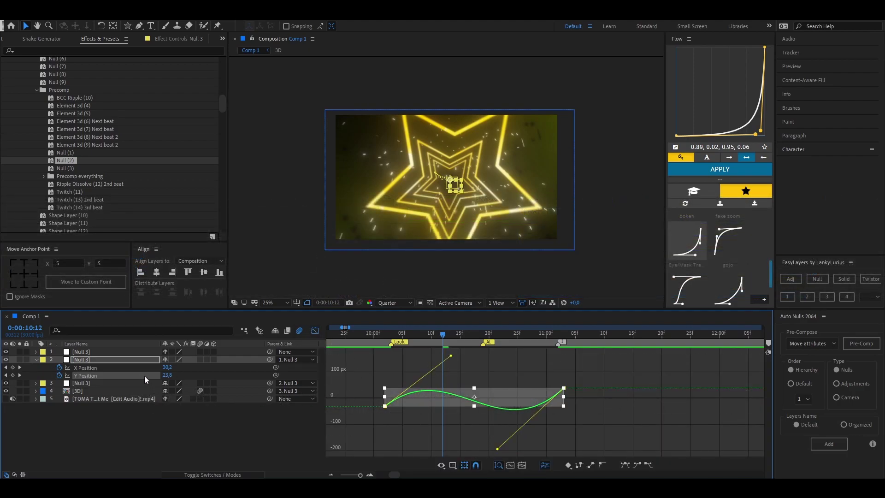
key("F9")
mouse_move(348, 406)
left_mouse_down()
mouse_move(446, 453)
mouse_move(442, 318)
left_mouse_up()
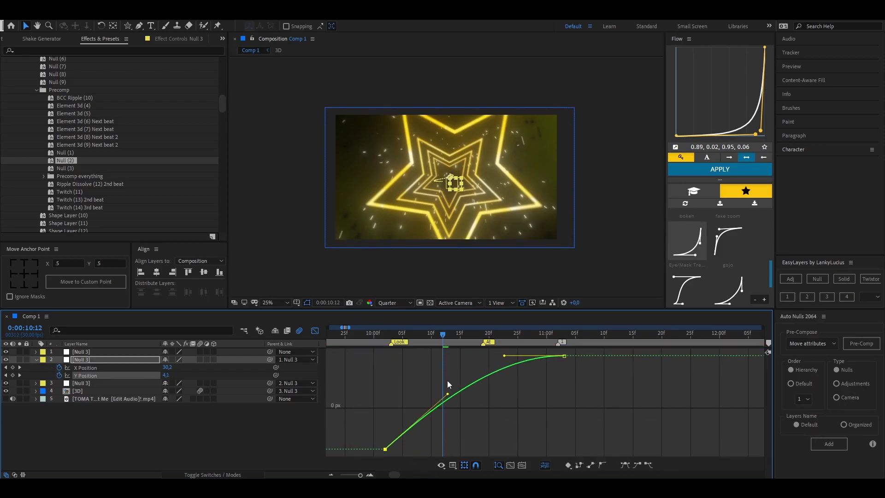
left_click_drag(504, 419, 494, 456)
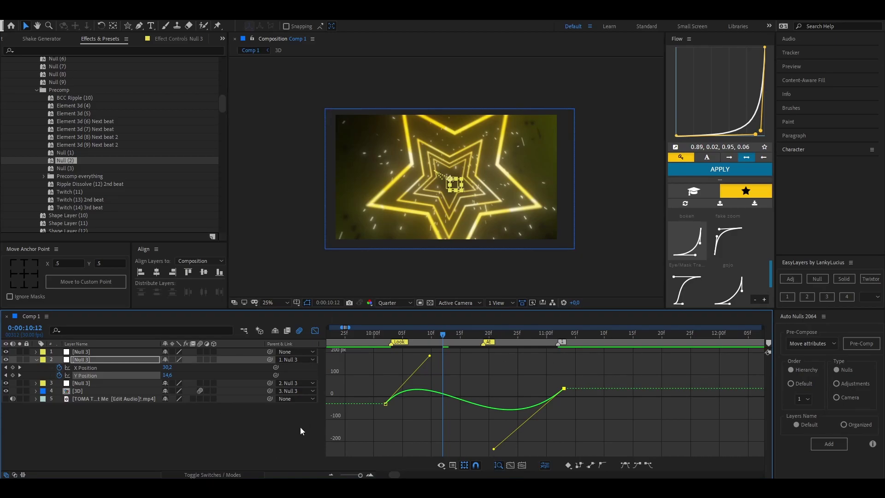
key("ctrl+z")
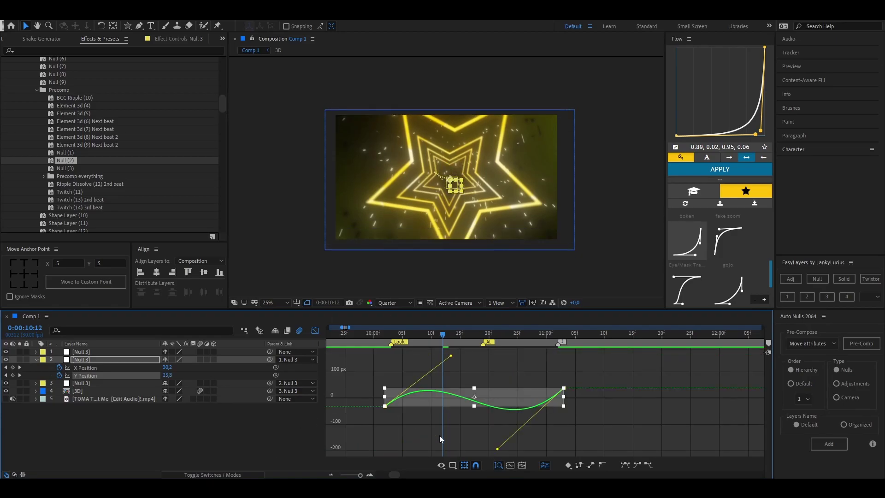
key("ctrl+z")
key("ctrl+z")
left_click(435, 438)
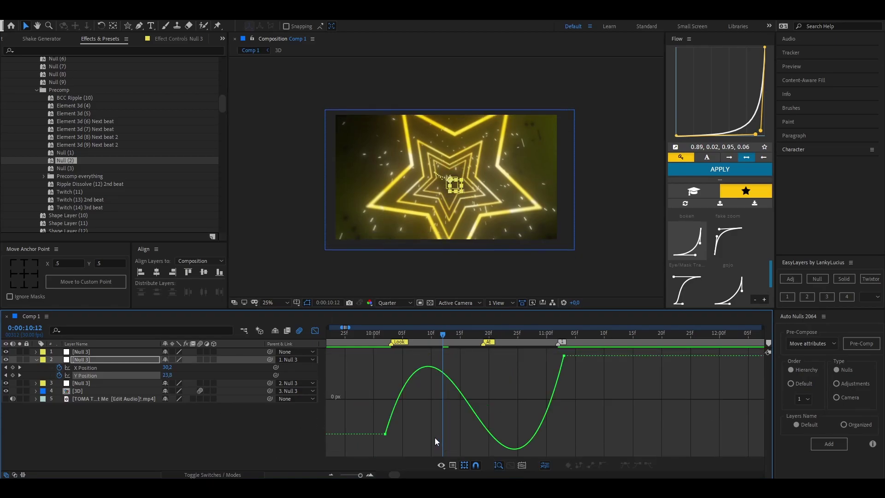
left_click(106, 368)
left_click_drag(351, 358, 427, 407)
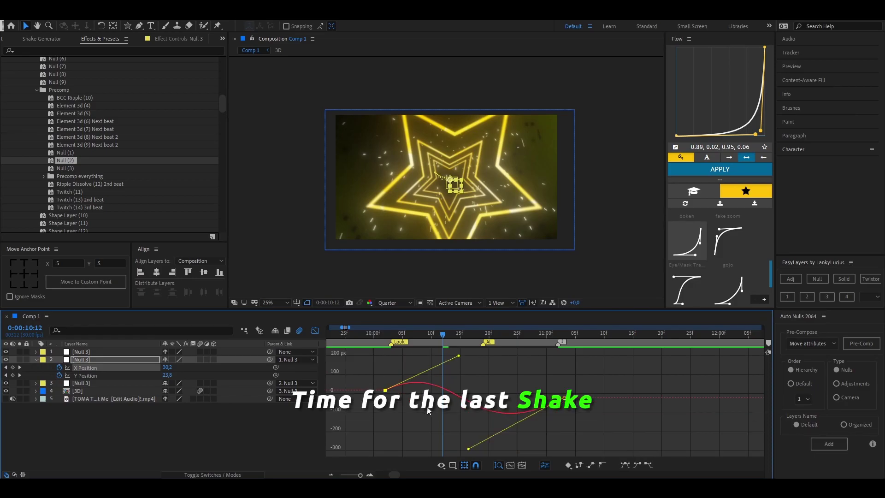
left_click(315, 330)
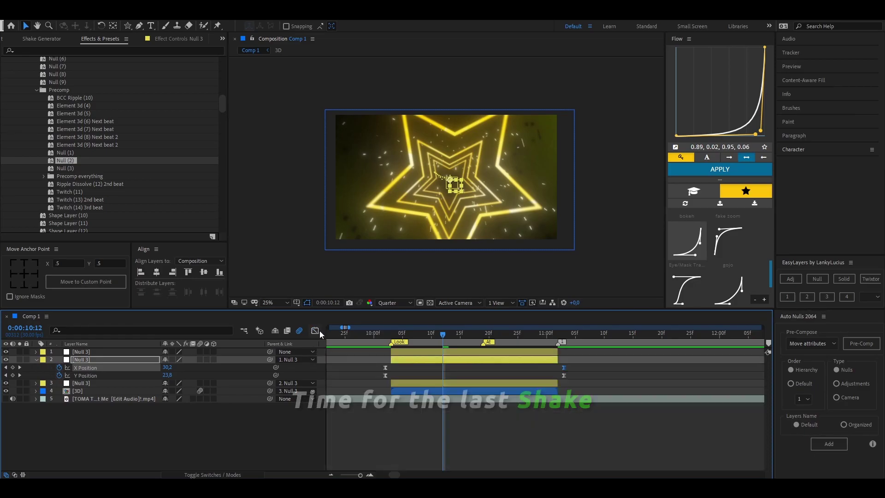
left_click(447, 362)
key("u")
left_click(441, 353)
key("i")
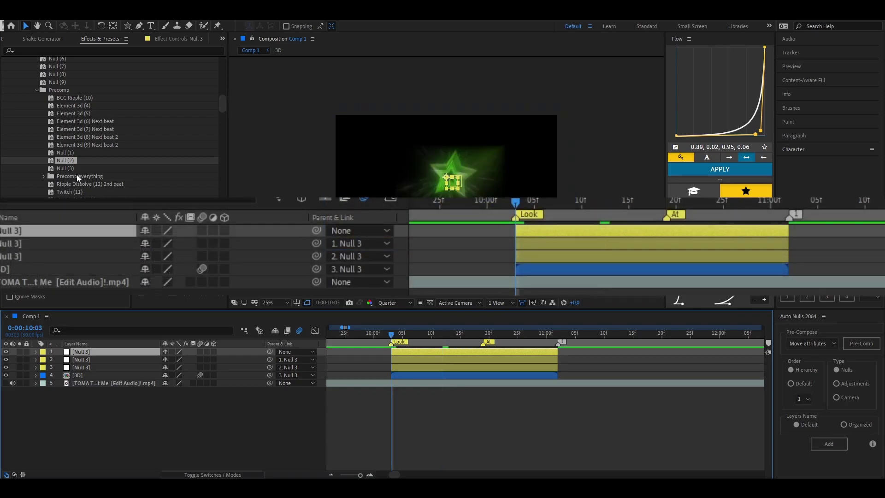
Apply Null (3) to the first null with its Position keyframes aligned to 10:02 and 11:03.
left_click_drag(65, 168, 90, 349)
key("u")
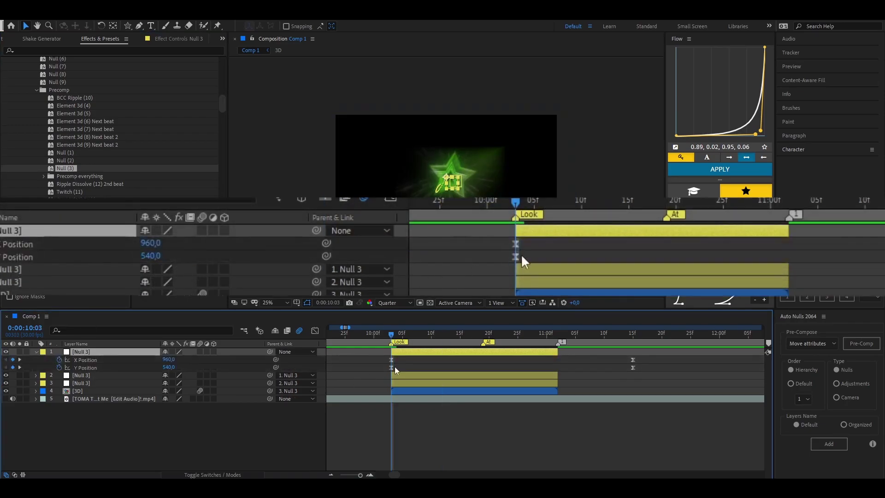
mouse_move(379, 358)
left_mouse_down()
mouse_move(397, 370)
mouse_move(385, 367)
left_mouse_up()
left_click_drag(633, 367, 563, 367)
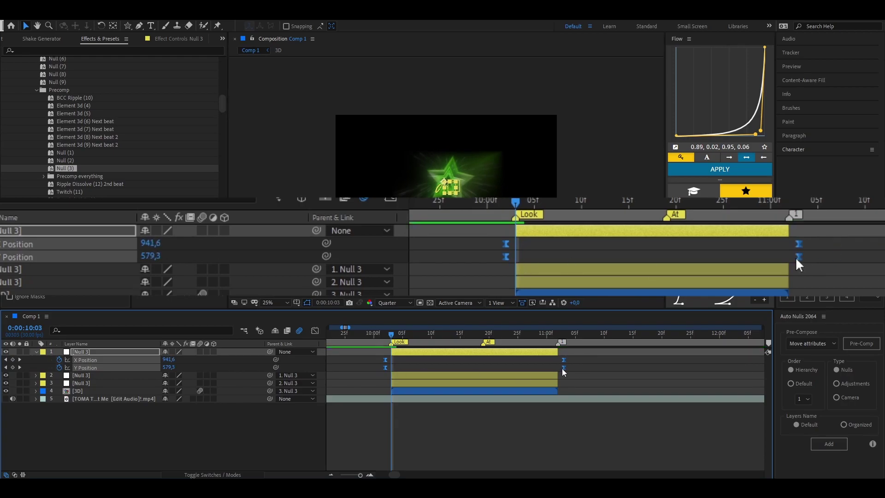
mouse_move(367, 333)
left_mouse_down()
mouse_move(470, 340)
mouse_move(455, 341)
left_mouse_up()
Show the first null's Y Position curve in the Graph Editor, preview the shake, select its last keyframe.
left_click(386, 359)
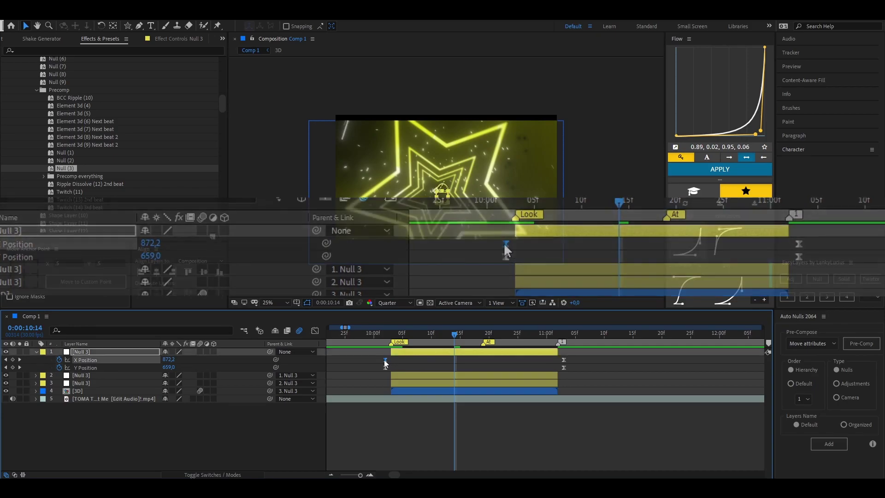
left_click(315, 330)
left_click(108, 368)
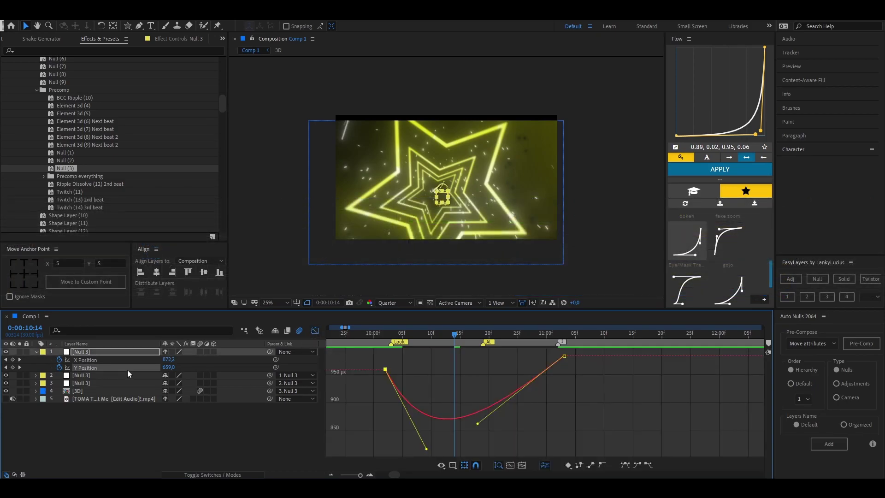
left_click_drag(389, 337, 564, 340)
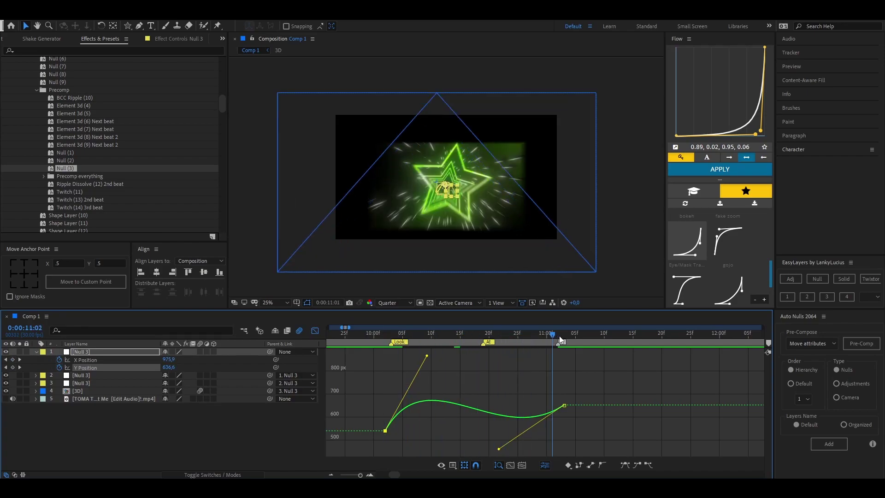
left_click_drag(340, 335, 564, 342)
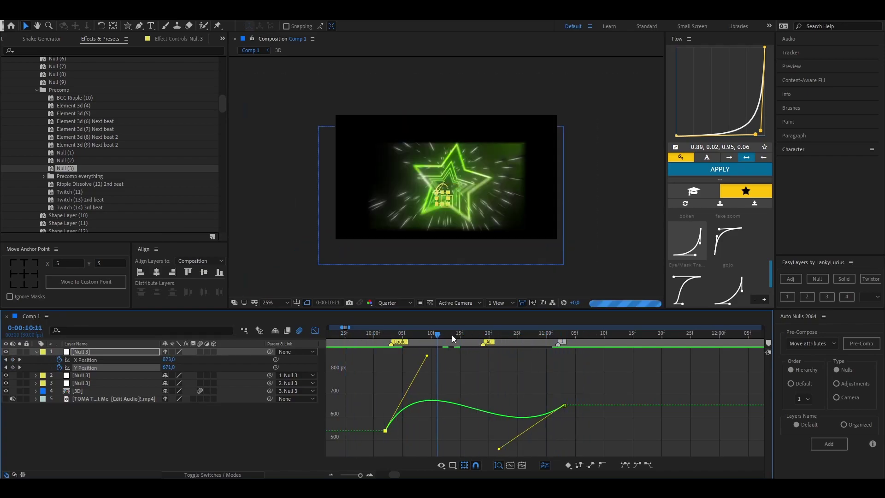
left_click(555, 378)
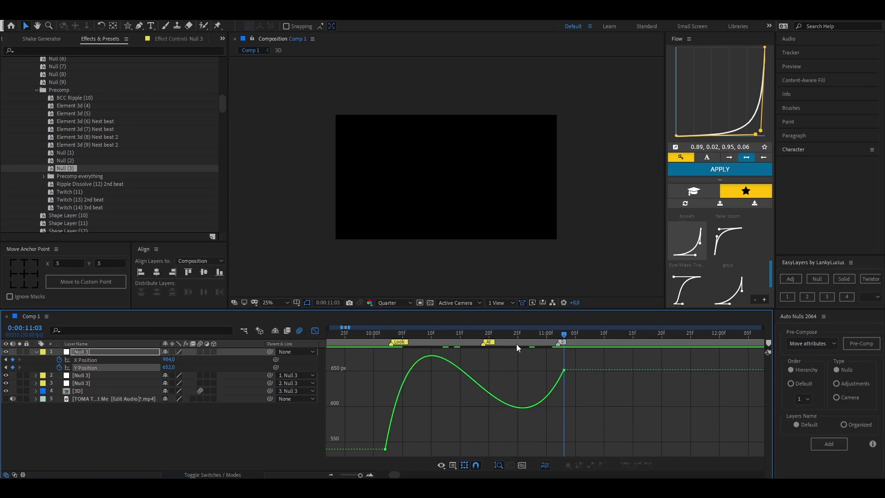
left_click_drag(488, 420, 595, 354)
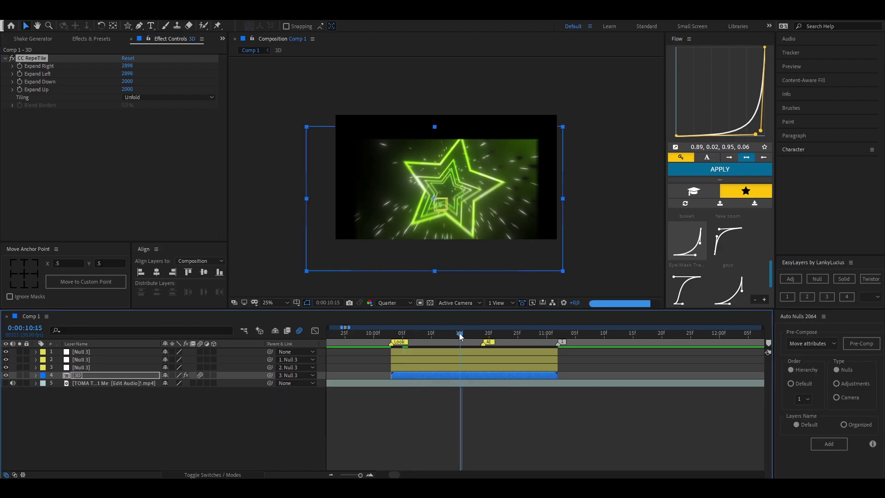
Move the 3D layer up in the frame and preview the transition against the audio.
key("s")
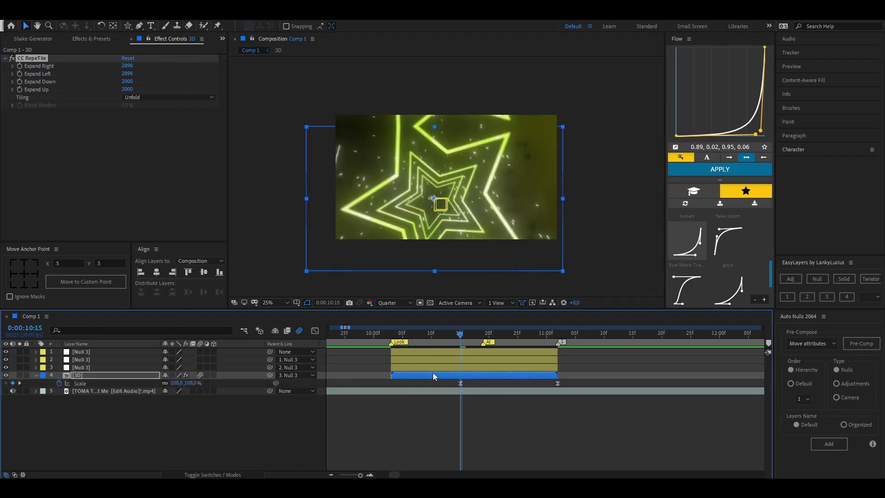
key("s")
key("s")
key("s")
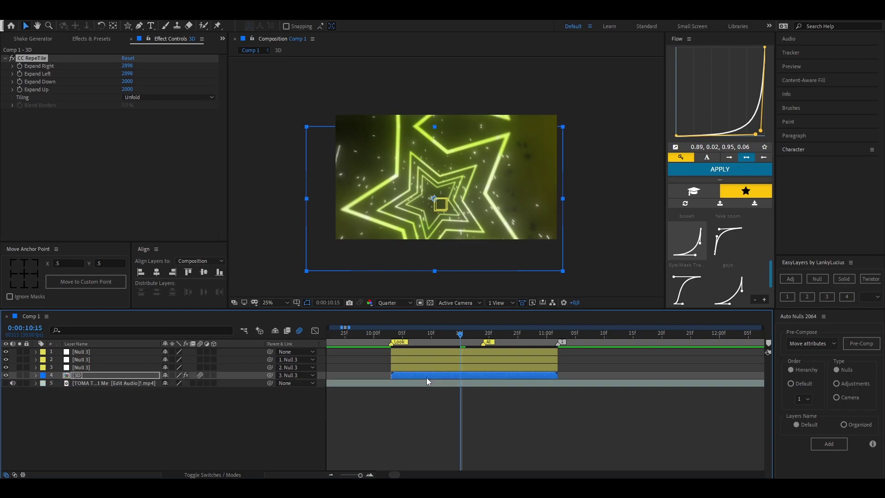
key("p")
mouse_move(179, 382)
left_mouse_down()
mouse_move(118, 388)
mouse_move(411, 332)
mouse_move(530, 340)
left_mouse_up()
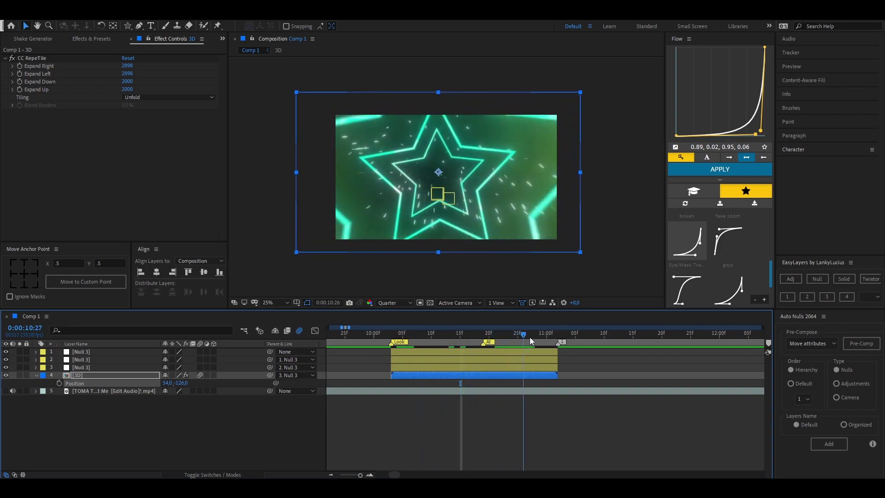
left_click_drag(530, 340, 392, 335)
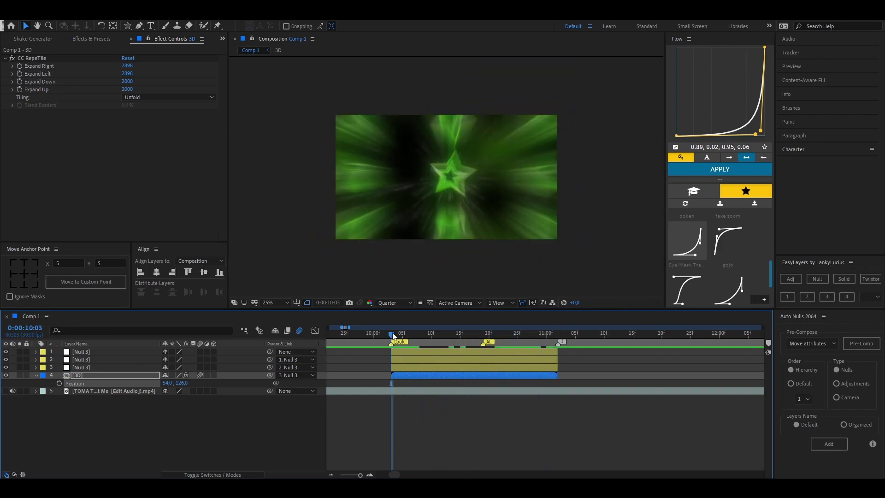
key("space")
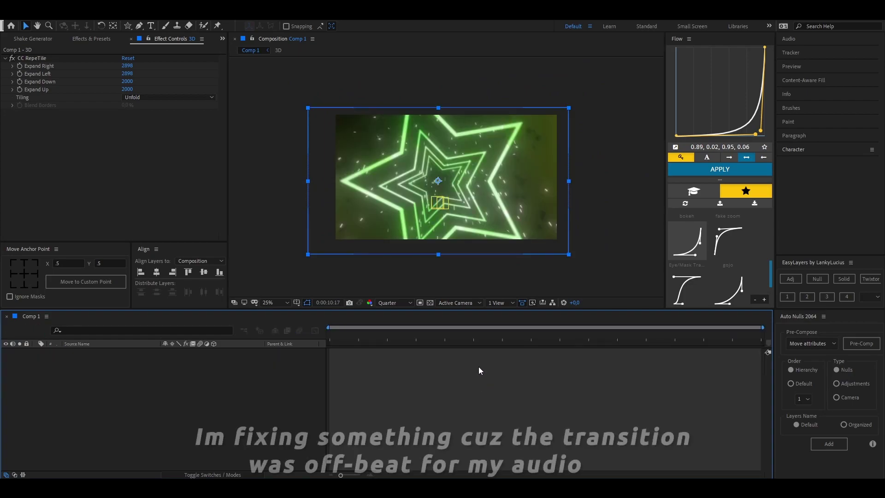
In the 3D comp, shift Null 2's position keyframes 2 frames earlier to 10:17, then return to Comp 1.
left_click(483, 390)
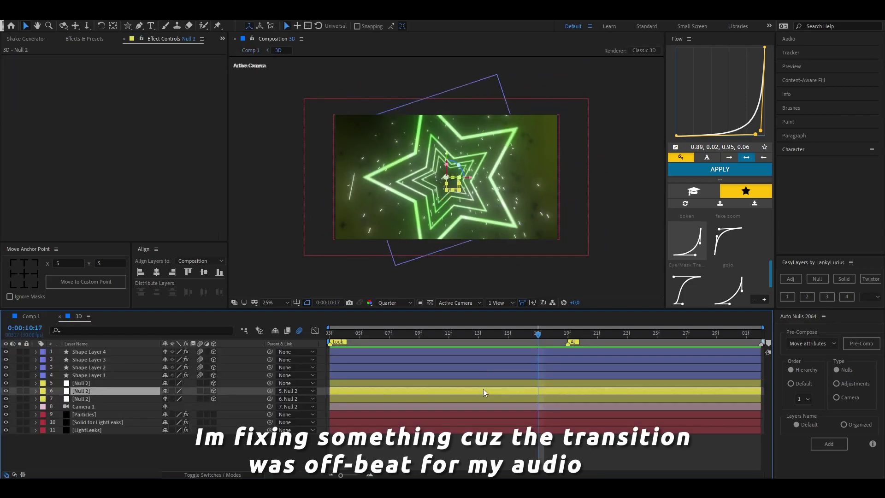
key("p")
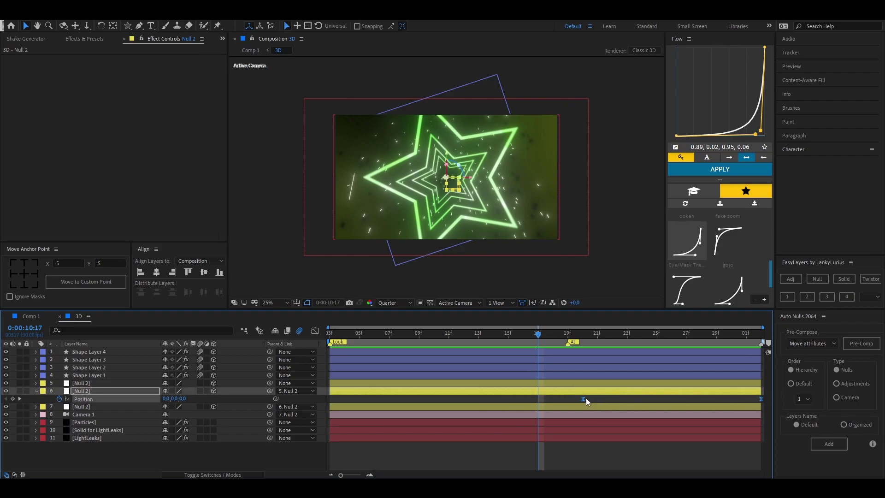
left_click_drag(584, 399, 557, 400)
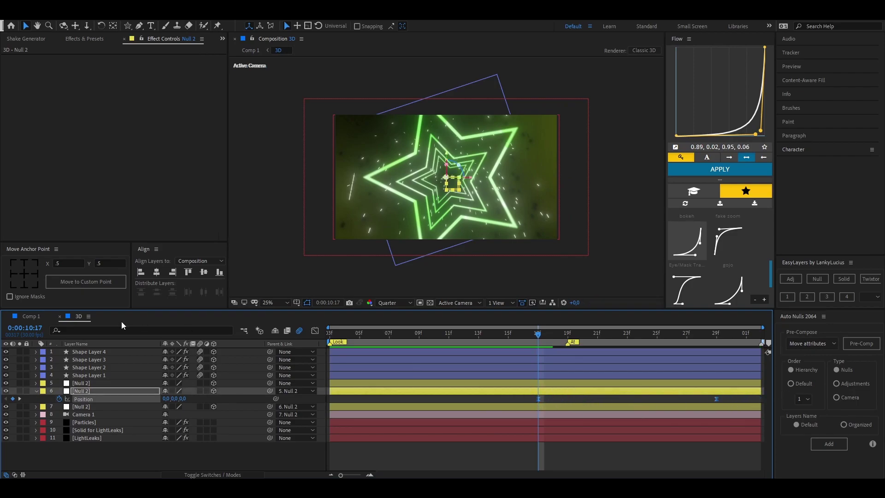
key("p")
left_click(31, 317)
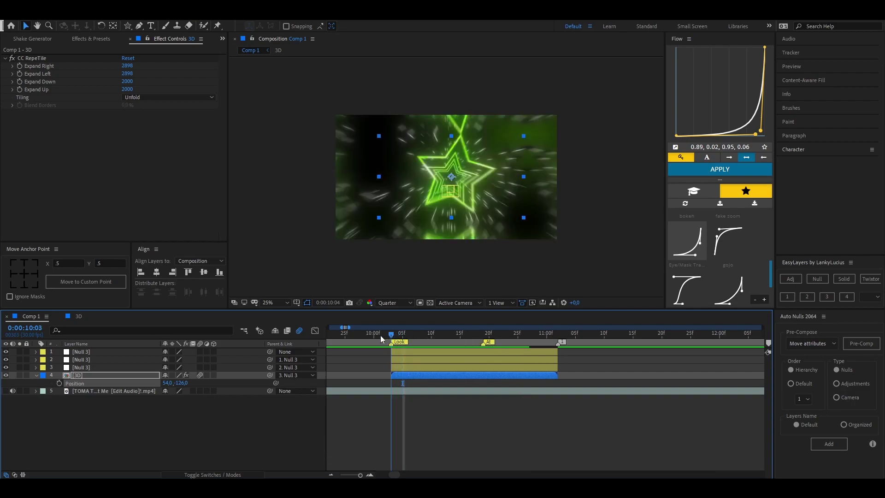
Create a white, regular-weight text layer reading LOOK.
left_click(437, 333)
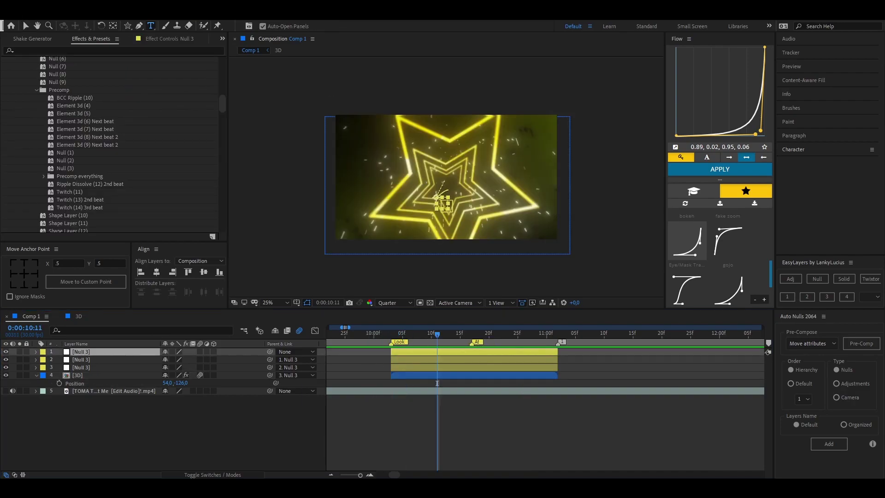
left_click(423, 193)
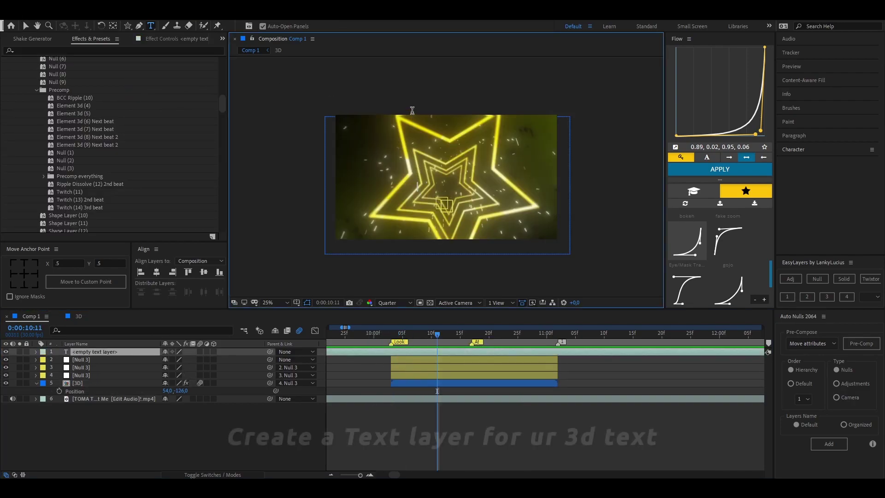
type("LOOK")
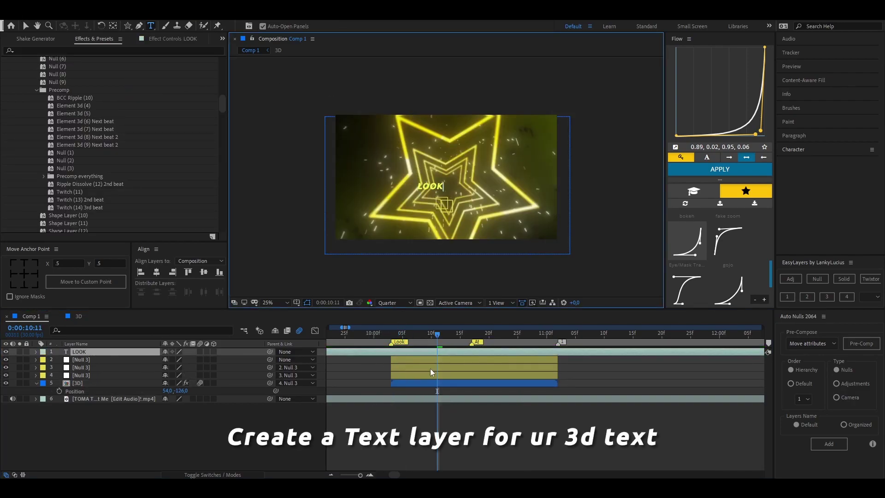
left_click(418, 352)
key("v")
left_click_drag(437, 334, 466, 335)
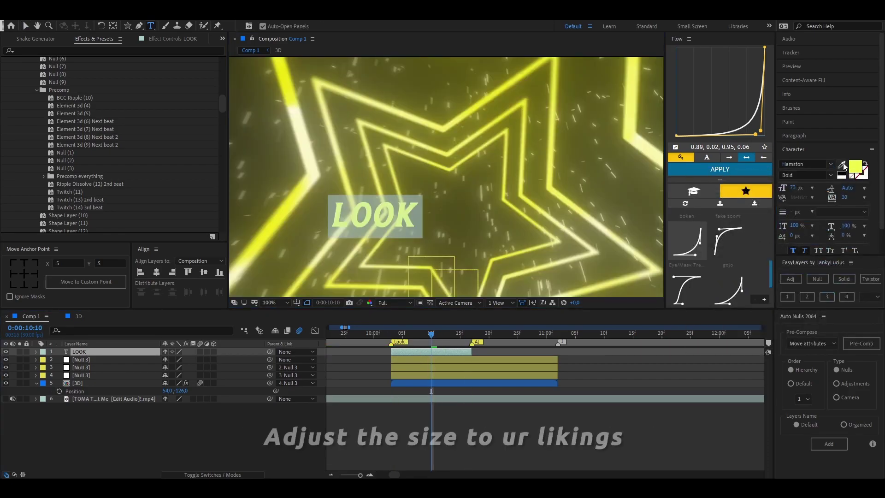
left_click(438, 352)
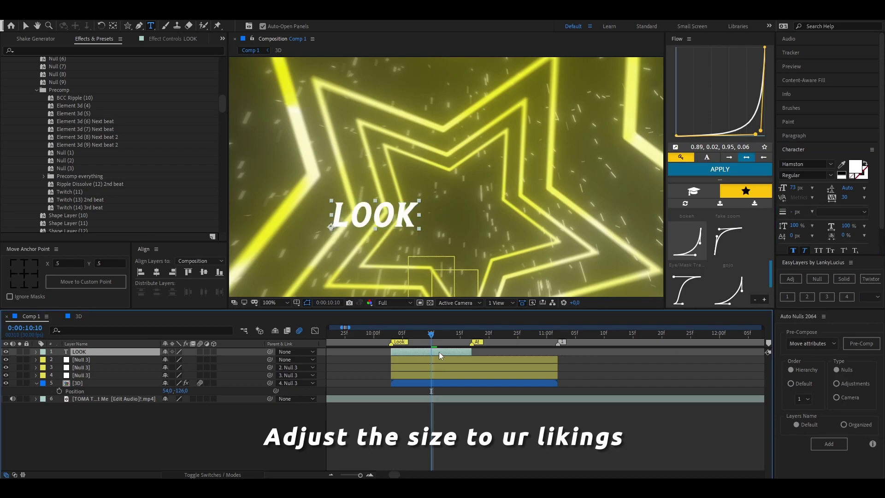
Duplicate the LOOK layer, retype it as AT, and make it start at 10:17.
left_click(274, 302)
left_click(281, 322)
key("ctrl+d")
key("v")
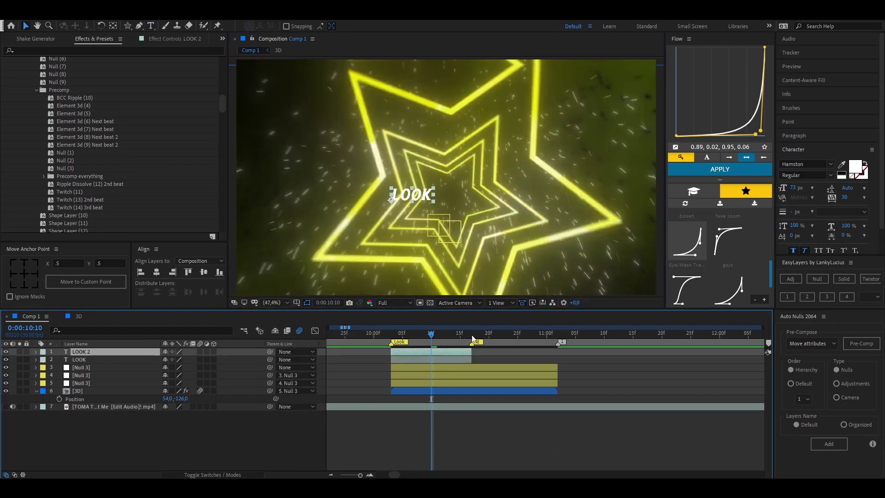
left_click(473, 339)
left_click_drag(455, 352, 558, 352)
double_click(549, 351)
type("AT")
key("Escape")
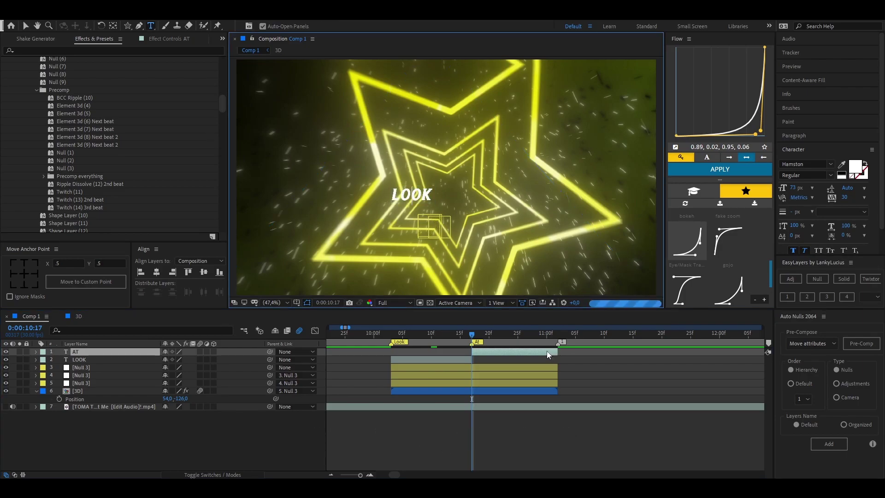
left_click(545, 350)
key("v")
Set the preview resolution to Quarter and select all of the AT text.
left_click(509, 362)
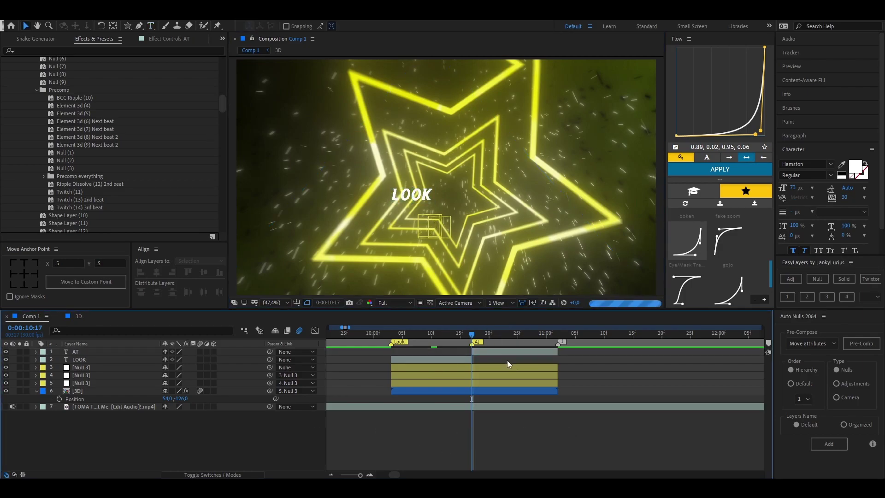
left_click(506, 336)
left_click(508, 351)
left_click(402, 303)
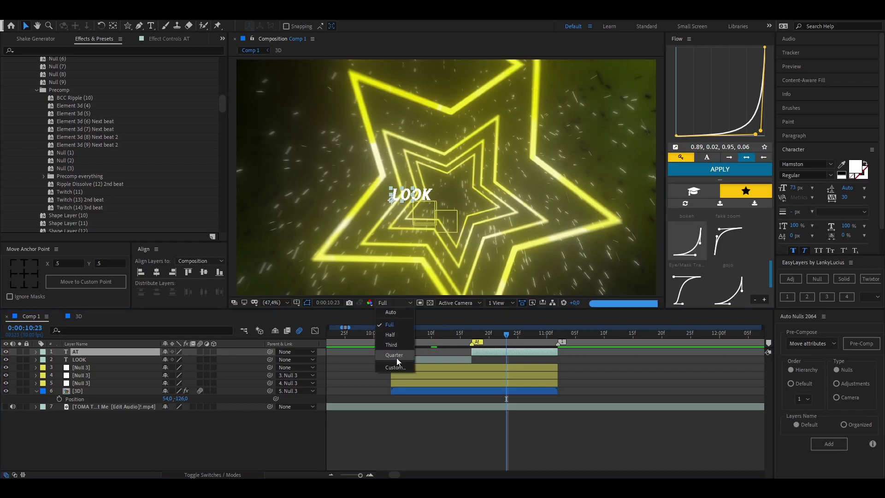
left_click(396, 358)
double_click(402, 195)
mouse_move(794, 188)
left_mouse_down()
mouse_move(873, 197)
mouse_move(585, 315)
left_mouse_up()
Give LOOK a 219 px font size and 108 tracking, then add a black solid for it.
left_click(443, 335)
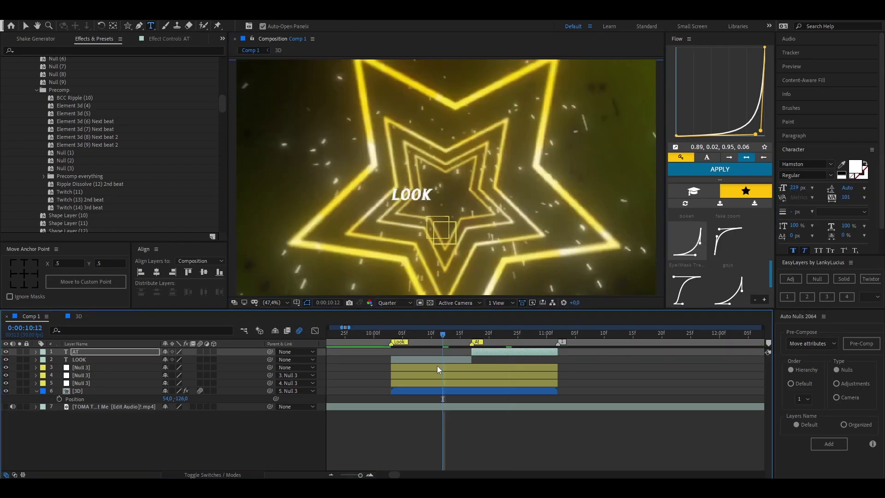
left_click(437, 360)
left_click(795, 188)
type("219")
key("Return")
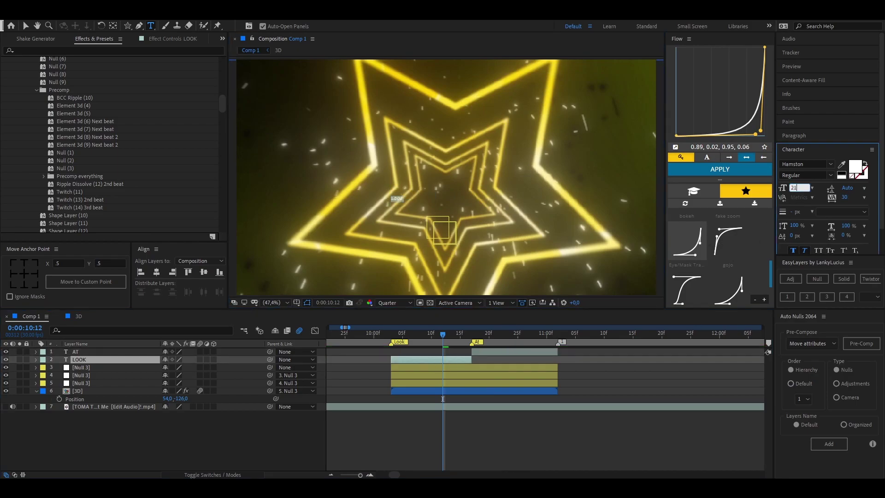
left_click_drag(847, 204, 480, 347)
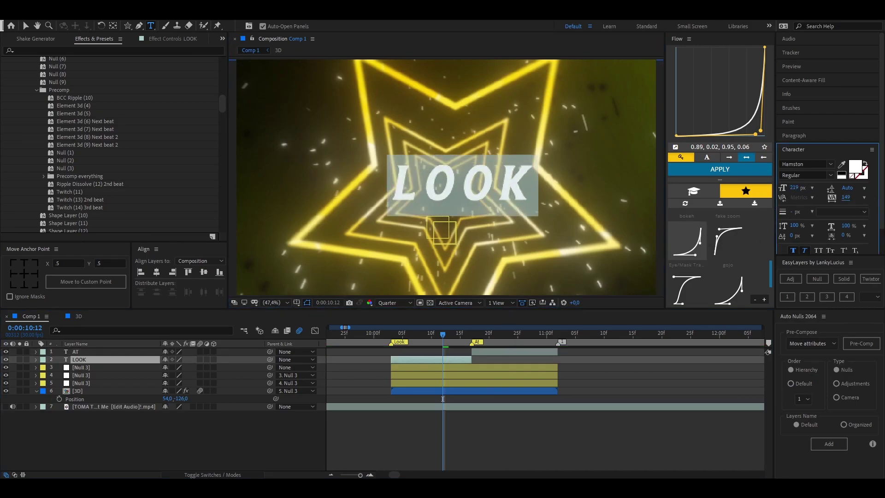
left_click(480, 347)
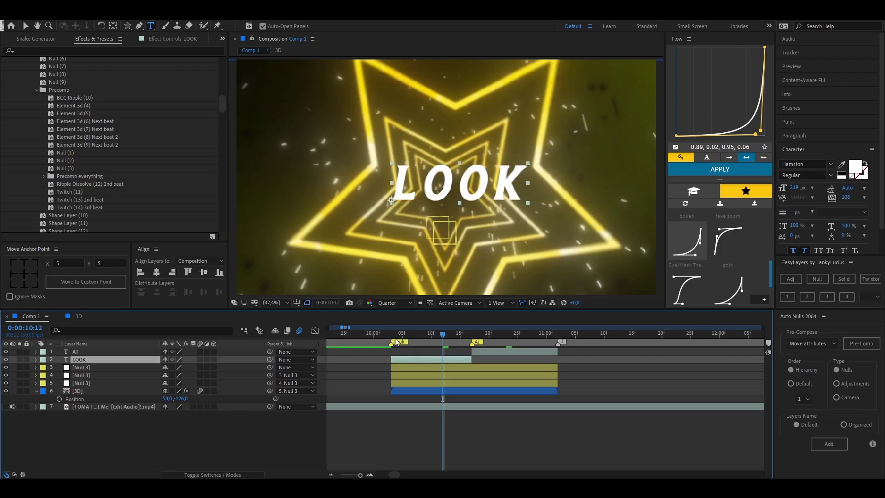
left_click(844, 279)
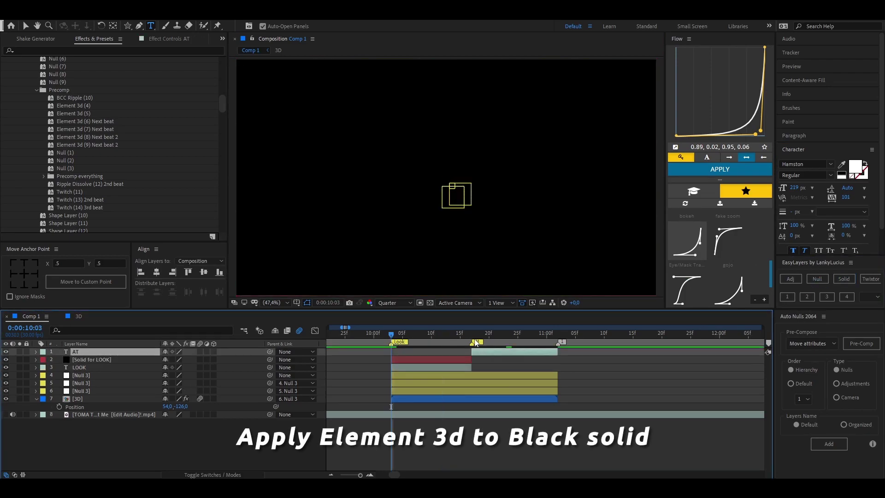
Add a black solid for the AT layer at AT's start frame.
key("ctrl+Up")
key("i")
left_click(837, 283)
key("Page_Up")
key("Page_Up")
key("Page_Up")
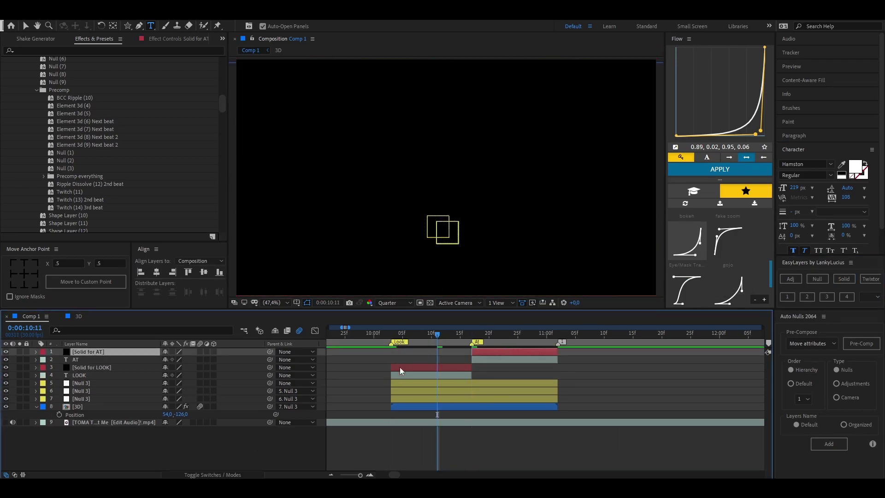
Apply the Element 3d (4) preset to the LOOK solid at its start frame.
key("ctrl+Down")
key("ctrl+Down")
key("i")
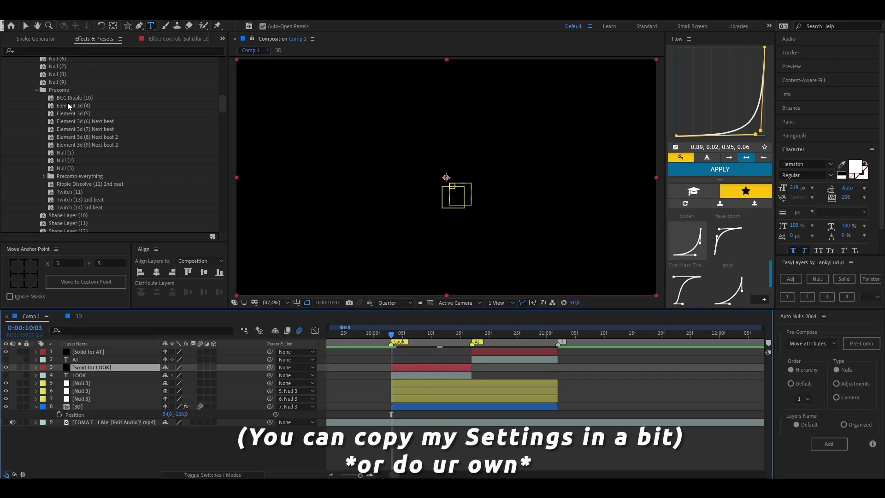
left_click(74, 106)
double_click(74, 105)
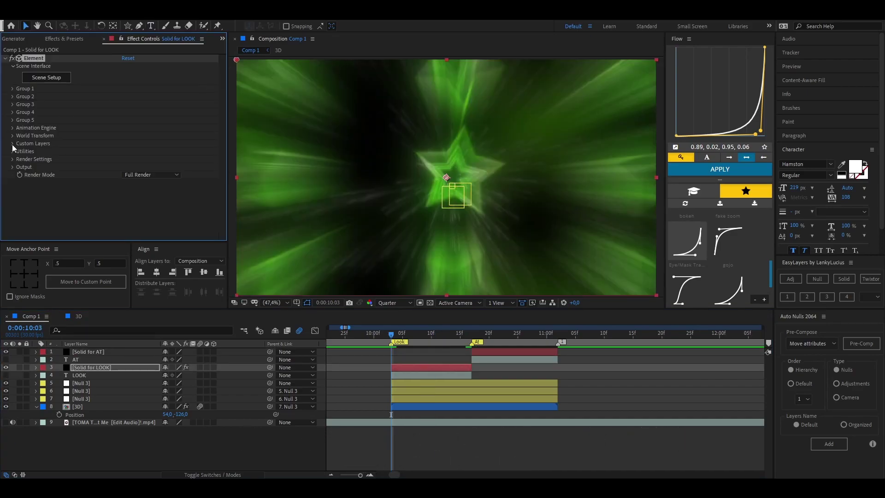
Move the fly-in's end keyframes to 10:17 and expand Particle Look and Multi-Object settings.
key("u")
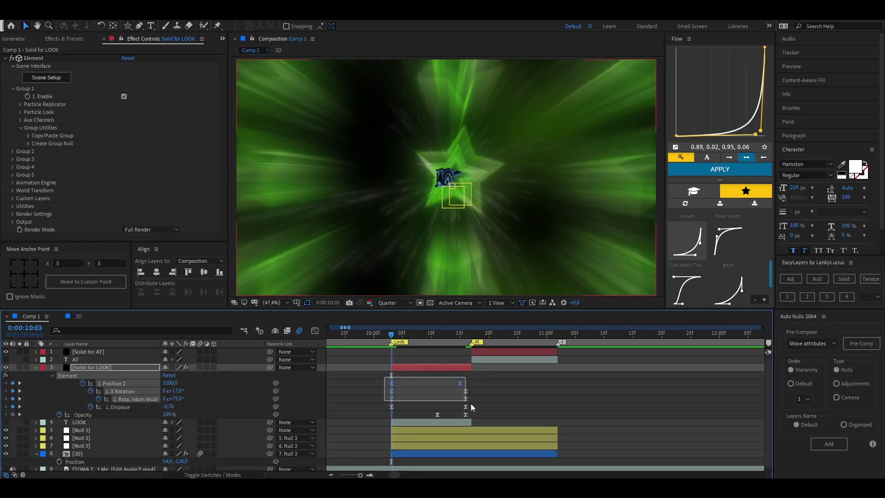
left_click_drag(443, 376, 385, 401)
left_click_drag(484, 373, 375, 416)
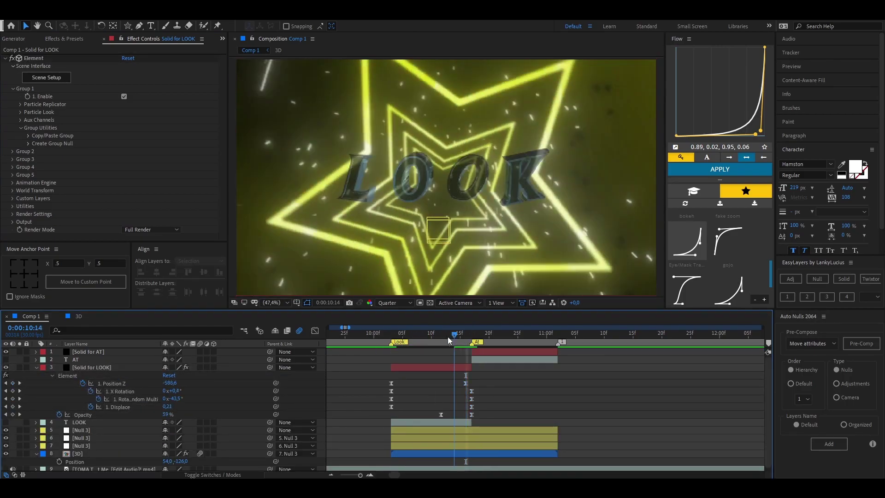
mouse_move(448, 333)
left_mouse_down()
mouse_move(474, 333)
mouse_move(415, 365)
left_mouse_up()
left_click(418, 367)
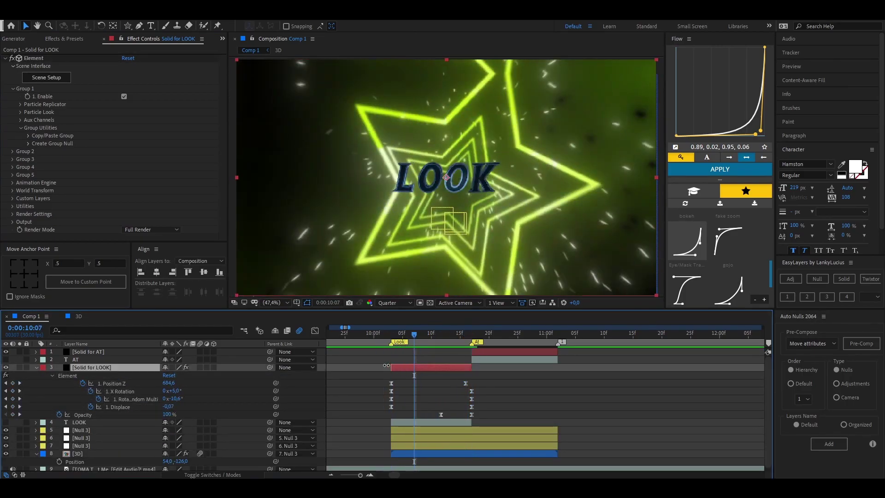
left_click(21, 112)
left_click(28, 174)
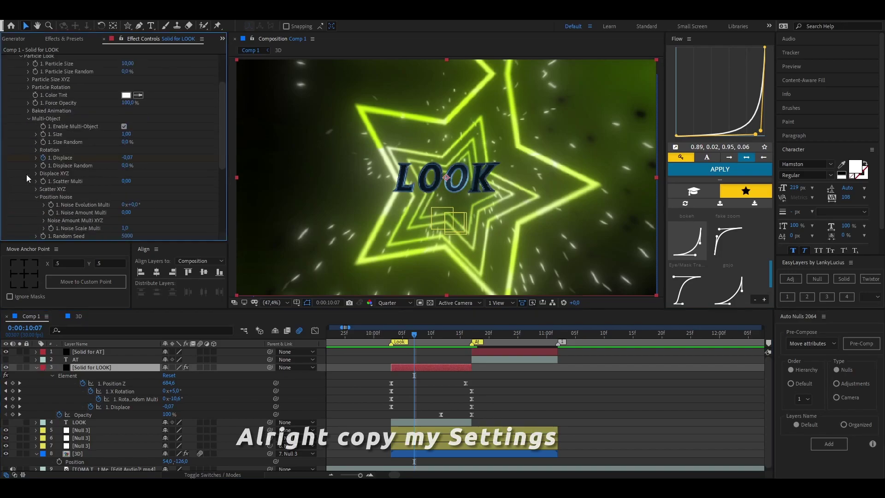
Expand the rotation settings and scroll through the Element effect controls to review them.
left_click(36, 150)
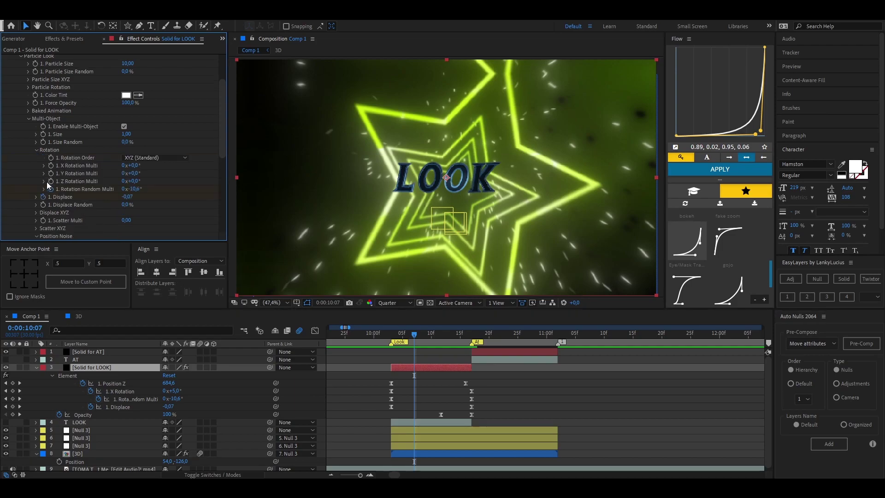
scroll(52, 190, "down", 3)
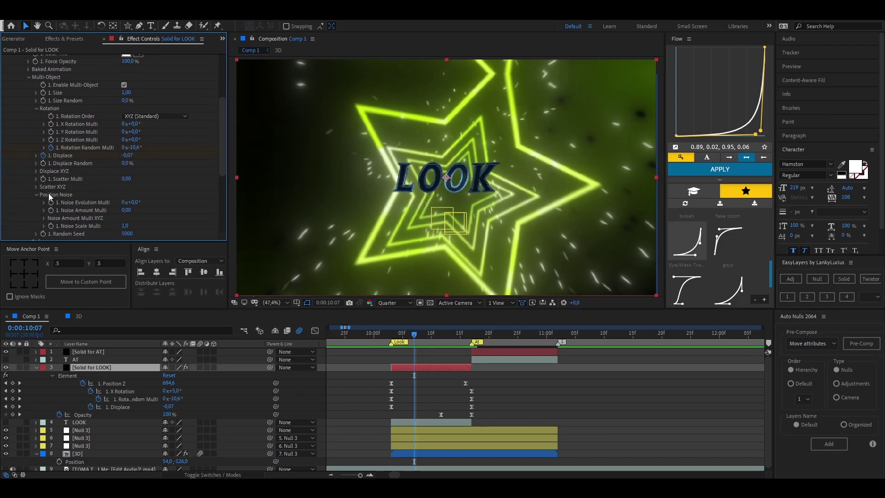
scroll(49, 193, "down", 3)
scroll(46, 198, "down", 2)
scroll(46, 196, "up", 3)
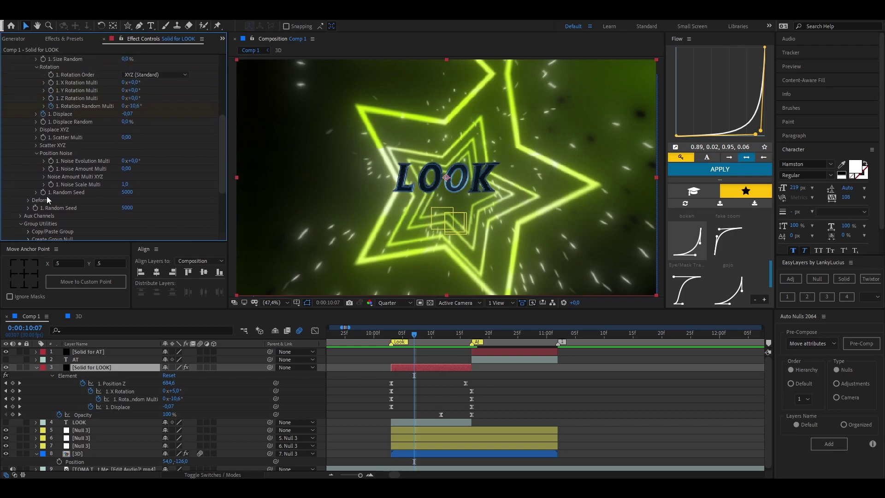
scroll(70, 150, "up", 1)
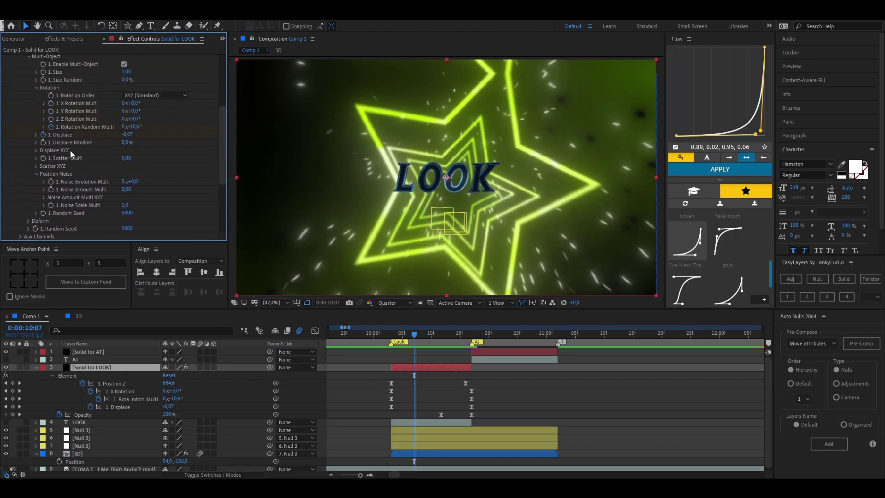
scroll(66, 151, "up", 1)
scroll(66, 151, "up", 1)
scroll(65, 151, "up", 2)
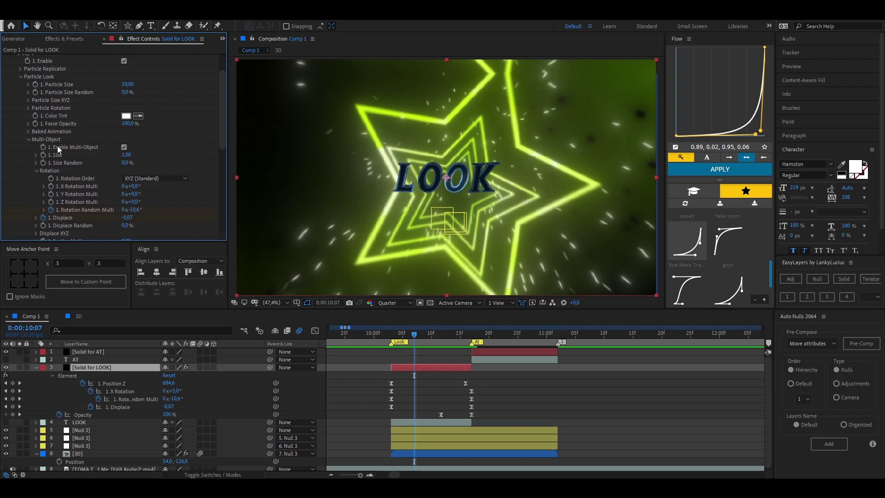
scroll(58, 146, "up", 1)
left_click(29, 129)
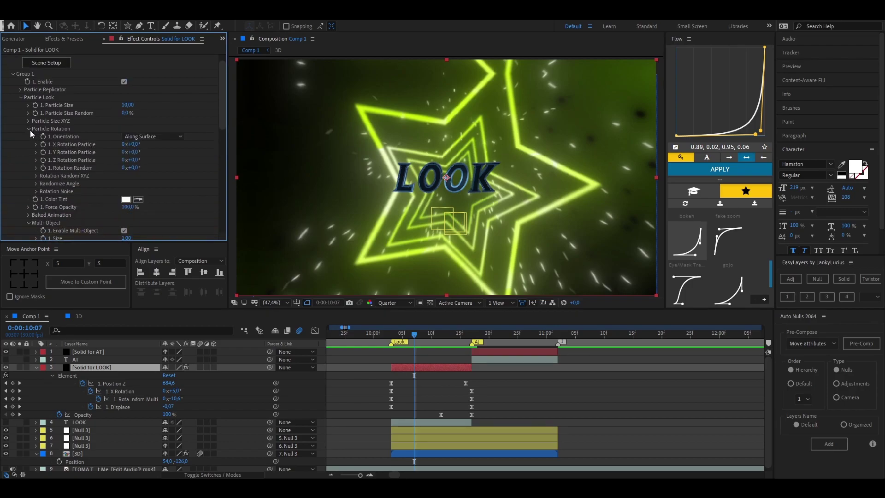
left_click(29, 128)
Reveal the Particle Replicator's X, Y and Z rotation, then scroll down to Multi-Object settings.
scroll(26, 109, "up", 1)
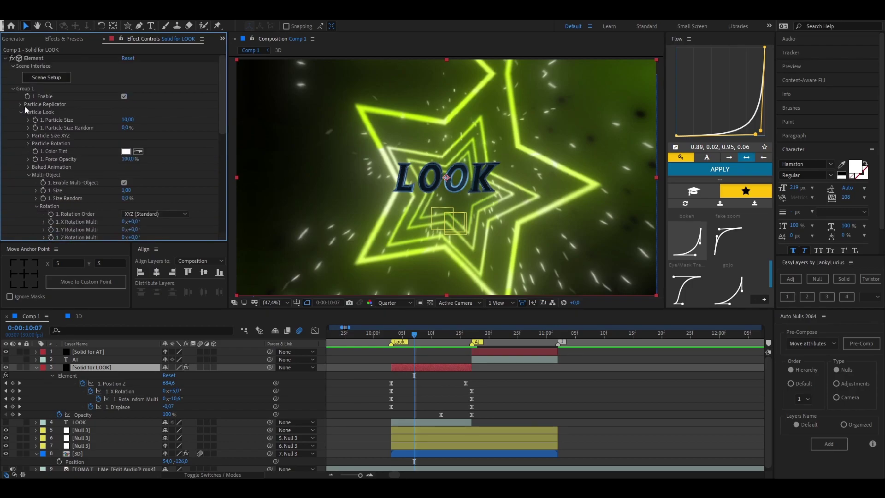
left_click(20, 104)
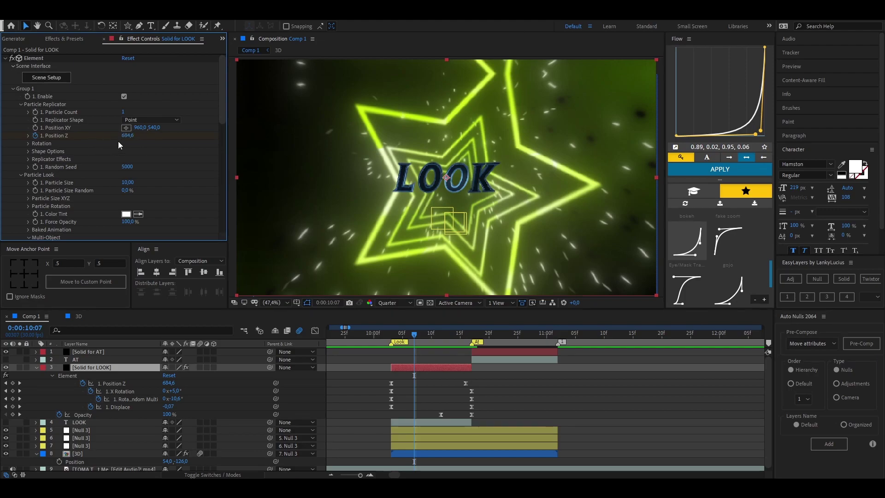
left_click(29, 143)
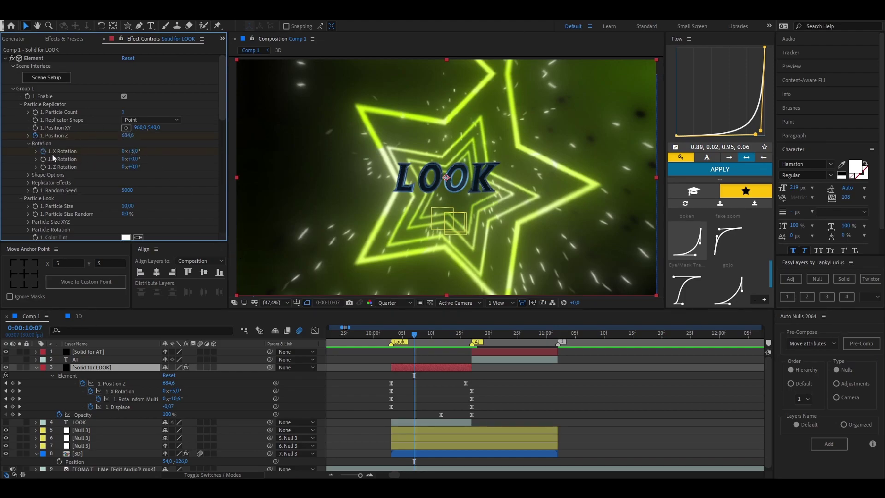
scroll(51, 159, "down", 4)
scroll(50, 181, "down", 2)
scroll(51, 198, "down", 1)
scroll(52, 218, "down", 1)
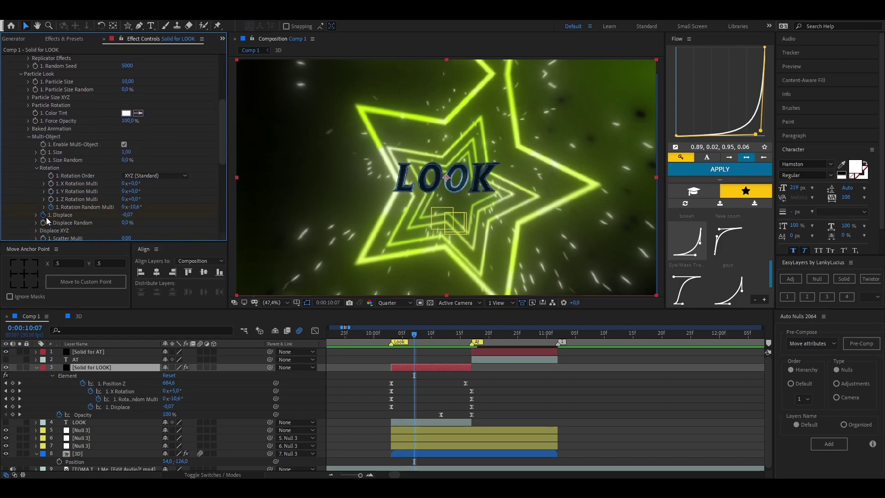
At 10:03 set Position Z 3200, X Rotation 17°, random rotation 75 and Displace -0,78.
left_click(392, 336)
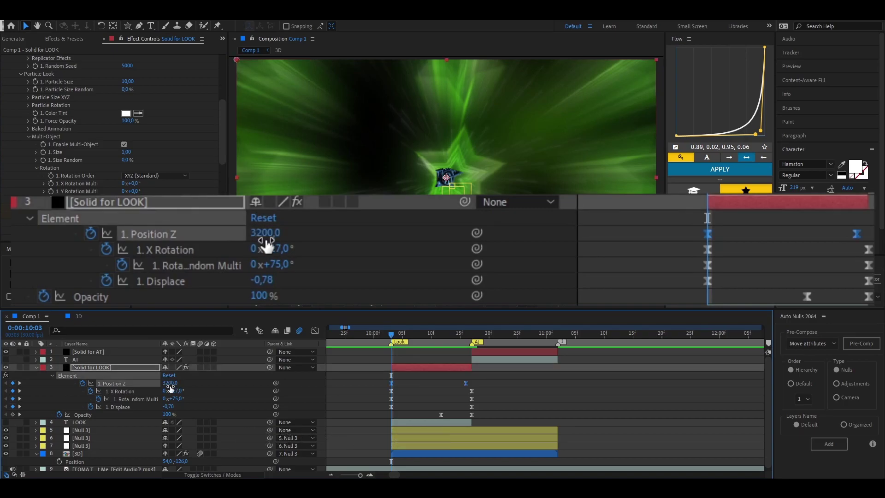
key("Return")
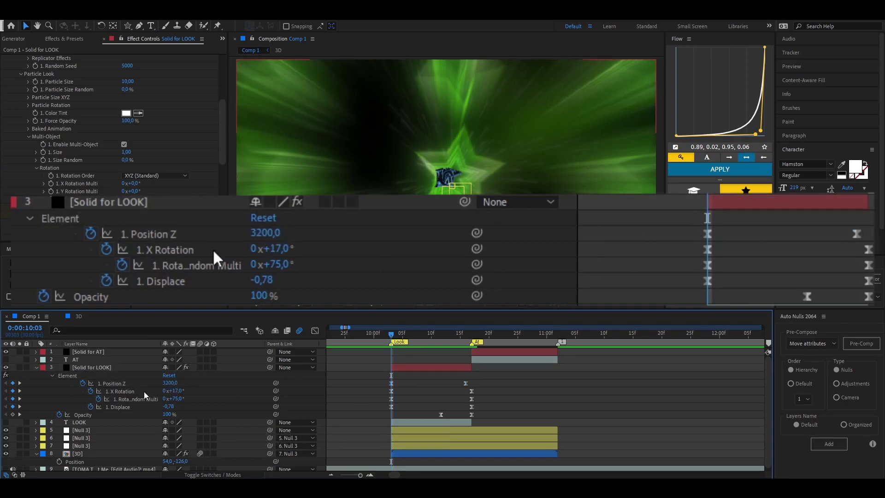
left_click(175, 390)
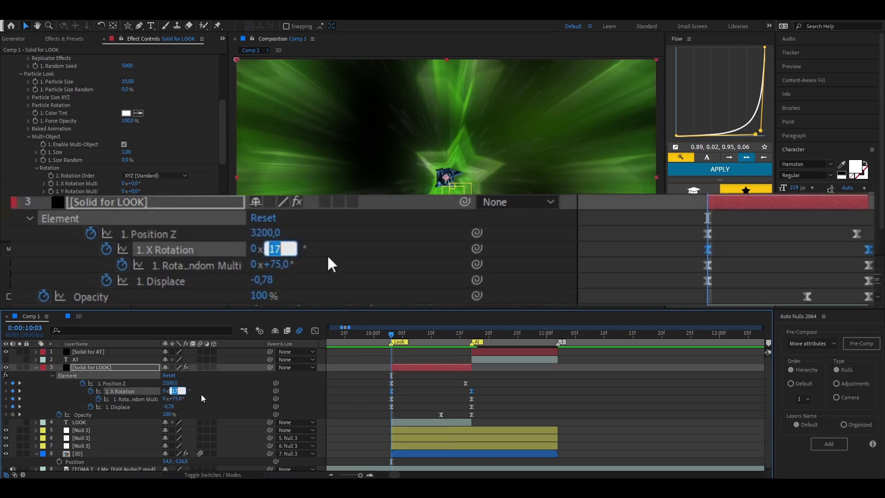
key("Return")
left_click(175, 398)
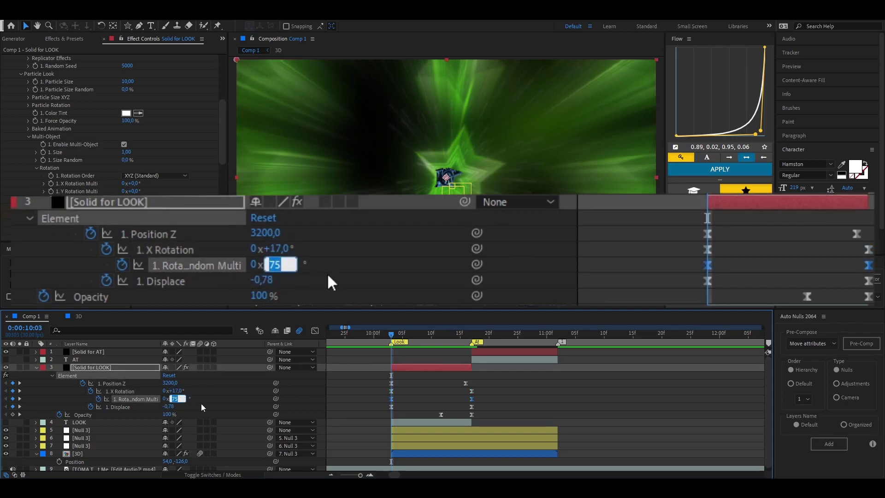
key("Return")
left_click(156, 408)
left_click(171, 407)
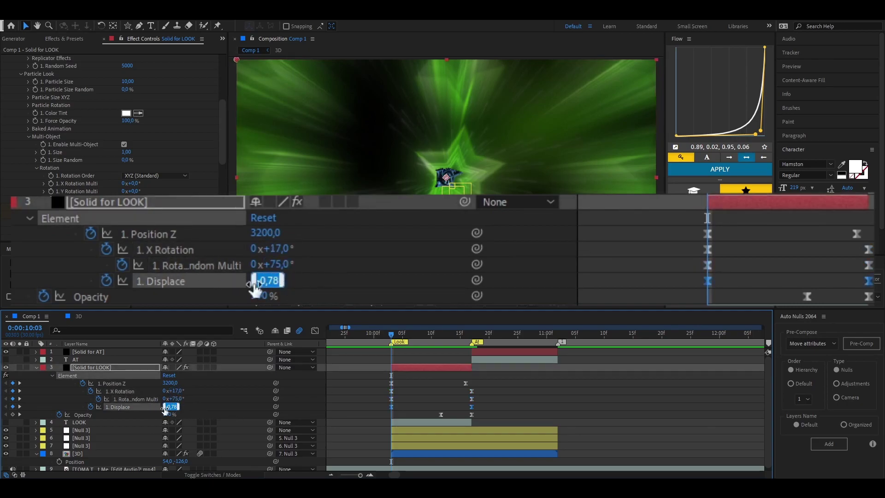
left_click(257, 415)
At 10:16 set the Position Z value to -2066,4.
left_click(465, 334)
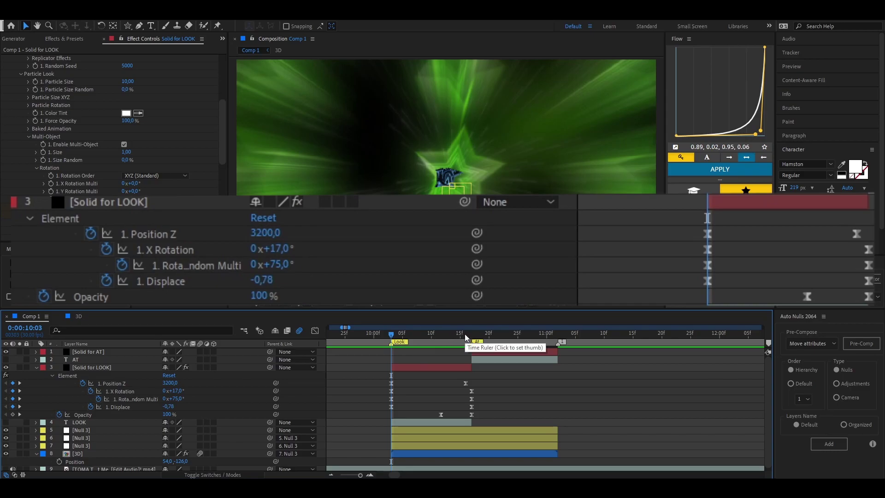
left_click(129, 383)
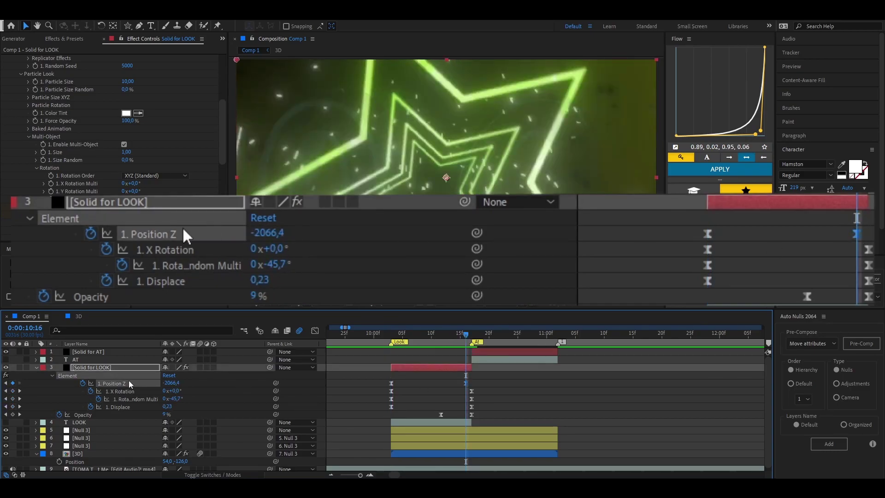
left_click(167, 383)
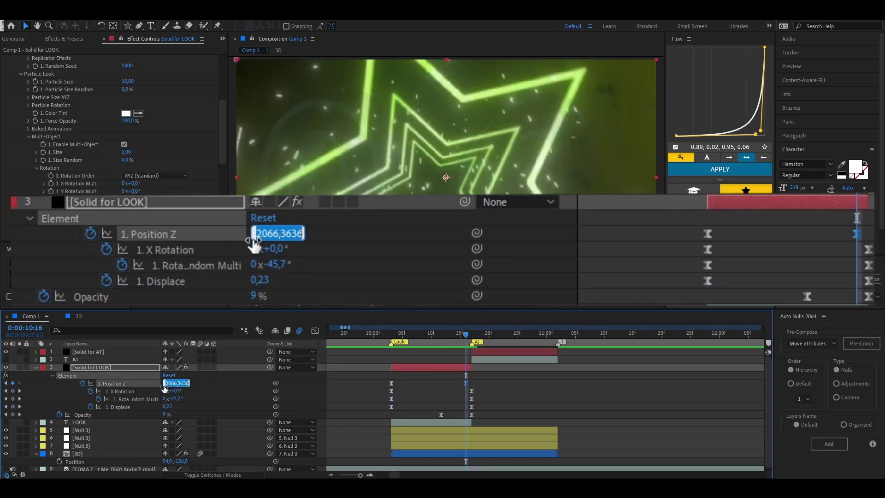
key("Return")
Check the keyframes at 10:17, scrub the fly-in to 10:09, and collapse the LOOK solid's properties.
left_click(471, 334)
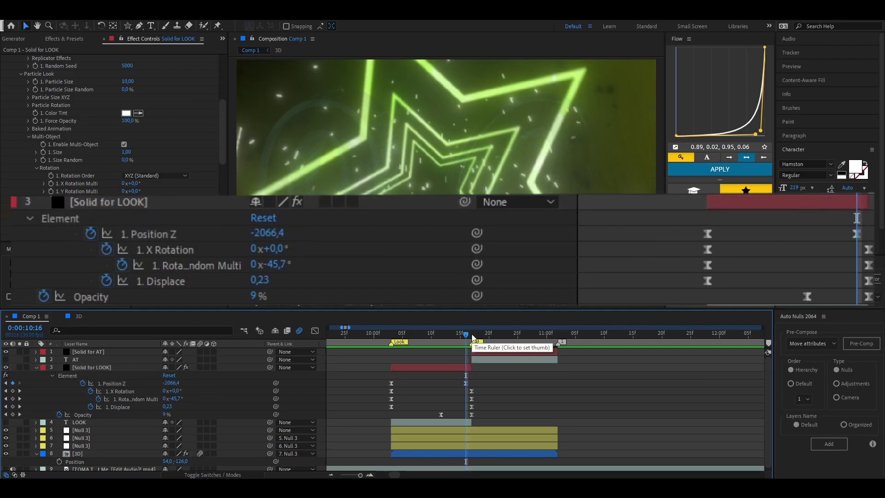
left_click(471, 391)
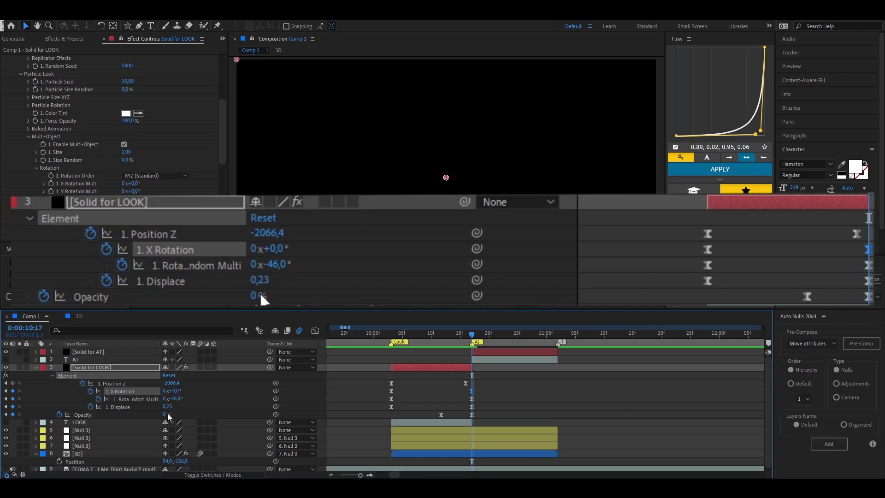
left_click(433, 413)
left_click(449, 335)
left_click_drag(451, 341, 399, 337)
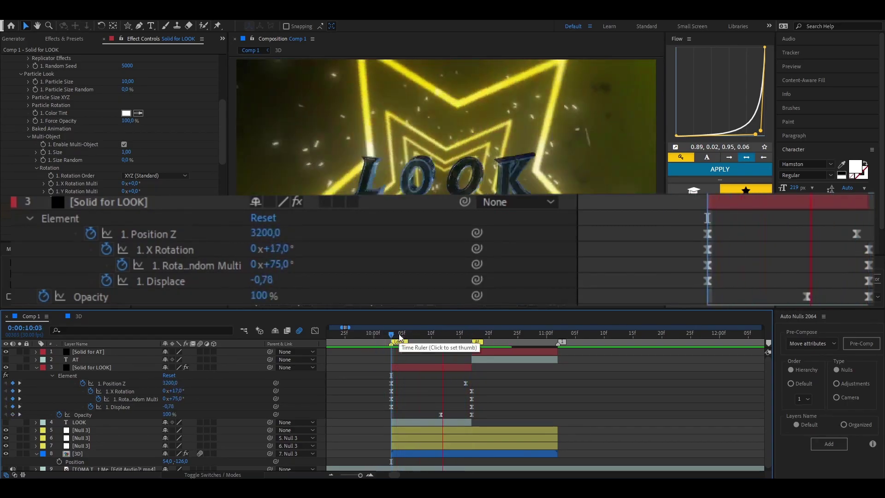
left_click_drag(399, 337, 426, 336)
left_click(200, 368)
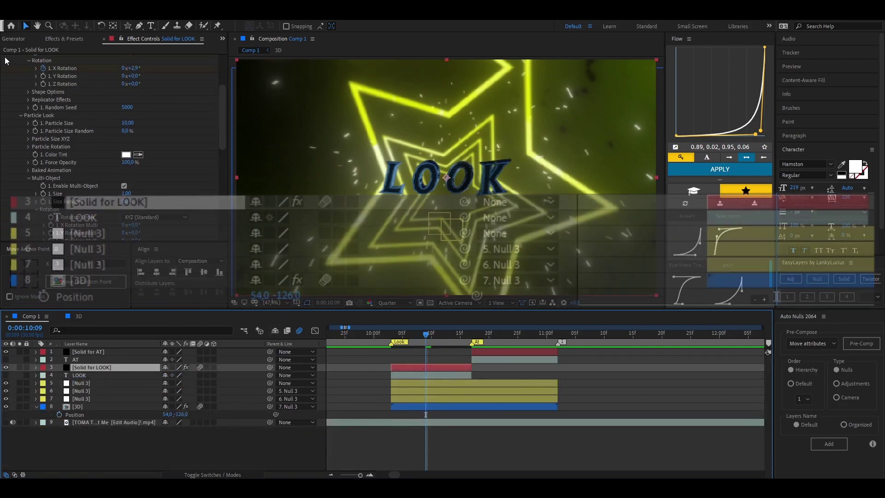
Duplicate the LOOK solid layer with Ctrl+D.
scroll(9, 62, "up", 2)
left_click(5, 58)
left_click(433, 365)
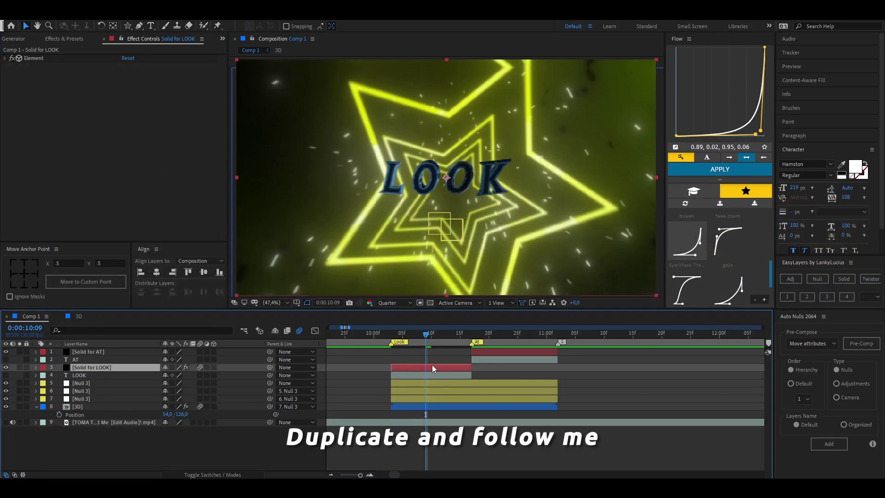
key("ctrl+d")
left_click(5, 58)
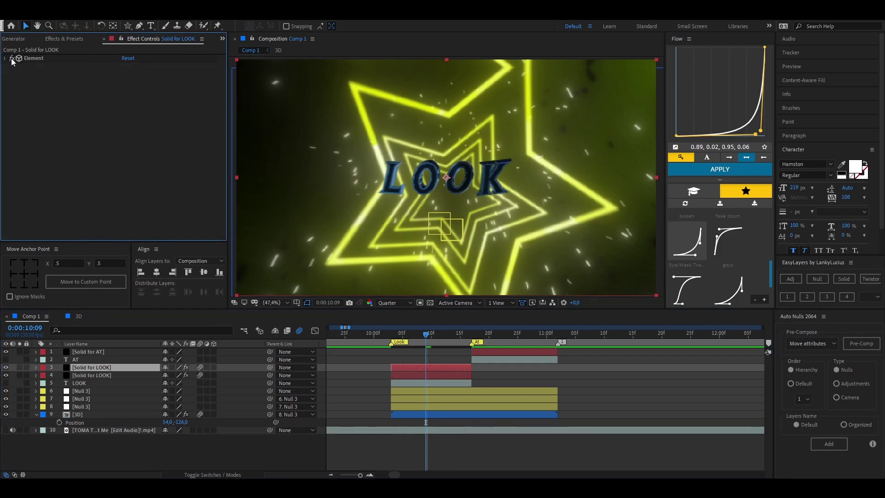
Apply the Element 3d (5) preset to the duplicate and check its keyframed properties.
left_click(56, 39)
left_click(392, 336)
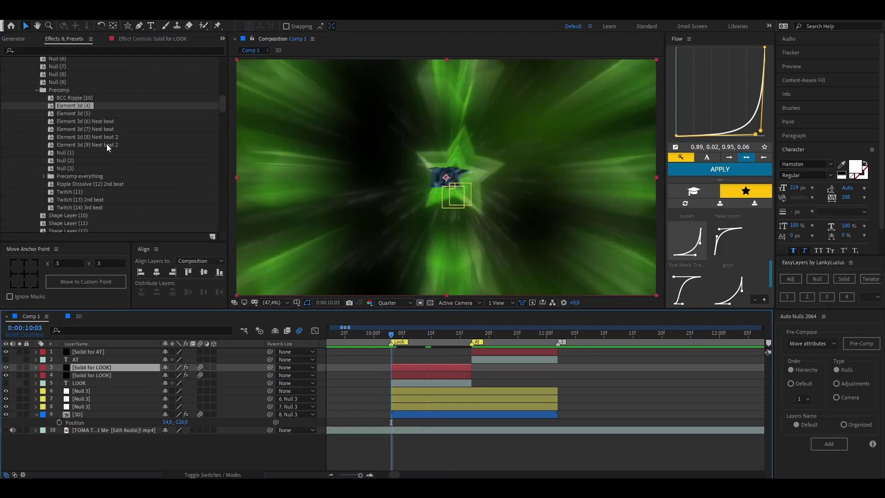
left_click(81, 114)
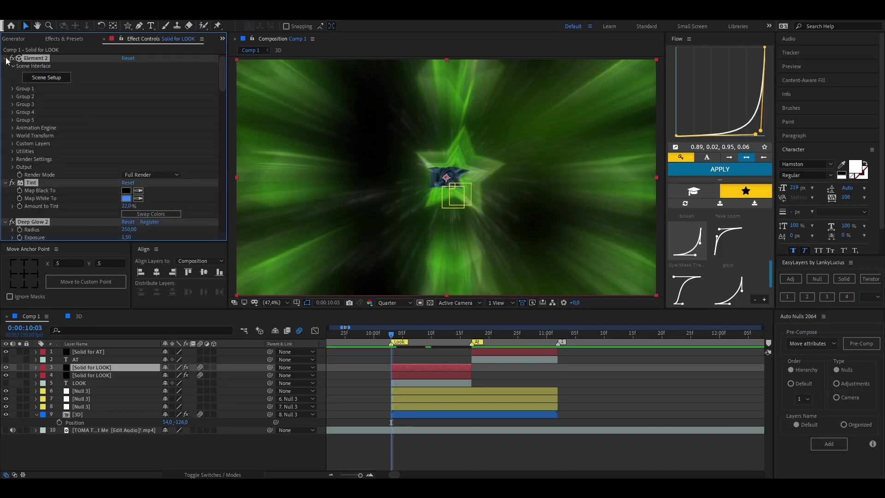
left_click(6, 59)
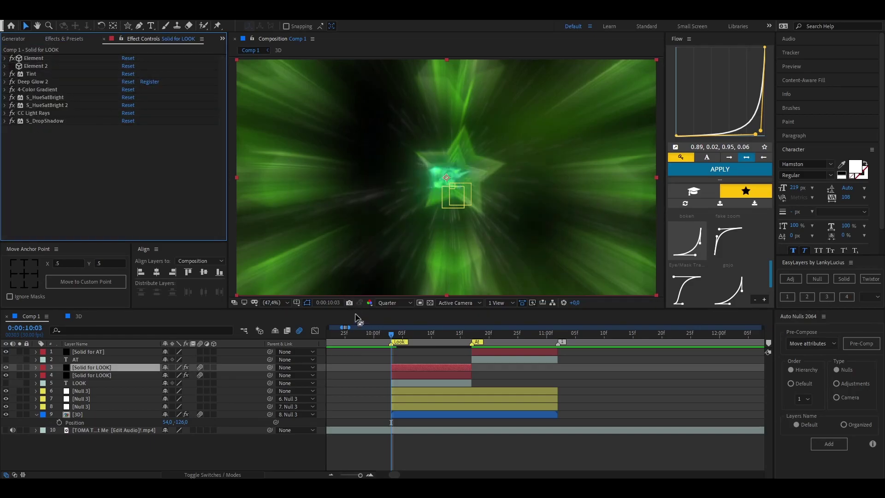
key("u")
scroll(401, 373, "down", 3)
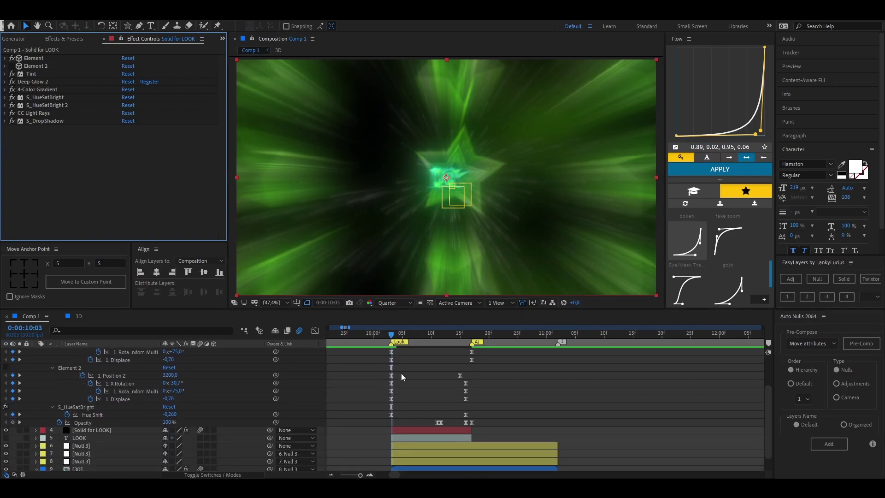
scroll(405, 376, "up", 2)
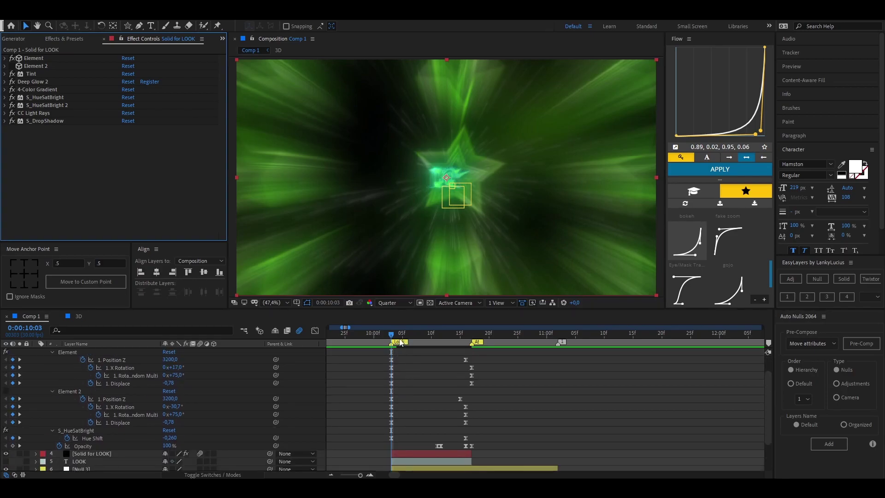
key("u")
At 10:11, render at full resolution and toggle Tint and Deep Glow to compare the green LOOK.
mouse_move(400, 339)
left_mouse_down()
mouse_move(442, 338)
mouse_move(431, 339)
left_mouse_up()
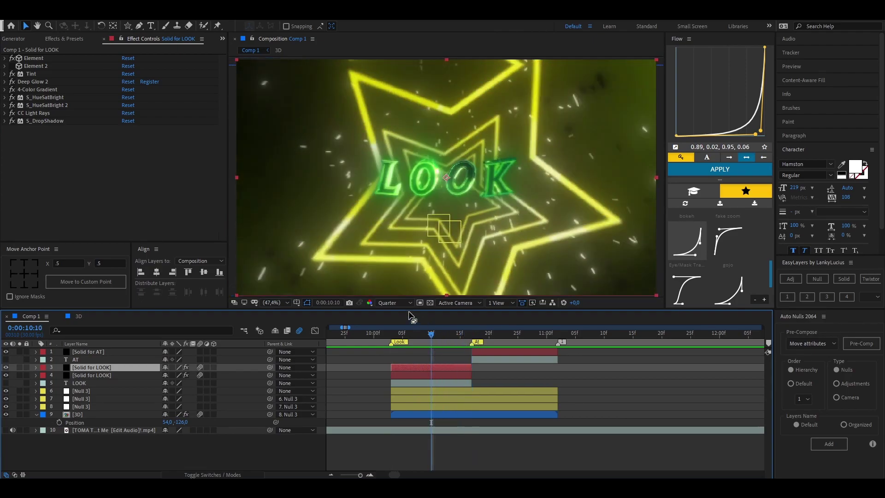
key("ctrl+j")
left_click(9, 91)
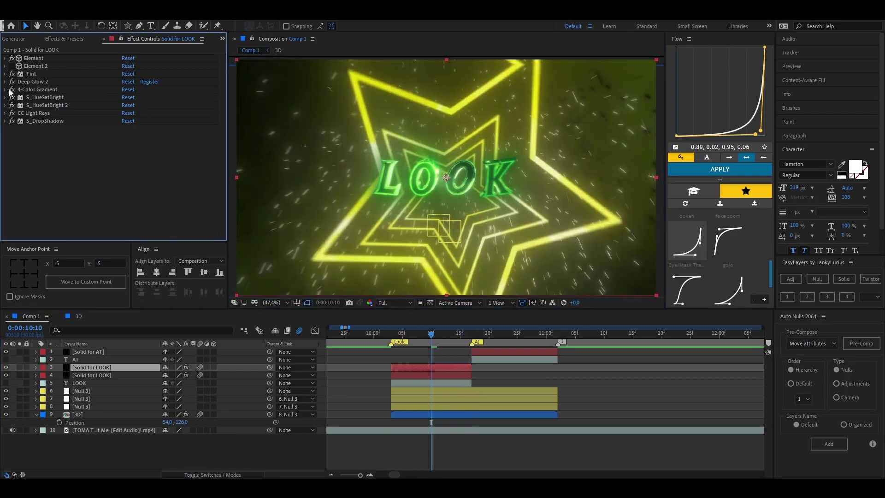
left_click(12, 74)
left_click(12, 81)
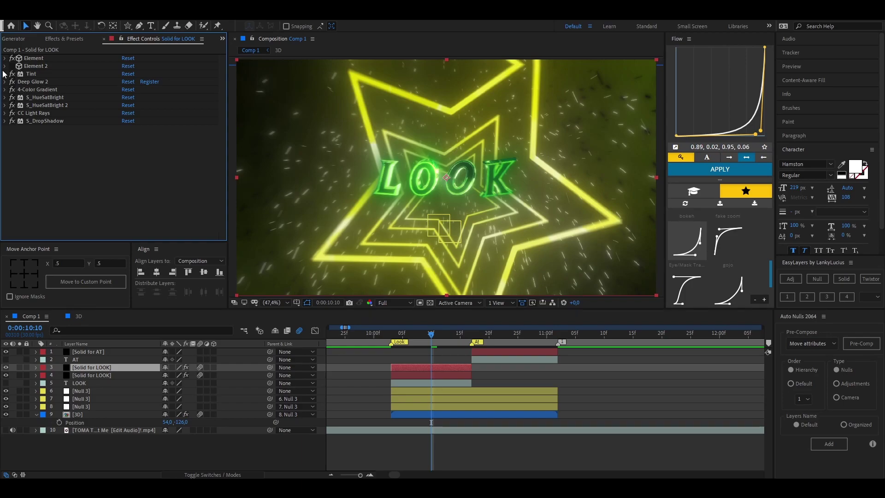
Raise the LOOK solid's 4-Color Gradient opacity to 100%.
left_click(4, 74)
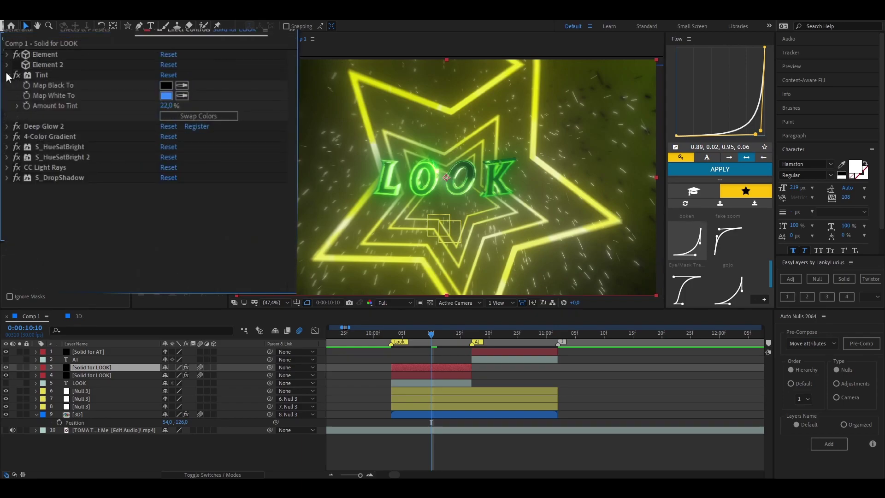
left_click(6, 75)
left_click(7, 86)
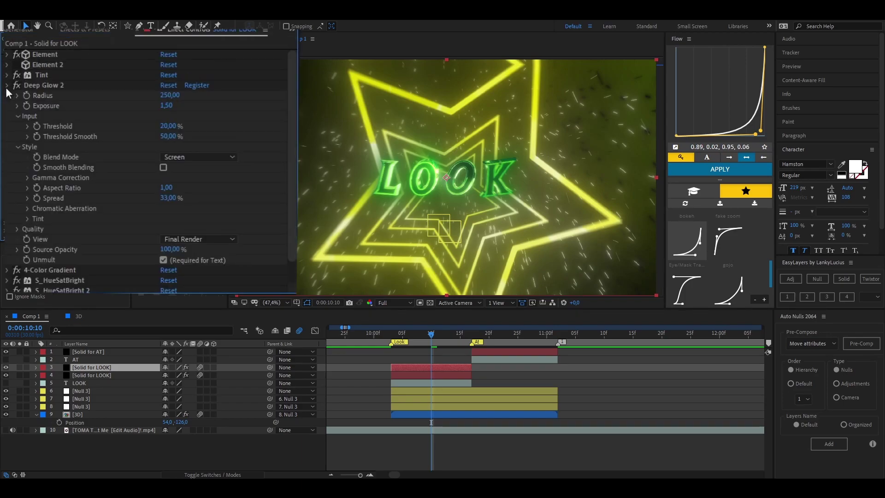
left_click(6, 85)
left_click(7, 95)
left_click(6, 95)
left_click(6, 96)
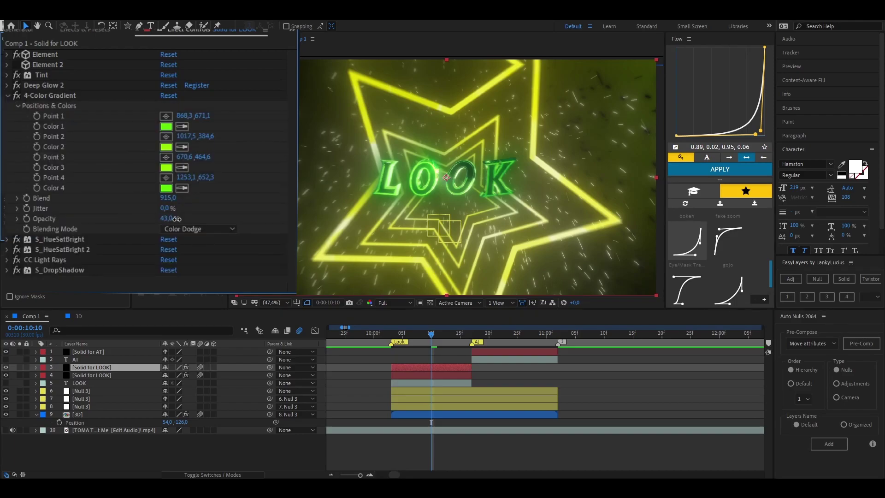
left_click(50, 95)
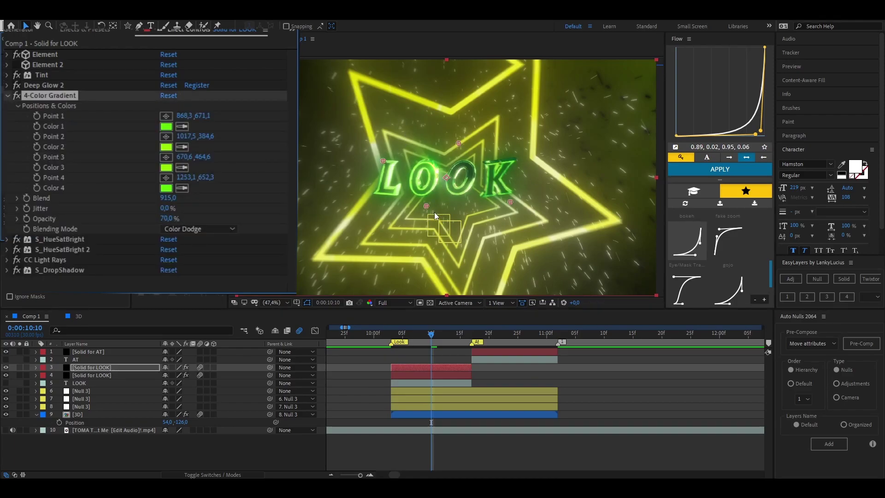
left_click_drag(170, 219, 194, 219)
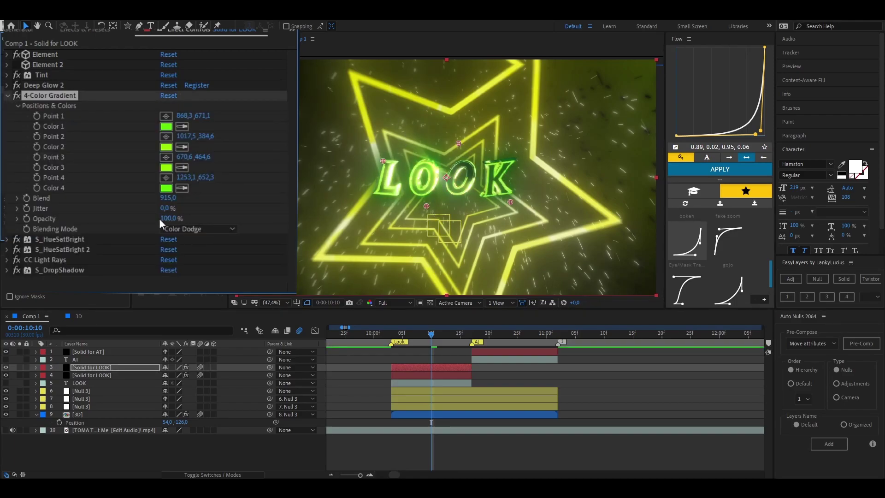
left_click(7, 95)
Turn on S_HueSatBright 2 and compare the LOOK text with it off and on.
left_click(6, 106)
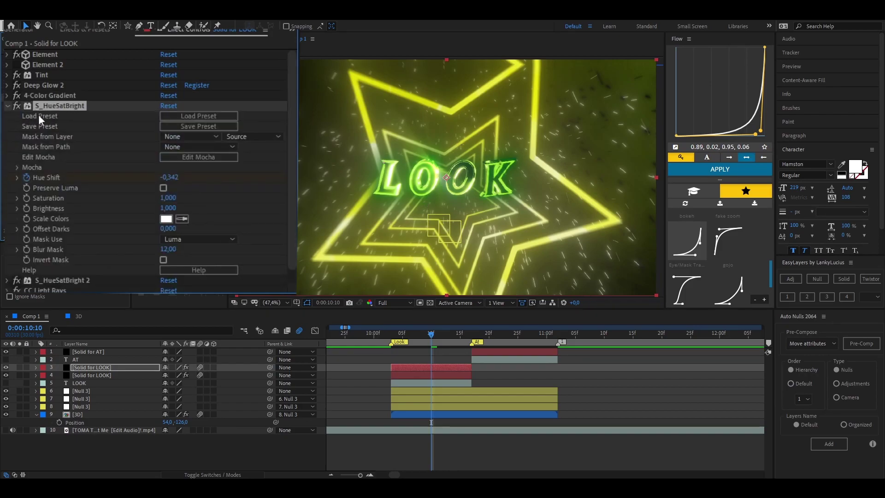
key("u")
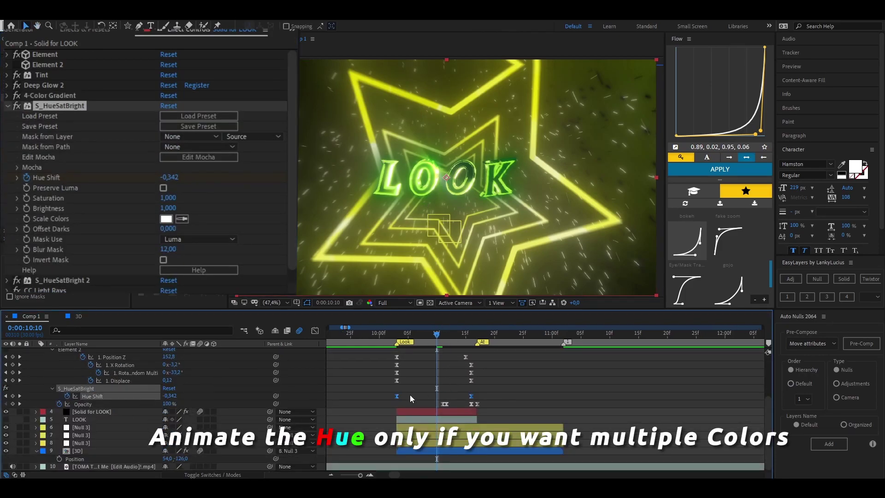
mouse_move(436, 334)
left_mouse_down()
mouse_move(416, 349)
mouse_move(397, 349)
mouse_move(437, 346)
left_mouse_up()
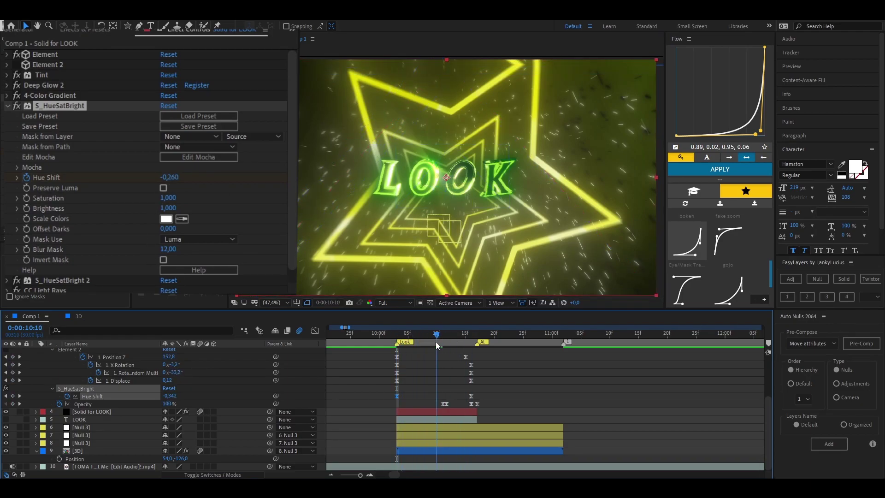
left_click(7, 106)
left_click(7, 116)
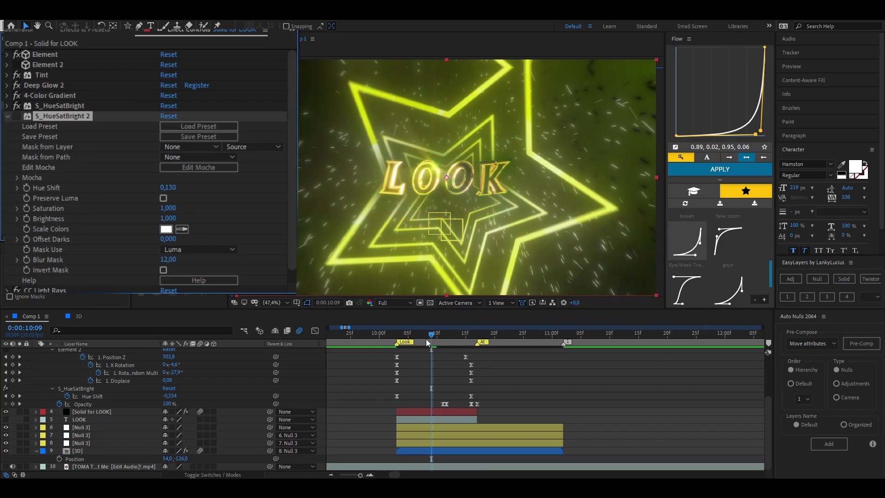
left_click_drag(428, 342, 443, 340)
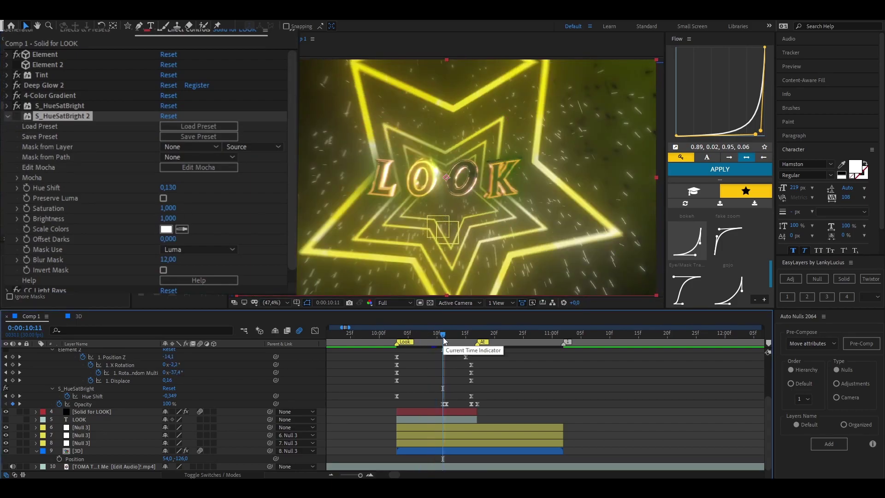
left_click(18, 117)
left_click(18, 117)
left_click(17, 116)
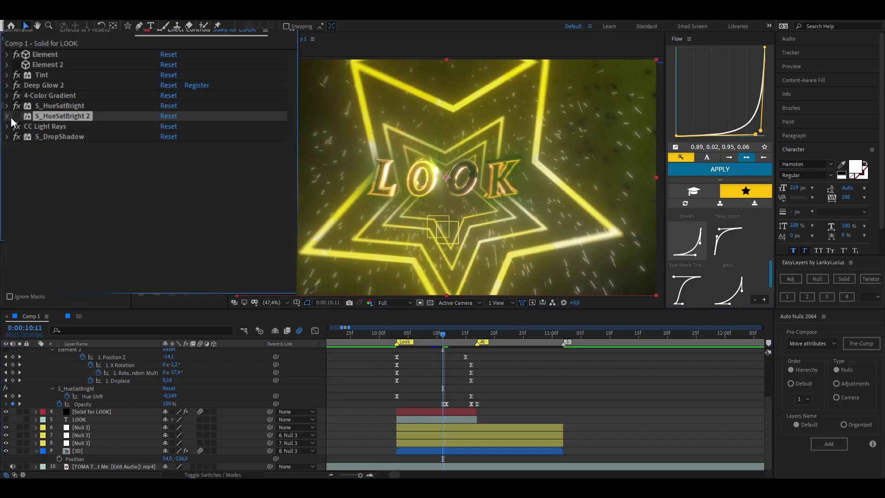
Set the S_HueSatBright 2 hue shift to 0,020.
left_click_drag(153, 189, 162, 191)
left_click(162, 208)
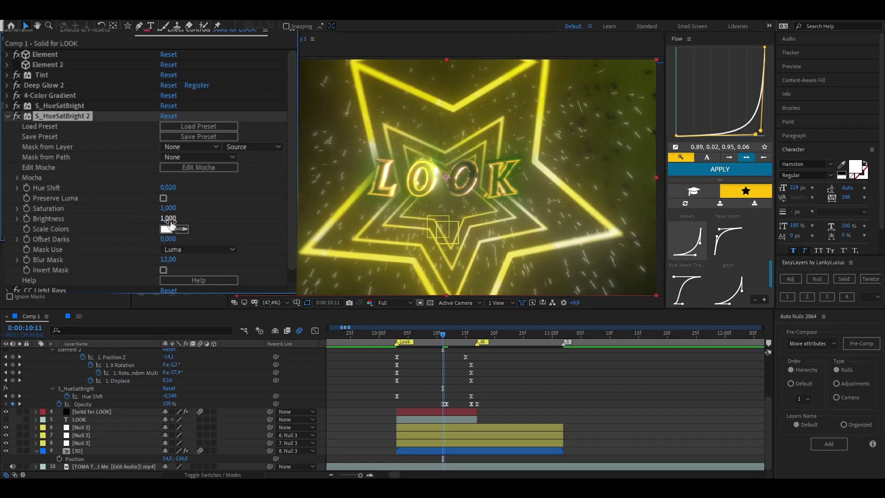
left_click(7, 117)
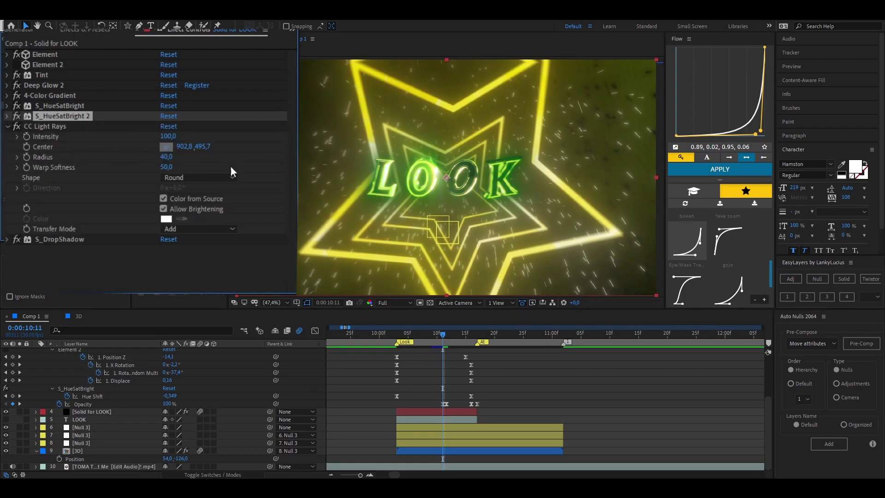
left_click(7, 127)
left_click(7, 137)
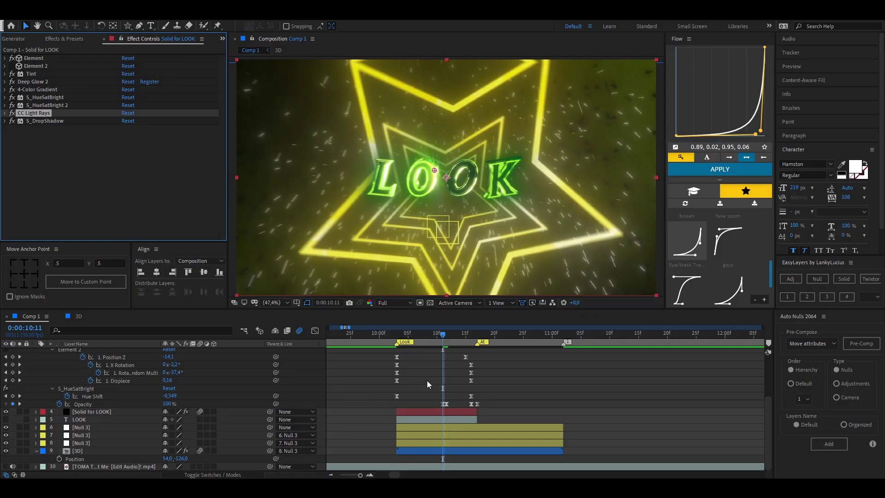
scroll(427, 379, "up", 3)
Duplicate both Solid for LOOK layers and place the copies on top at the AT marker.
key("u")
left_click(398, 336)
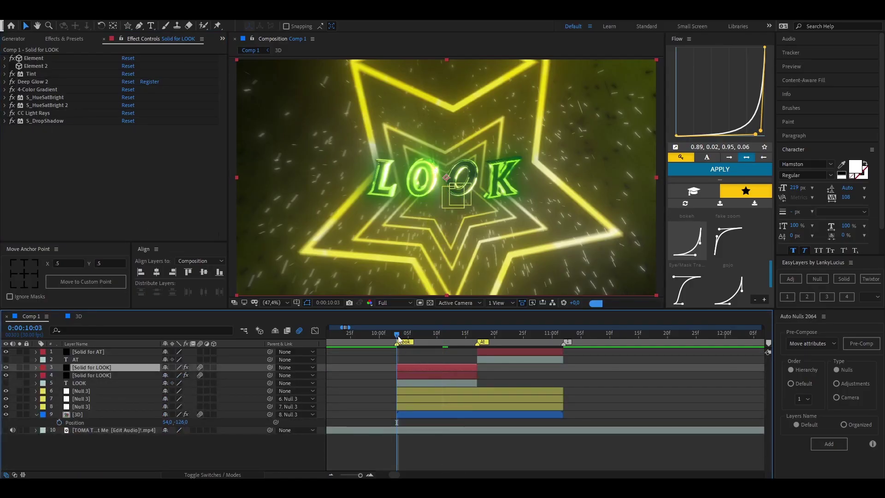
left_click_drag(398, 337, 441, 339)
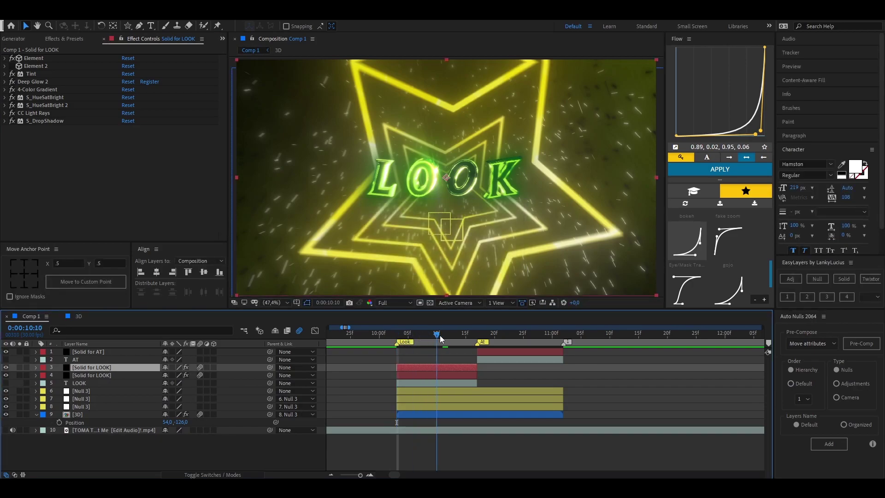
left_click(457, 374, "ctrl")
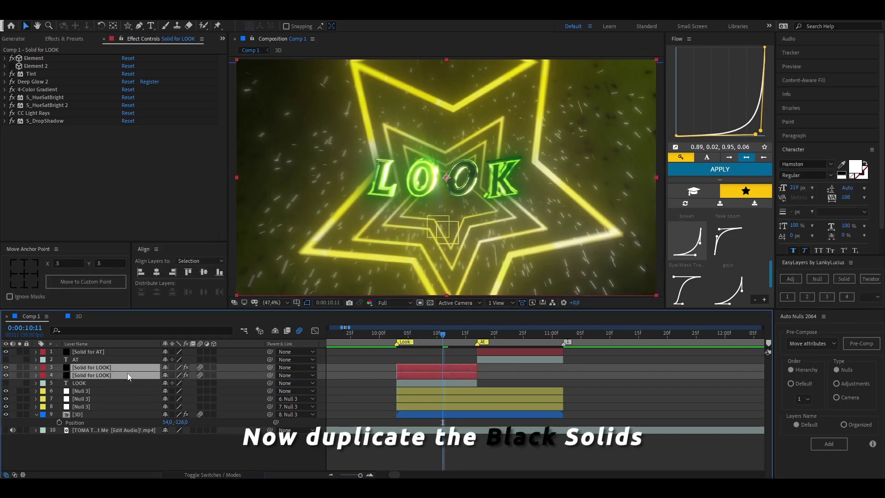
key("ctrl+d")
left_click_drag(116, 368, 113, 350)
left_click_drag(405, 359, 489, 358)
left_click(490, 367)
Delete the Solid for AT layer and select the two duplicated solids.
left_click(513, 336)
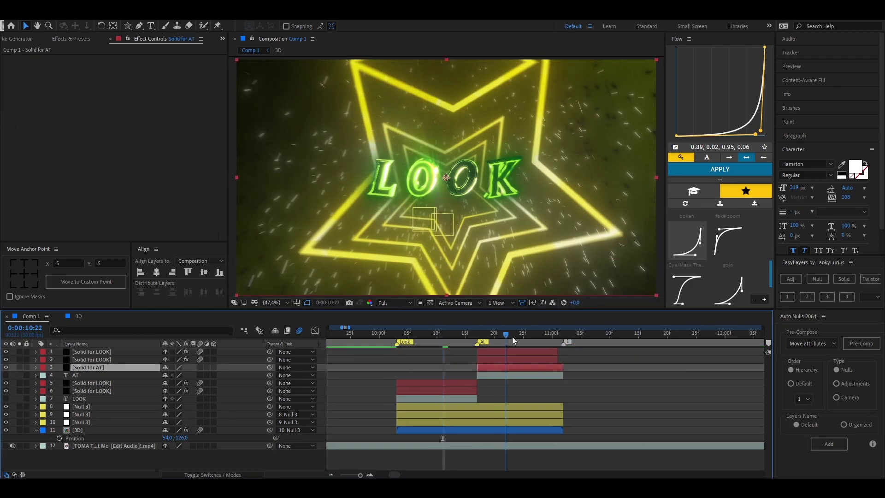
key("Delete")
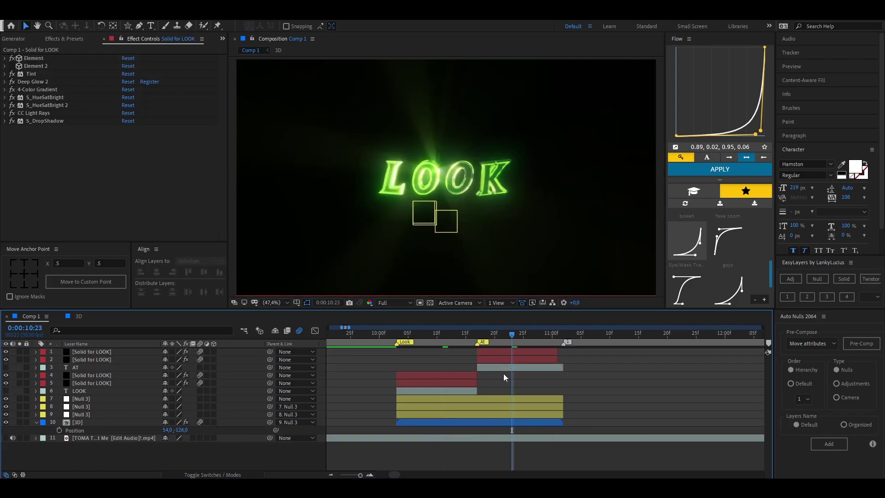
left_click(512, 353)
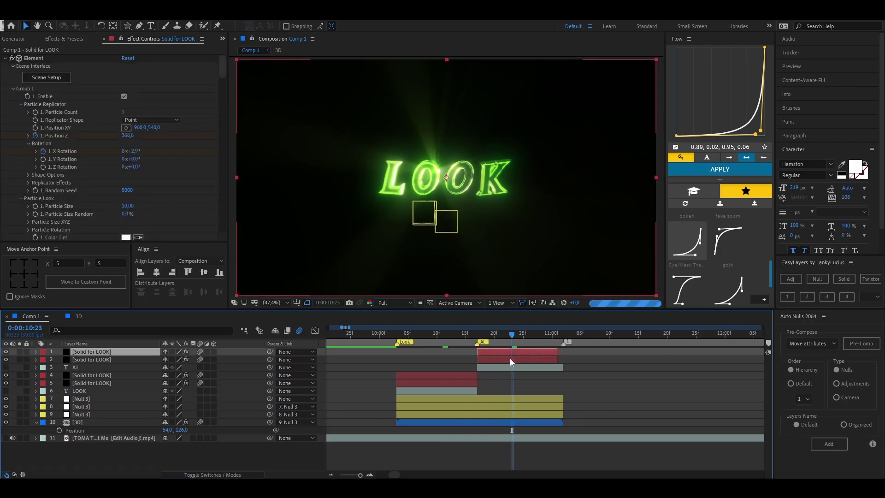
left_click(510, 359, "shift")
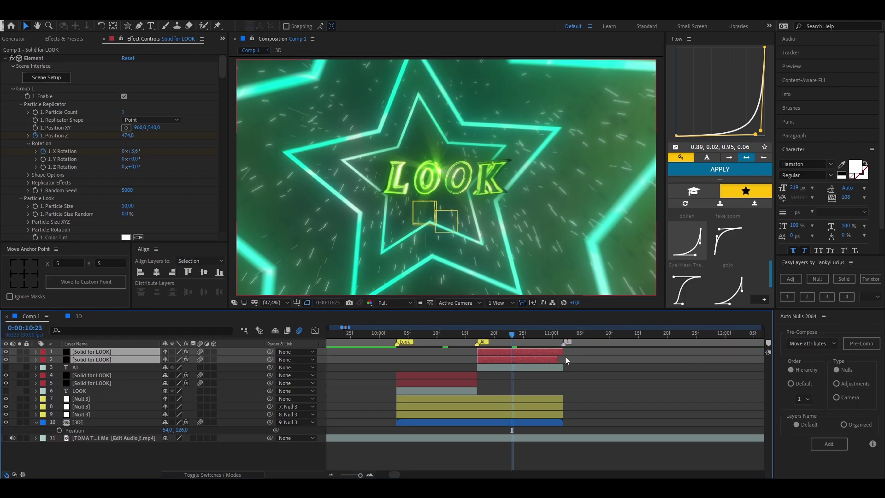
Shift the top duplicate's end keyframes slightly earlier.
key("u")
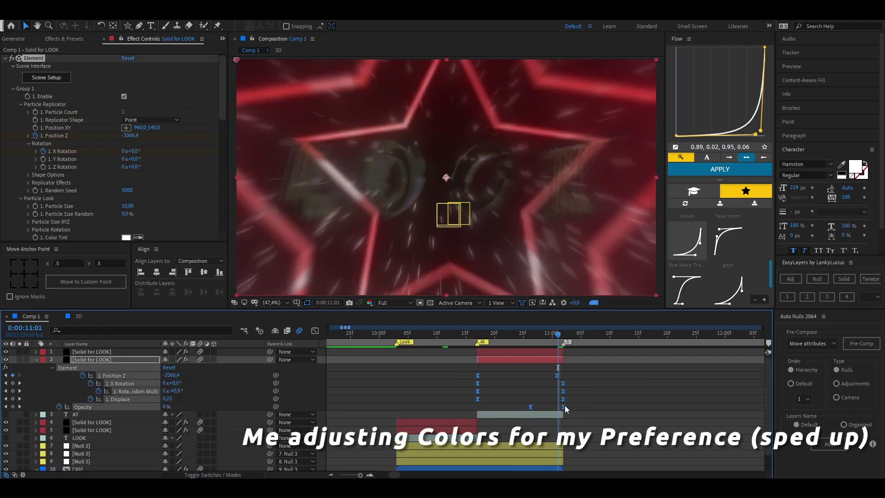
left_click(552, 350)
key("u")
left_click_drag(596, 363, 474, 398)
left_click_drag(570, 391, 566, 389)
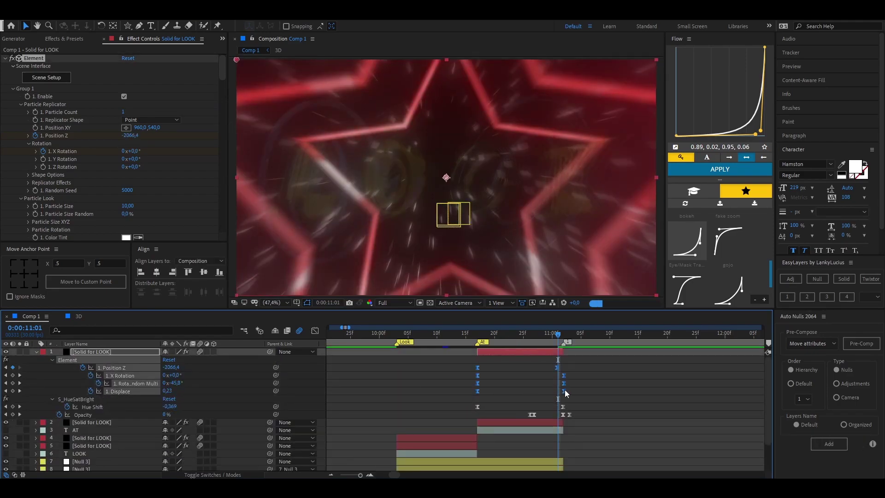
mouse_move(527, 334)
left_mouse_down()
mouse_move(569, 338)
mouse_move(535, 338)
left_mouse_up()
key("u")
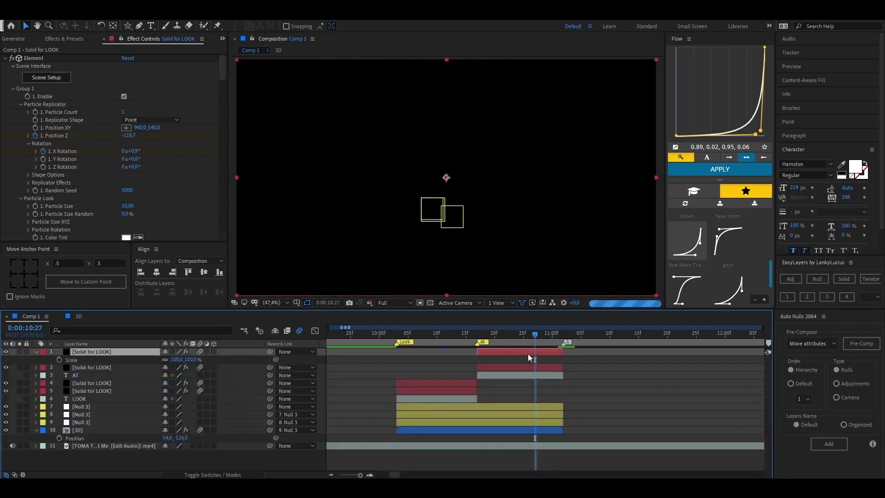
Keyframe the S_HueSatBright 2 hue shift from 0,350 at 10:27 down to -0,100 near 11:01.
scroll(110, 161, "up", 1)
left_click_drag(129, 155, 129, 158)
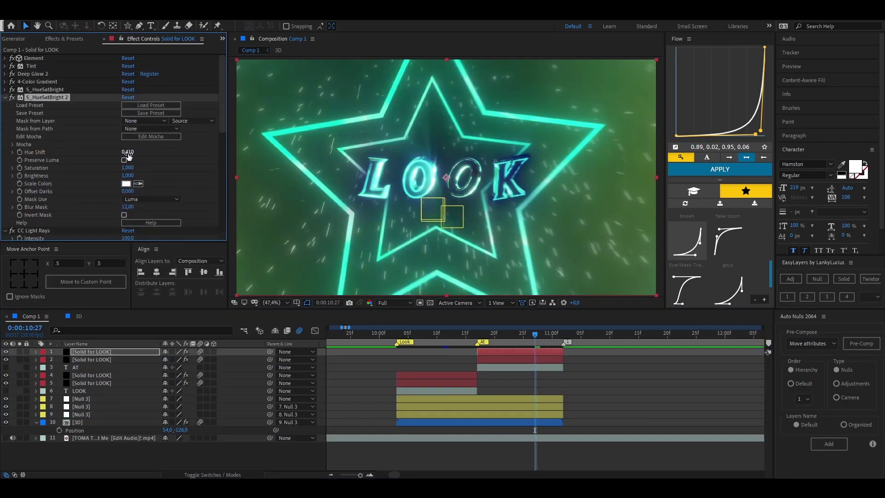
left_click(505, 333)
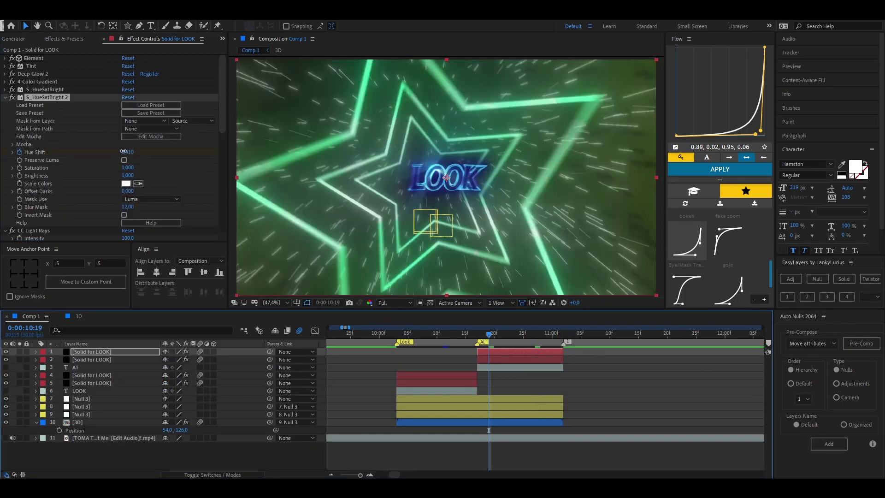
left_click(518, 340)
key("u")
left_click(534, 339)
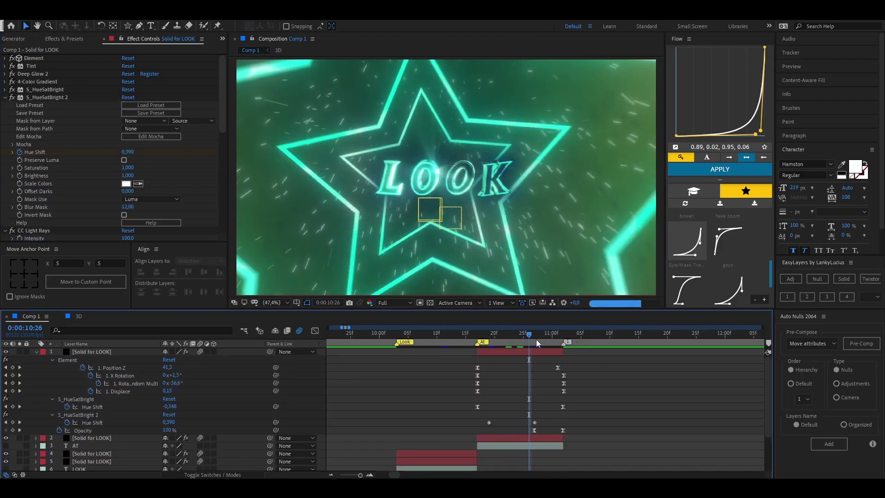
left_click(562, 339)
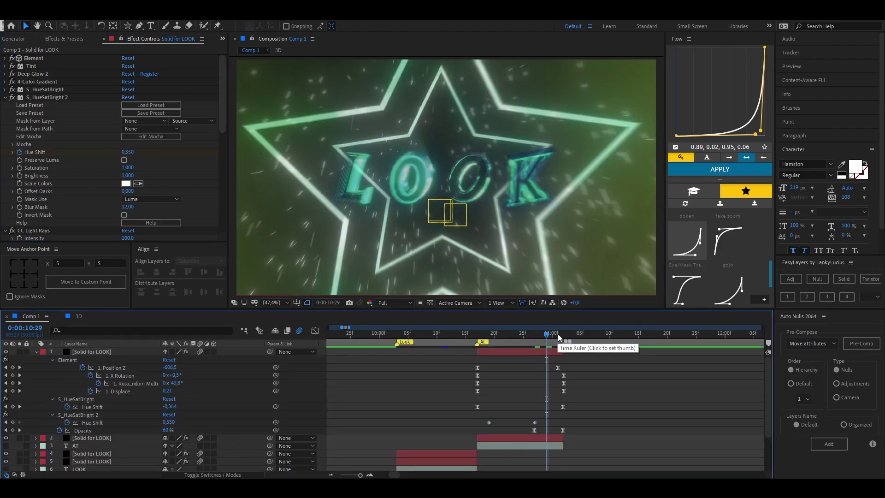
left_click_drag(562, 339, 555, 338)
left_click_drag(127, 152, 138, 152)
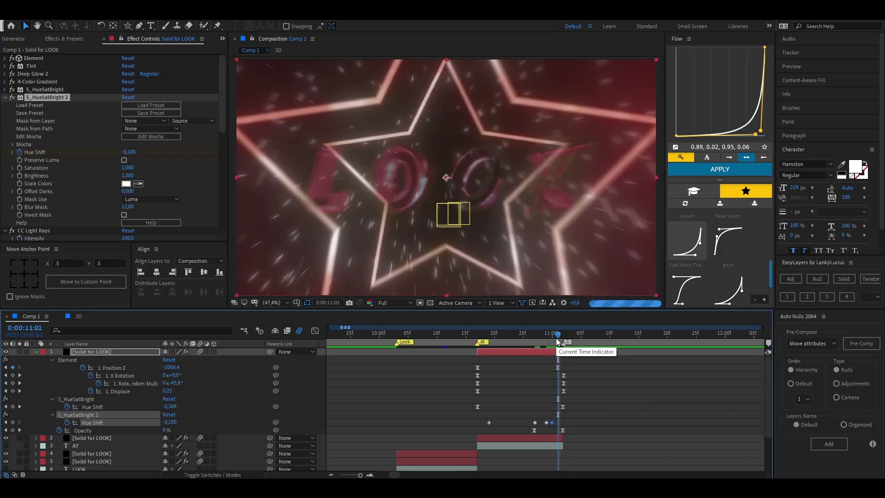
left_click_drag(552, 341, 541, 341)
key("u")
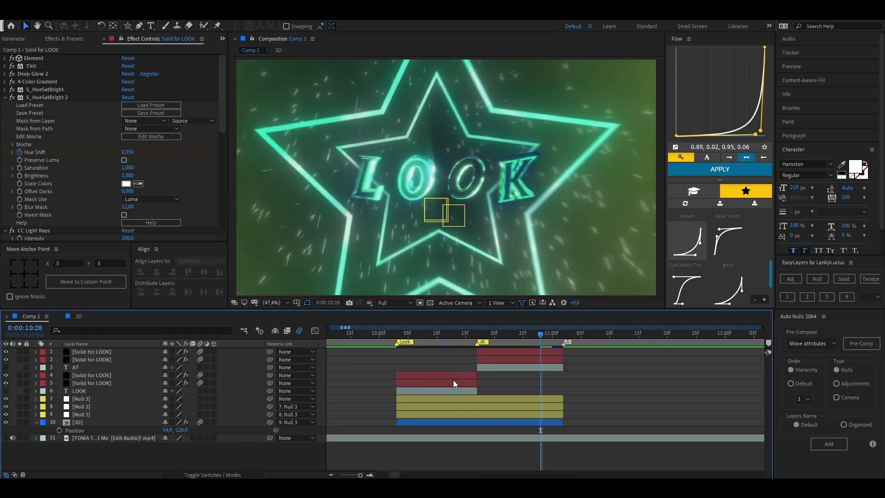
left_click(454, 391)
Pre-compose layers 1–6, the LOOK text and its solids, into '3D Text'.
left_click(502, 351, "shift")
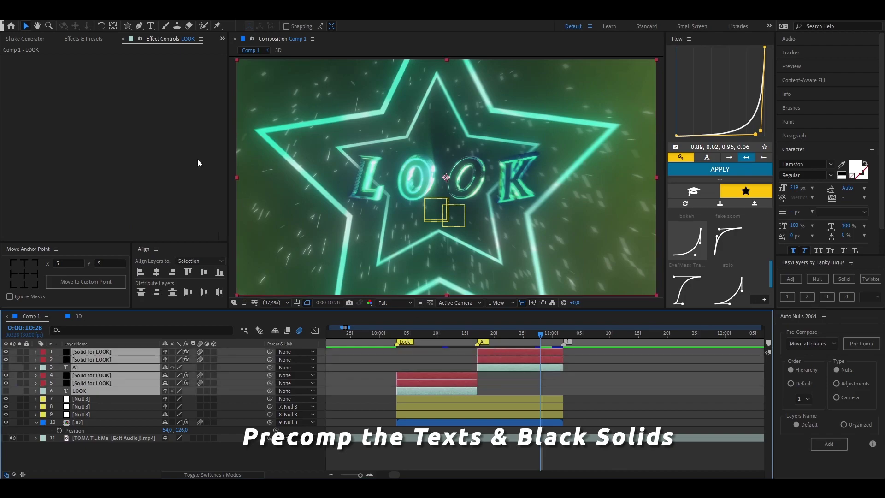
left_click(93, 39)
left_click(489, 391)
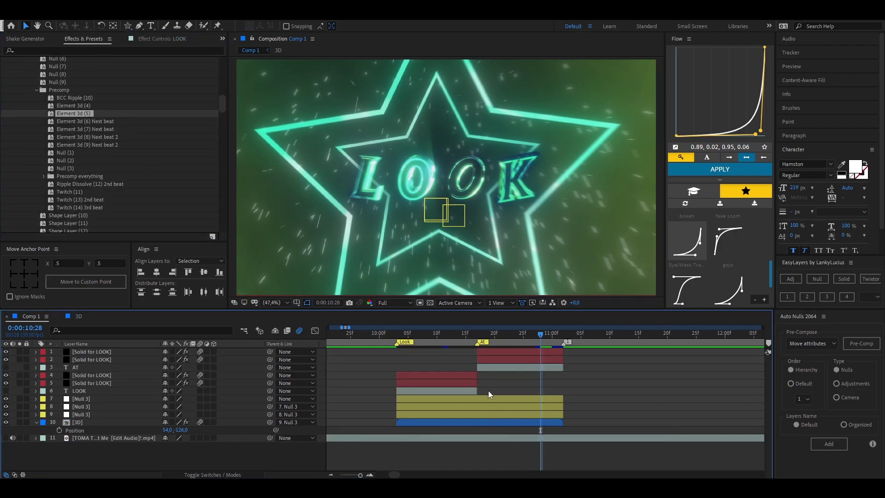
left_click(484, 352, "shift")
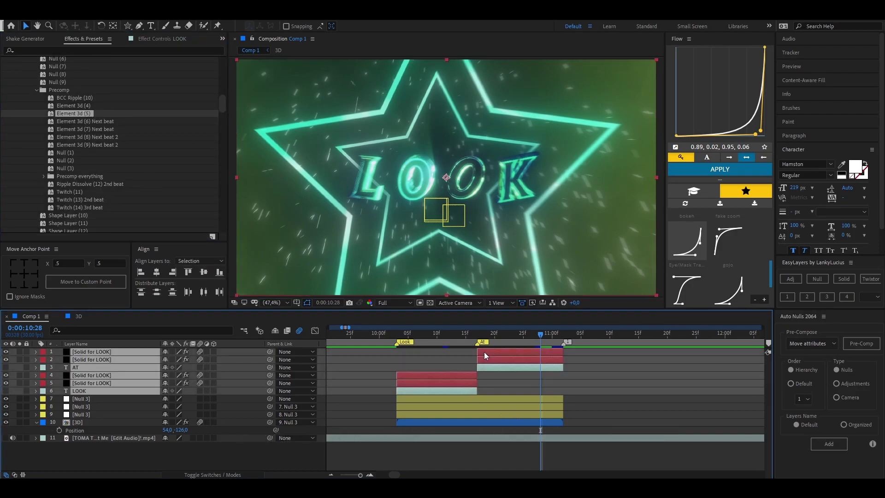
key("ctrl+shift+c")
type("3D Tex")
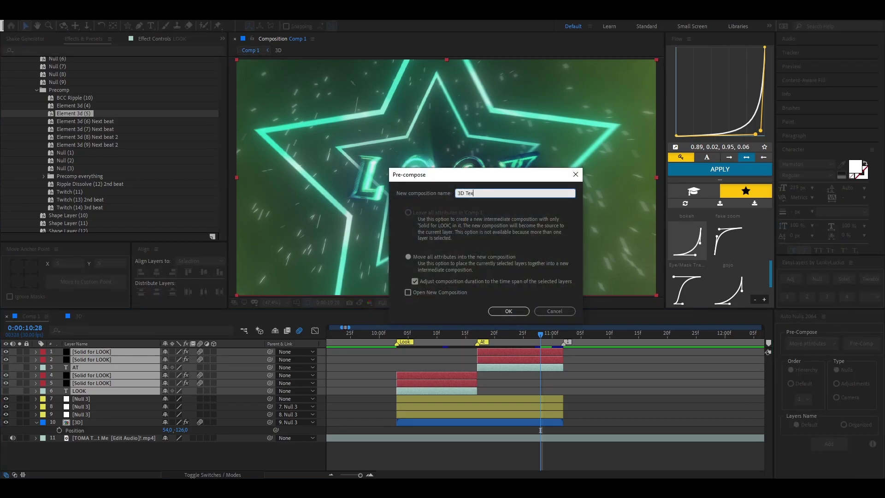
type("t")
key("Return")
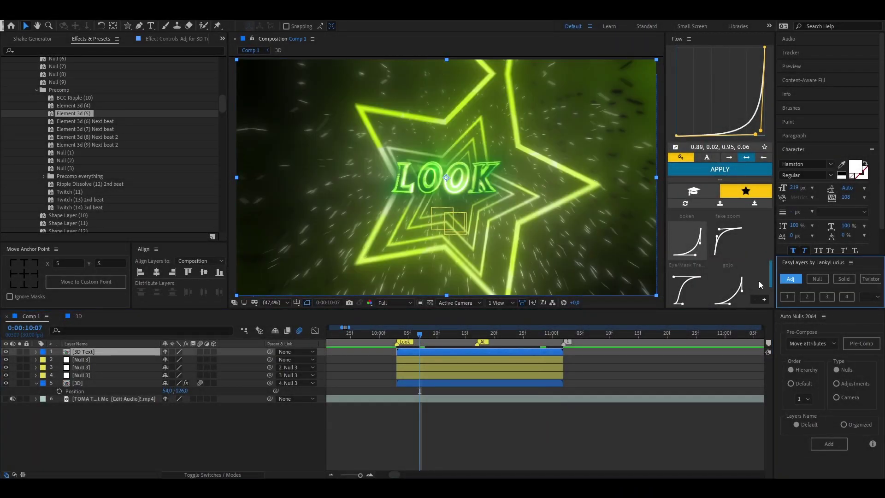
Apply BCC Ripple to the adjustment layer and check that Wave Width animates from 115 to 1000.
double_click(72, 99)
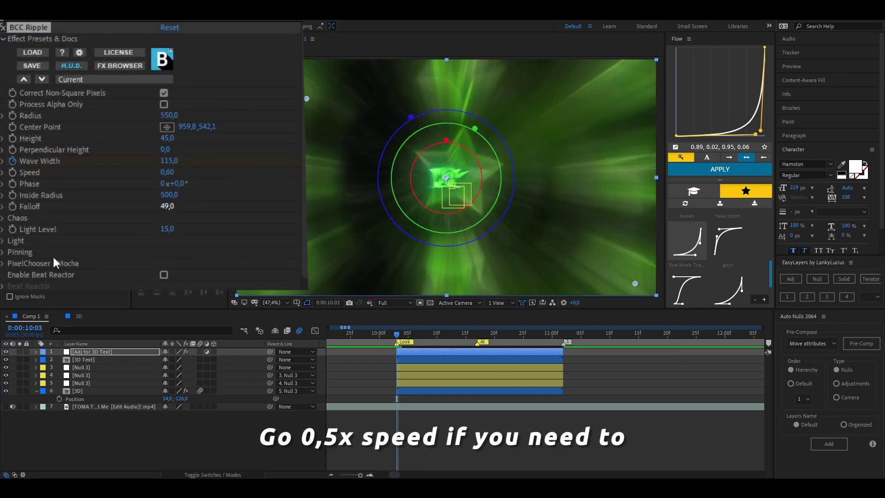
left_click(3, 241)
left_click(3, 207)
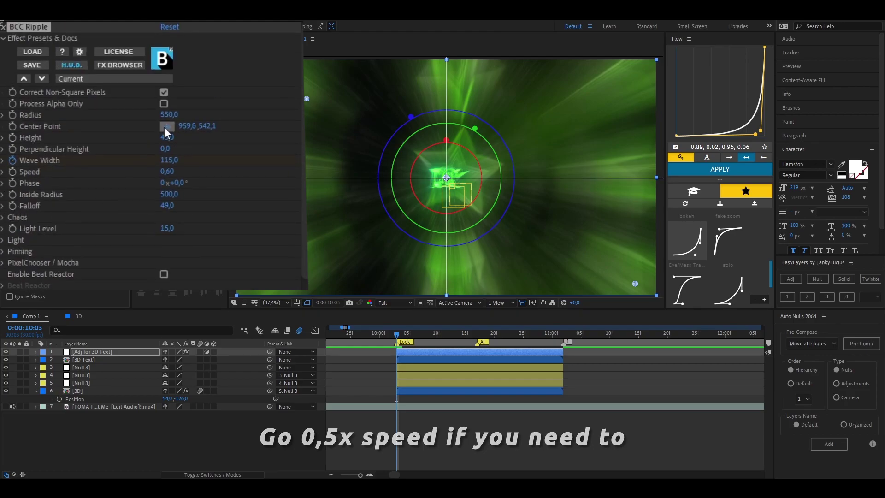
key("u")
left_click(494, 367)
key("k")
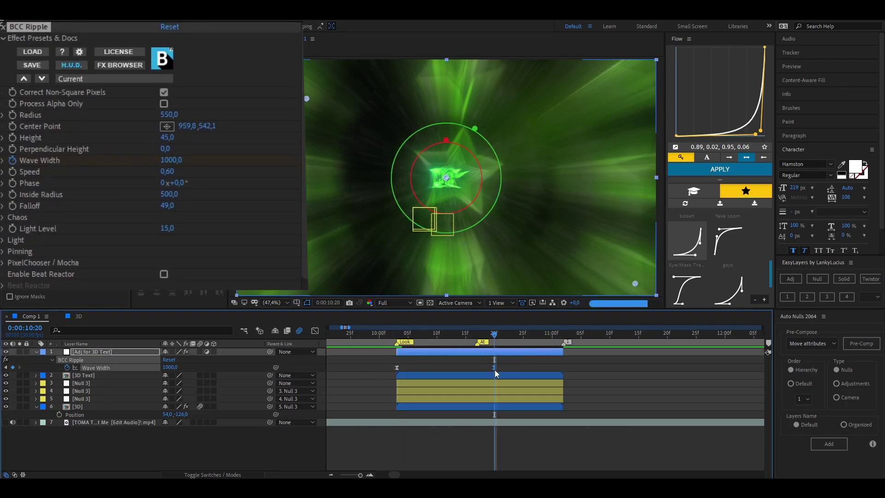
left_click(315, 331)
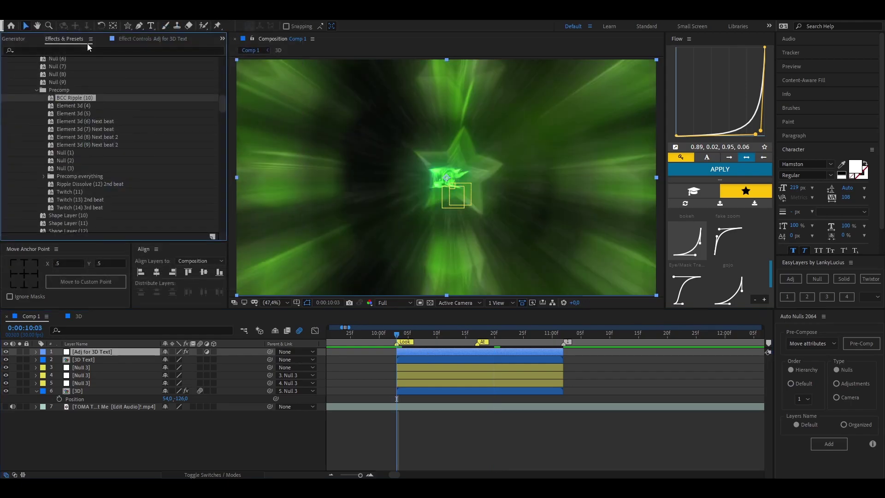
Add a new adjustment layer and apply the Twitch (11) preset.
left_click(790, 279)
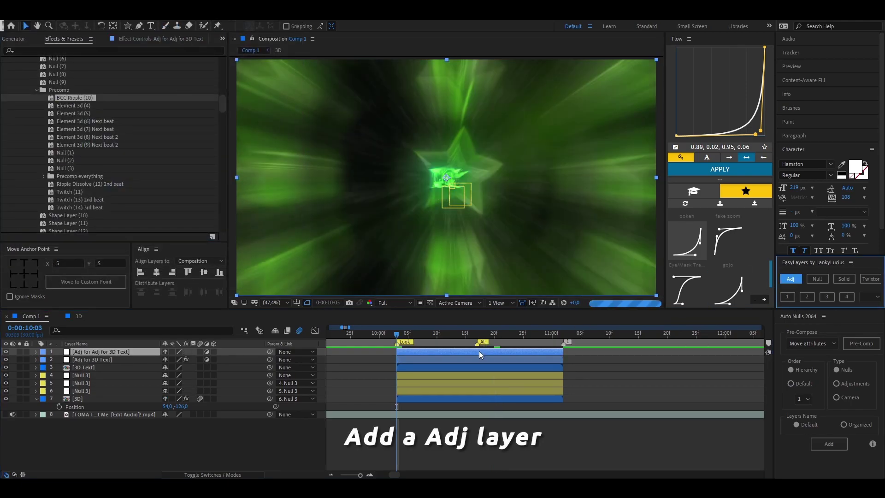
left_click(65, 192)
double_click(65, 192)
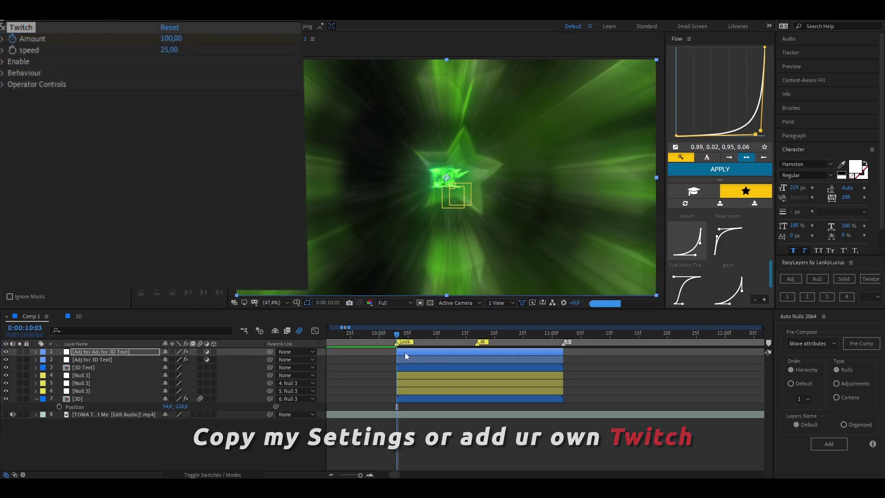
key("u")
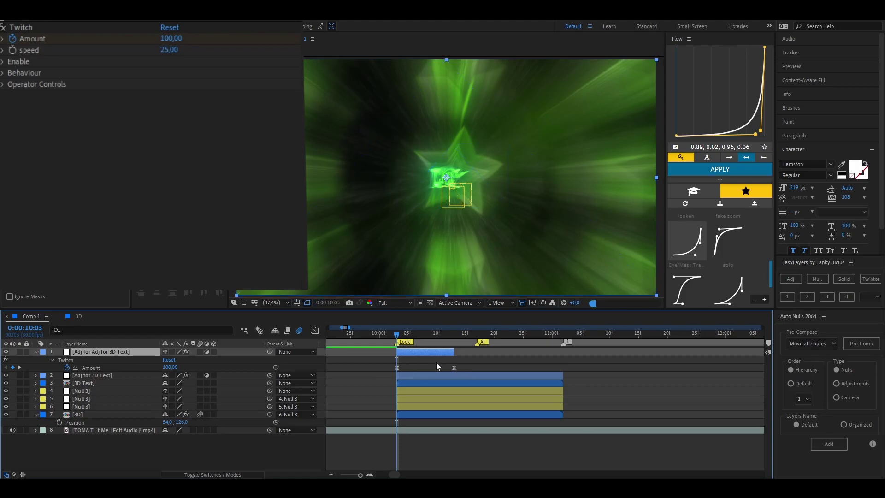
Inspect the Twitch Amount curve easing from 100 to 0 in the Graph Editor.
left_click(396, 367)
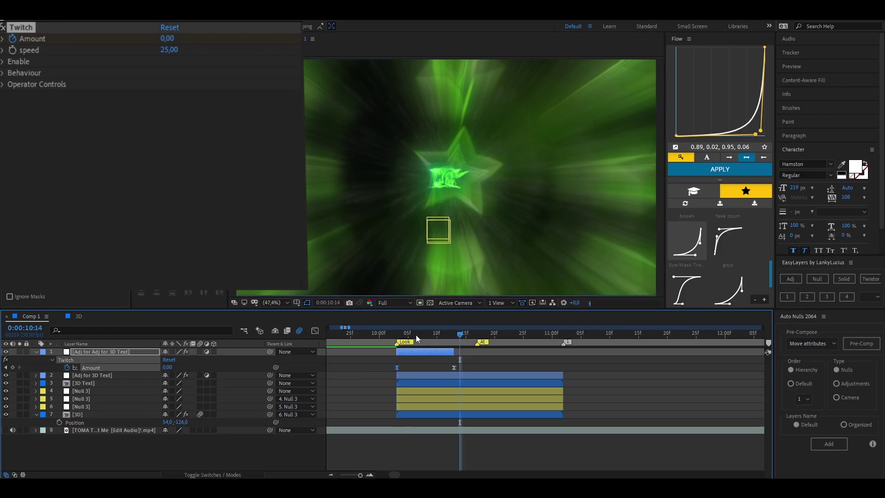
left_click(400, 336)
left_click(315, 330)
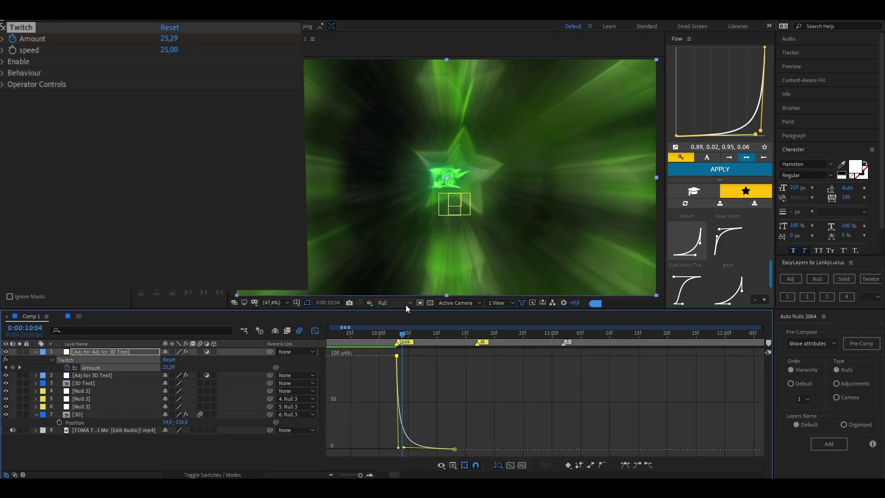
left_click(394, 355)
left_click_drag(407, 363, 381, 433)
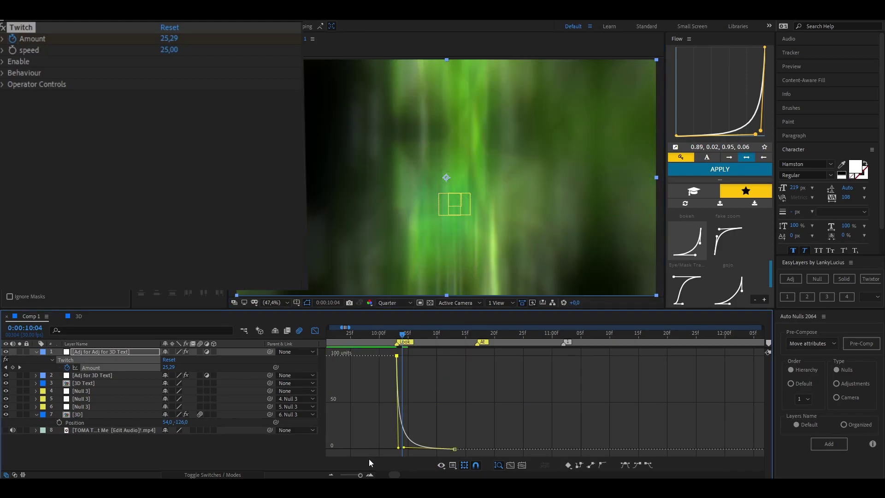
left_click(370, 475)
left_click(333, 476)
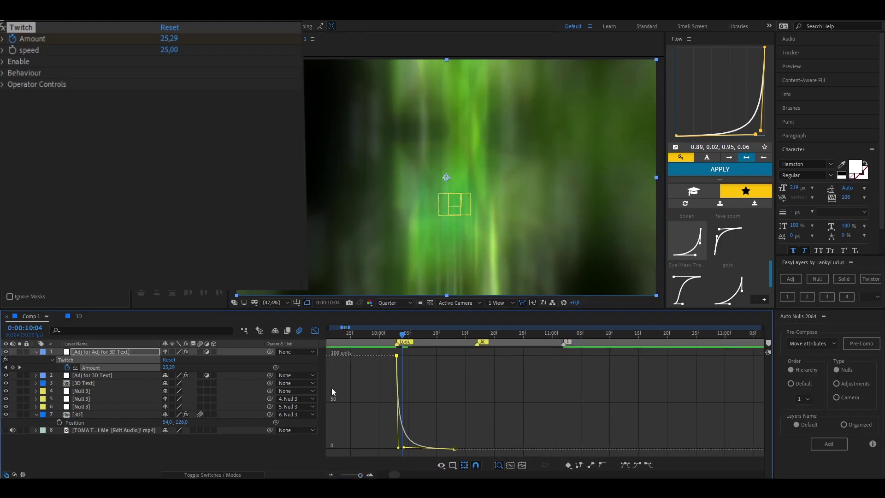
left_click(315, 331)
Review Twitch's Enable options and its Slide and Light operator settings.
left_click(36, 351)
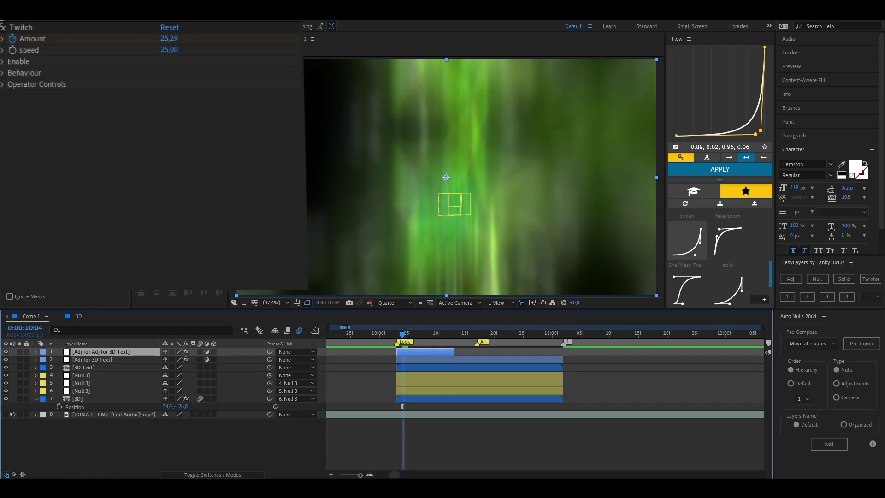
left_click(3, 61)
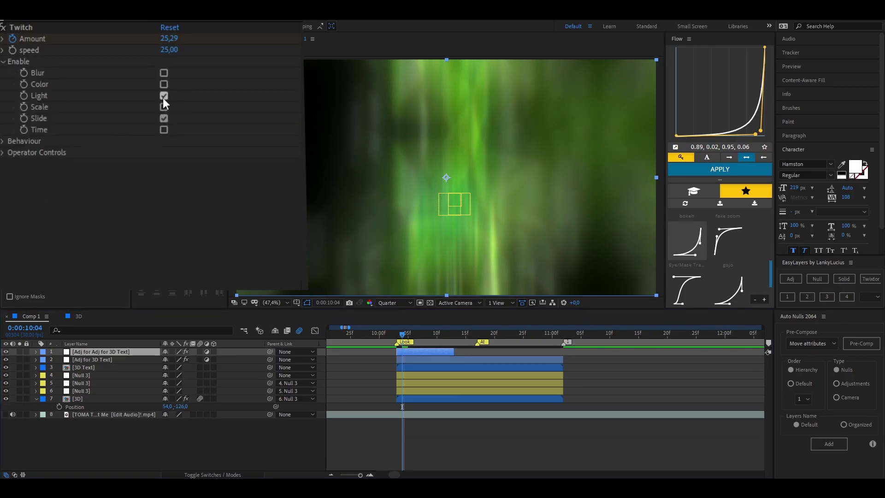
left_click(3, 142)
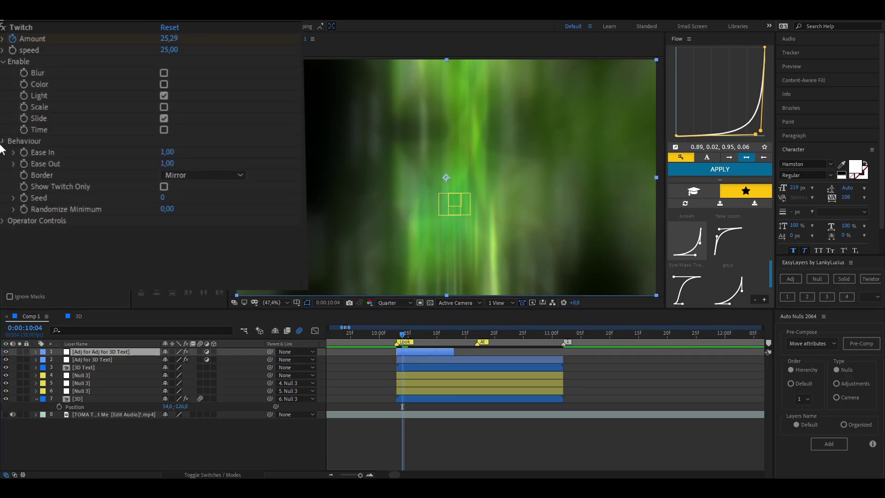
left_click(3, 142)
left_click(3, 153)
left_click(13, 209)
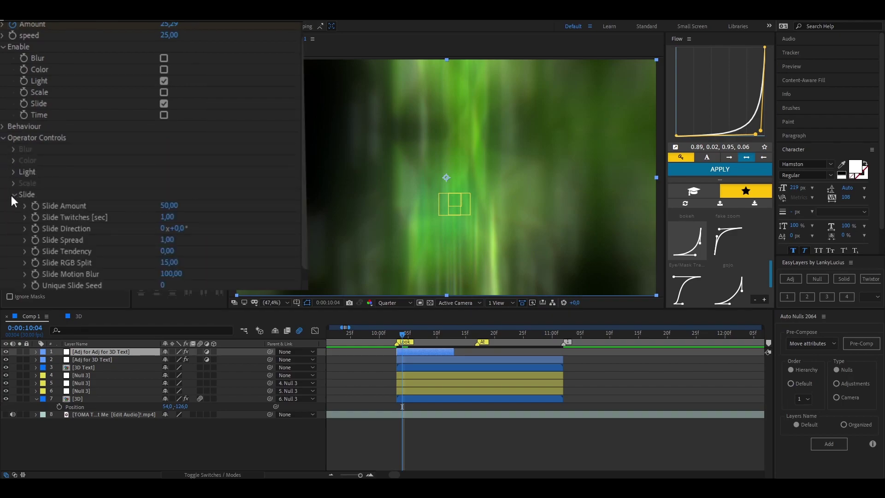
left_click(11, 194)
left_click(14, 185)
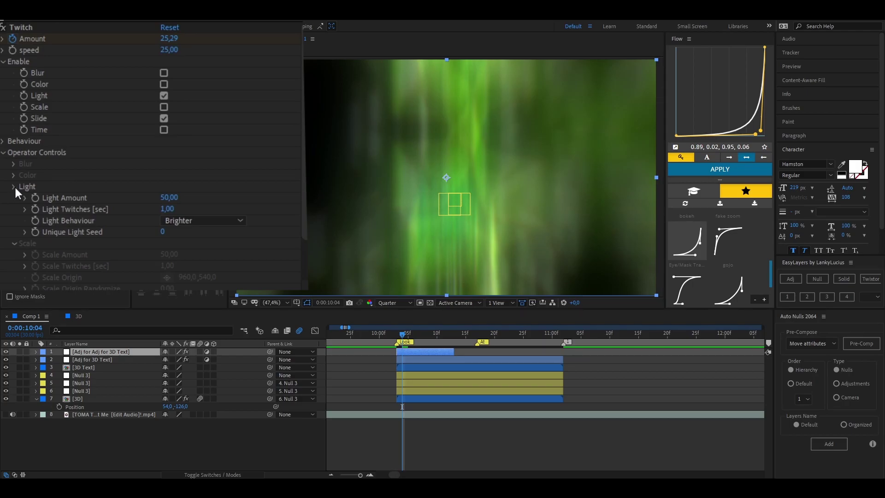
left_click(4, 61)
left_click(3, 85)
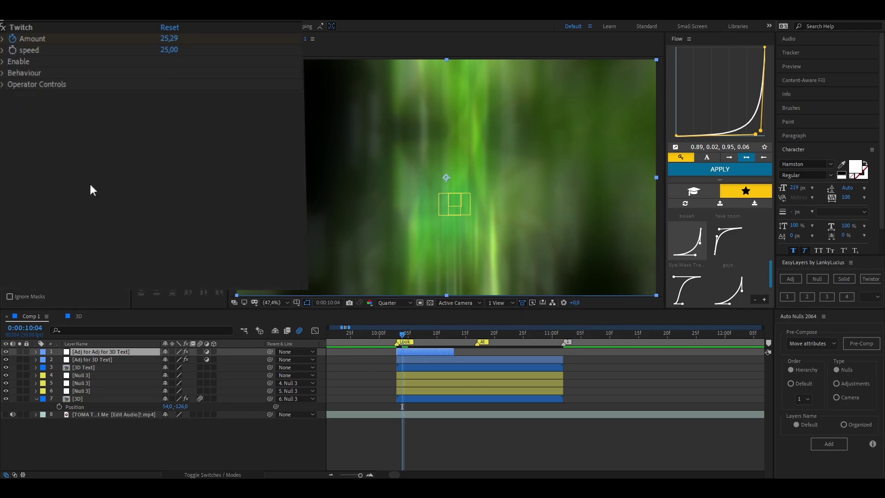
Duplicate the Twitch adjustment layer so the copy starts at the AT marker, then preview.
key("k")
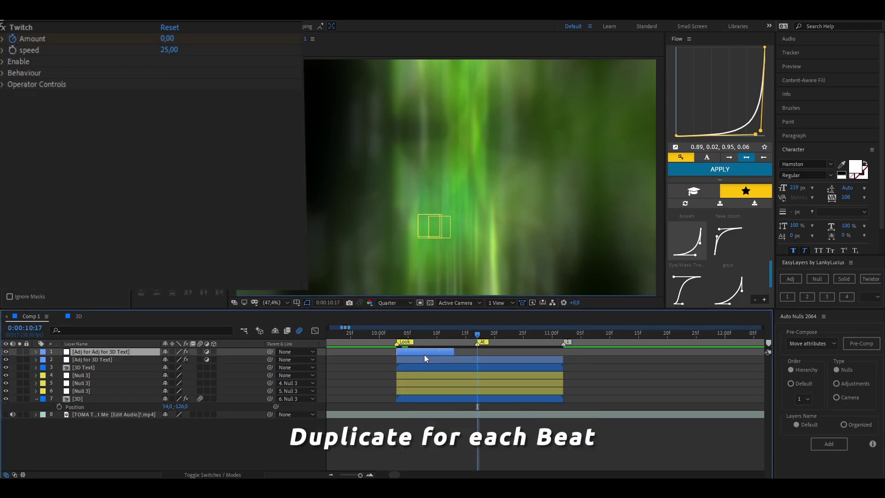
key("ctrl+d")
left_click_drag(410, 356, 486, 353)
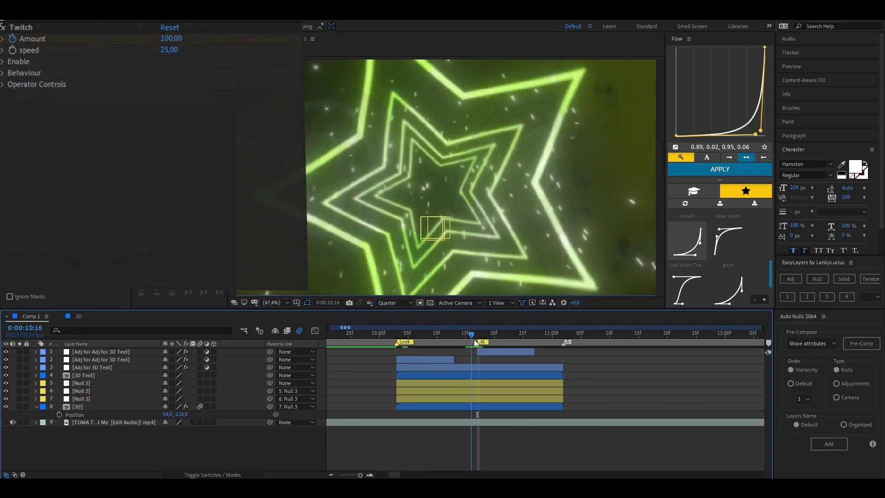
left_click_drag(478, 334, 488, 341)
key("space")
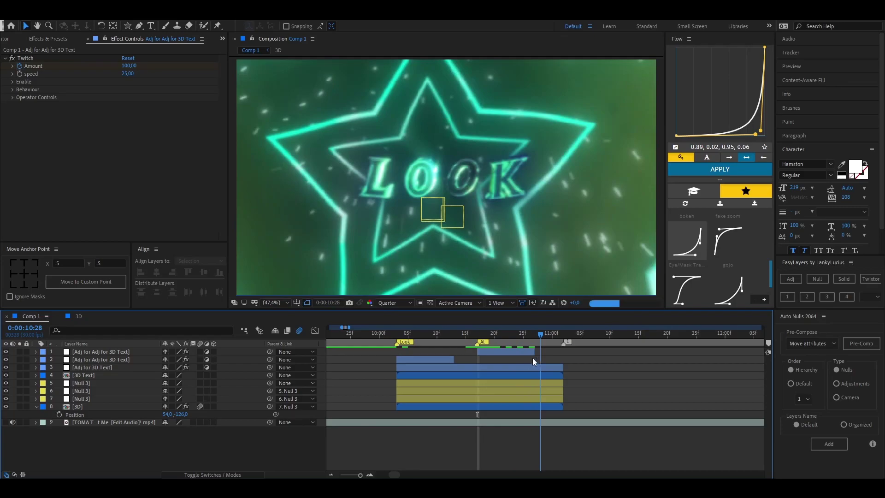
key("u")
Apply the Twitch (13) 2nd beat preset to the adjustment layer, shifted later in time.
left_click(786, 278)
left_click_drag(445, 394, 467, 394)
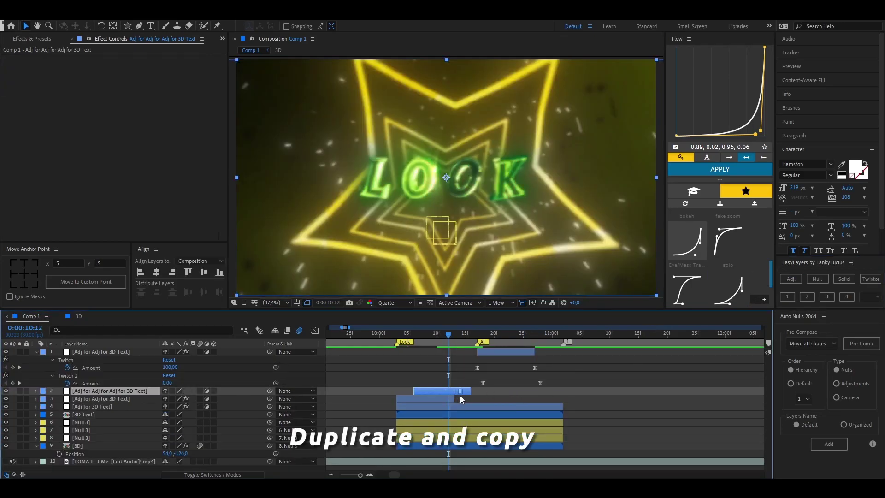
left_click(41, 39)
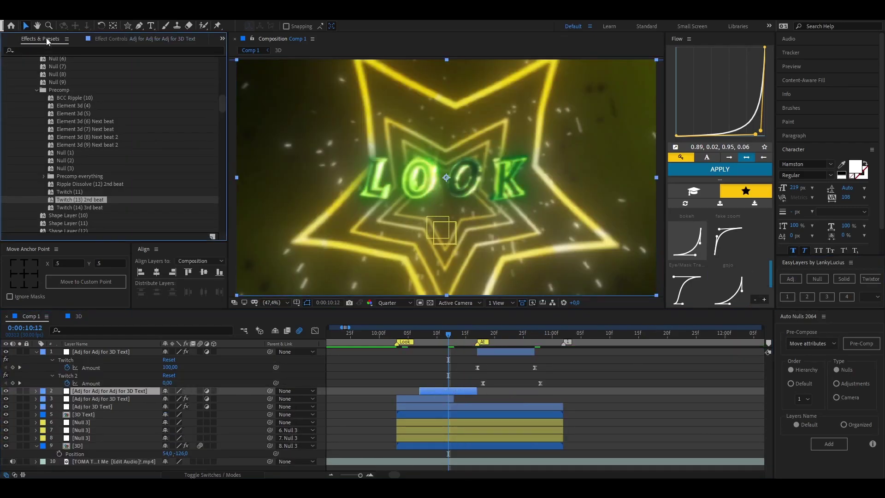
double_click(67, 200)
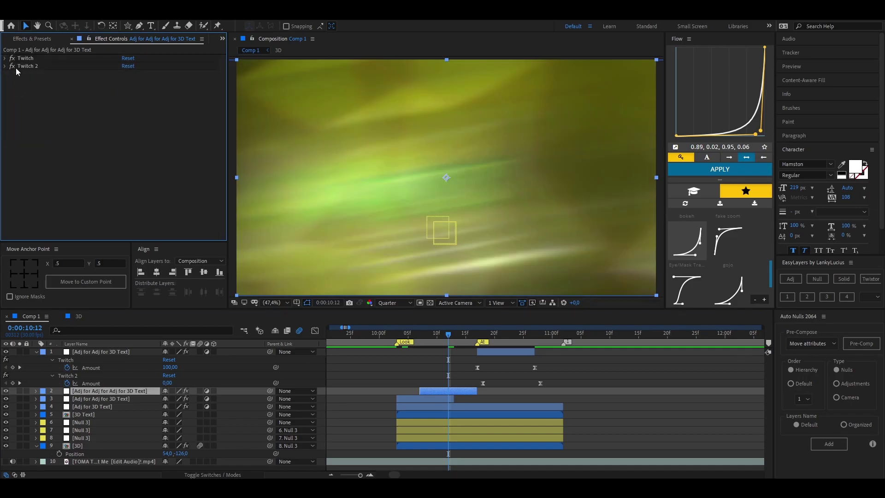
key("u")
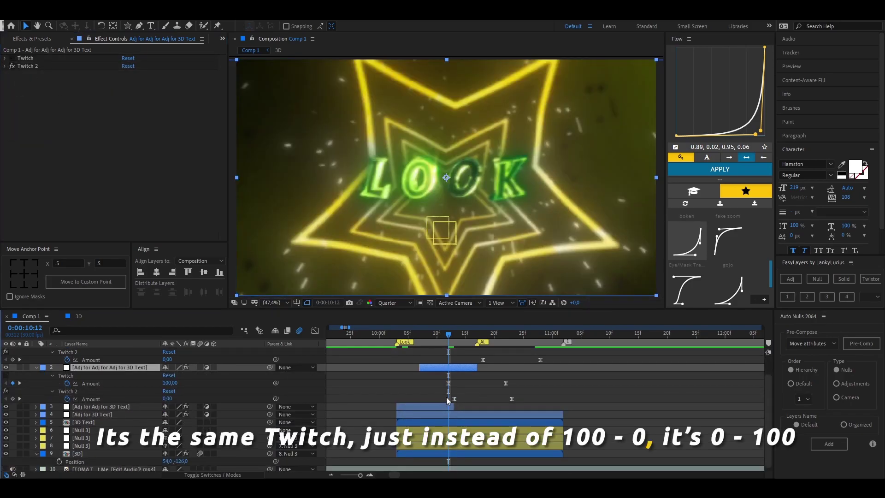
Move the Twitch 2 keyframes earlier and remove the original Twitch from layer 2.
mouse_move(446, 397)
left_mouse_down()
mouse_move(524, 405)
mouse_move(477, 399)
left_mouse_up()
left_click(470, 342)
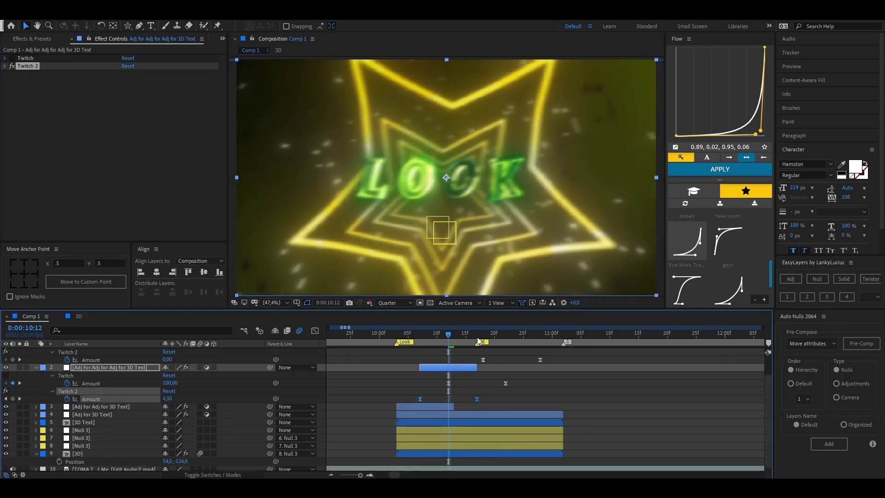
left_click(430, 345)
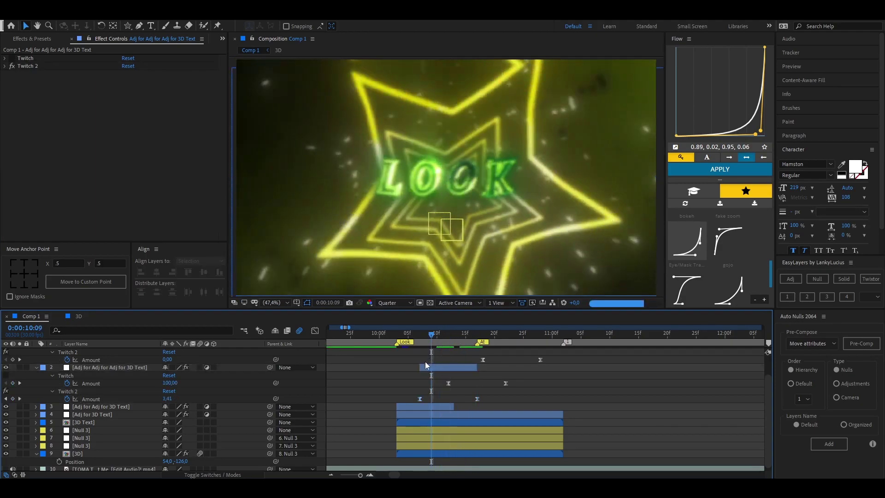
left_click_drag(425, 372, 503, 394)
key("Delete")
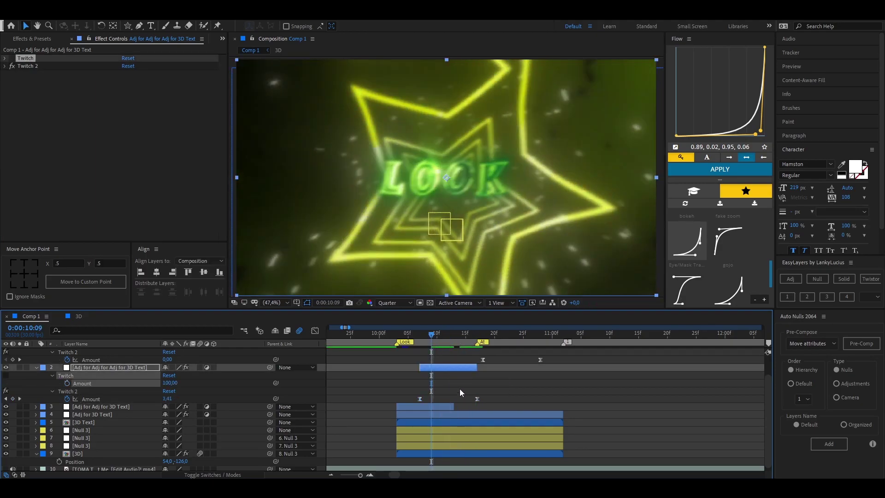
key("Delete")
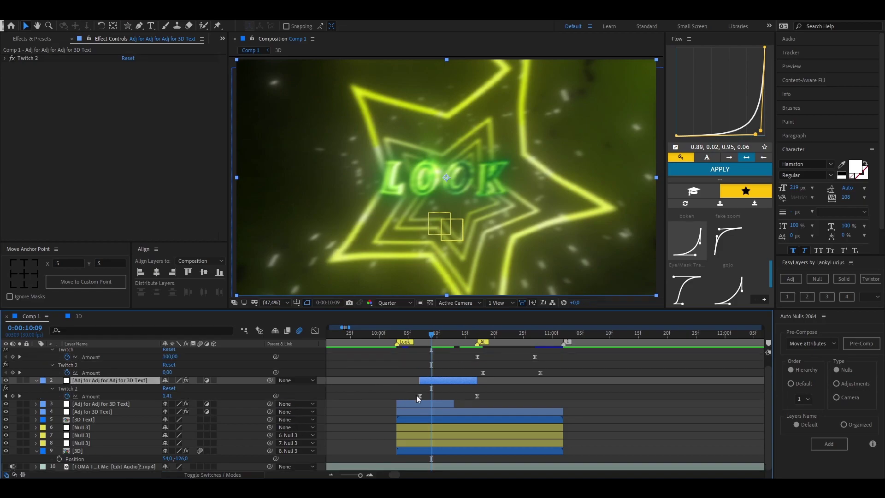
left_click(418, 395)
left_click_drag(421, 335, 478, 346)
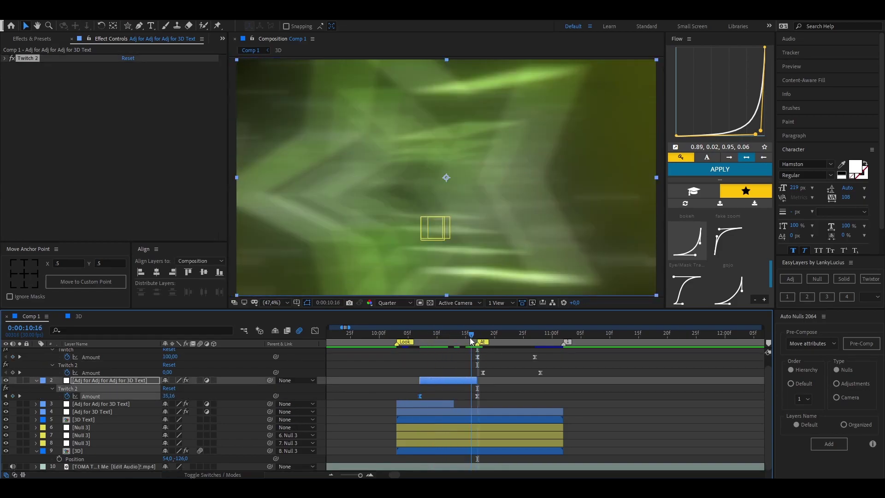
scroll(488, 362, "up", 1)
Delete Twitch 2 from the top adjustment layer, leaving only Twitch.
left_click(488, 363)
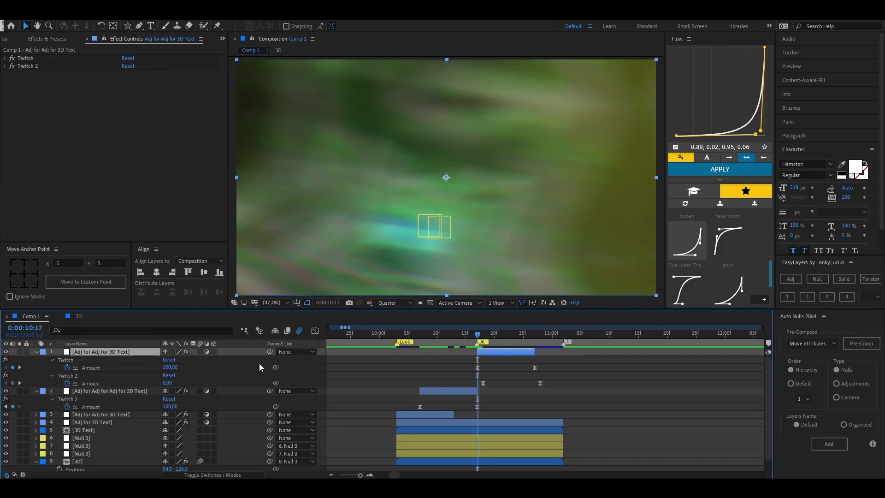
left_click(27, 66)
key("Delete")
left_click(461, 356)
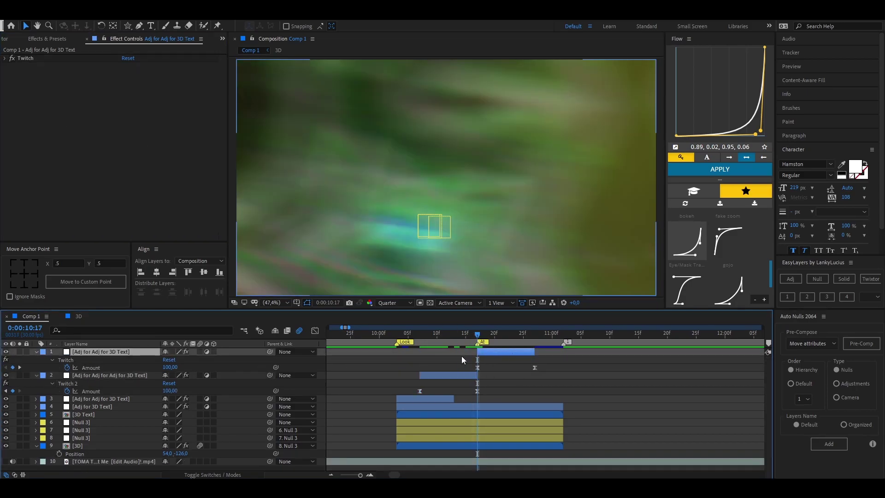
left_click(465, 335)
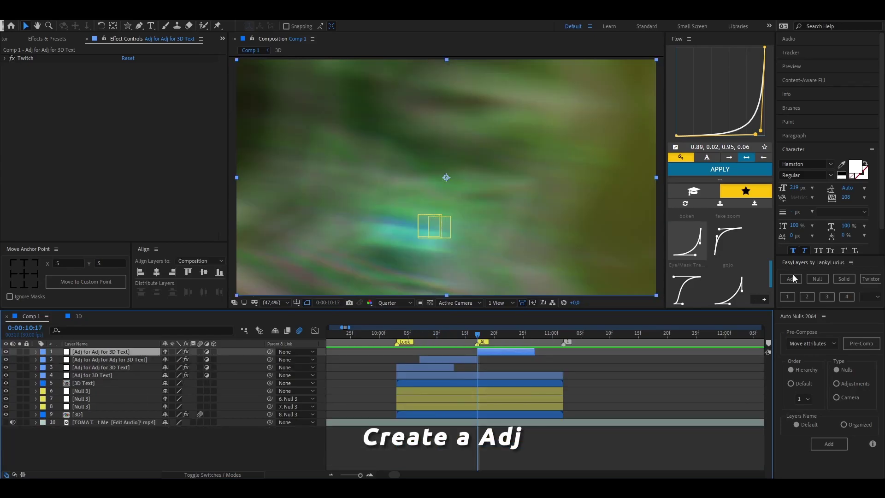
Apply the Ripple Dissolve (12) 2nd beat preset to a new adjustment layer and select layers 1–10.
left_click(42, 38)
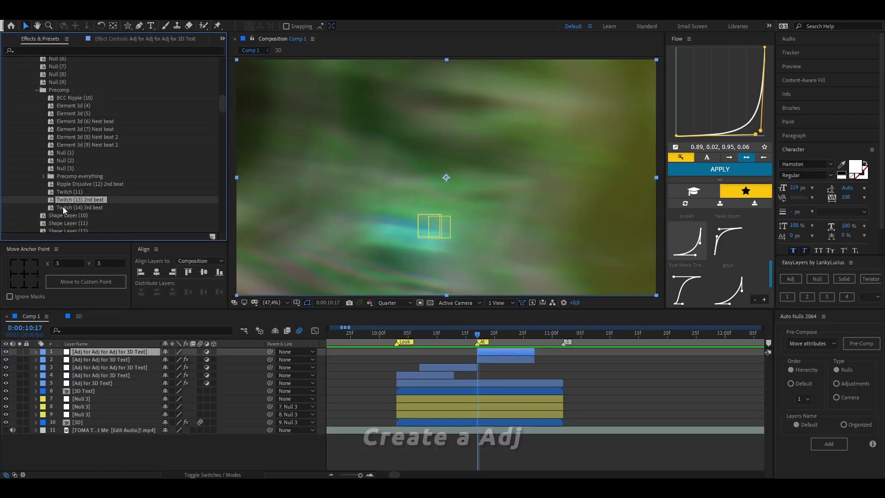
double_click(65, 184)
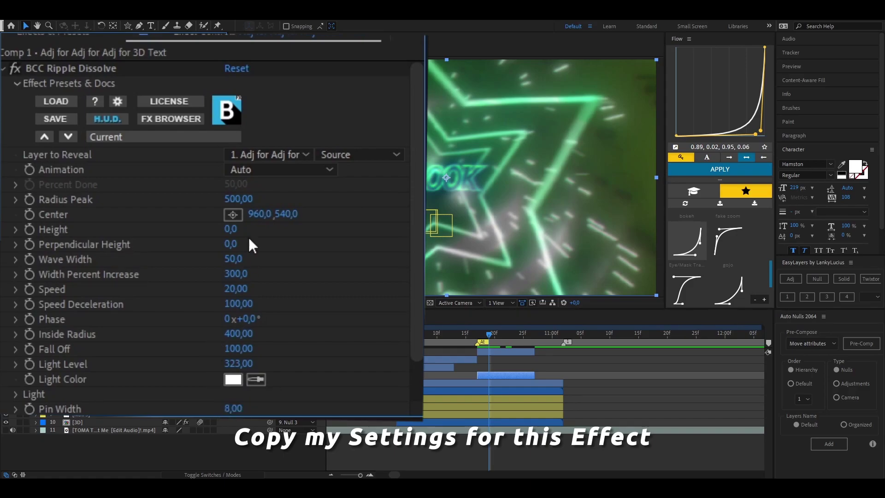
scroll(244, 331, "down", 3)
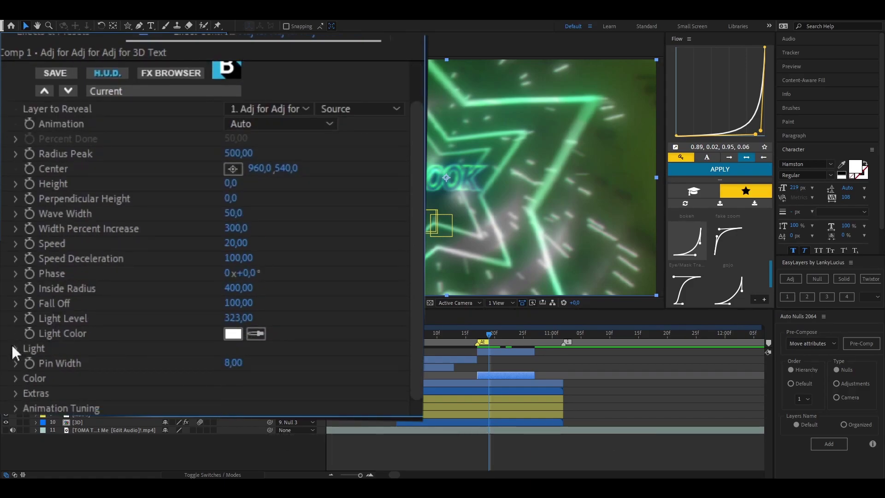
left_click(13, 347)
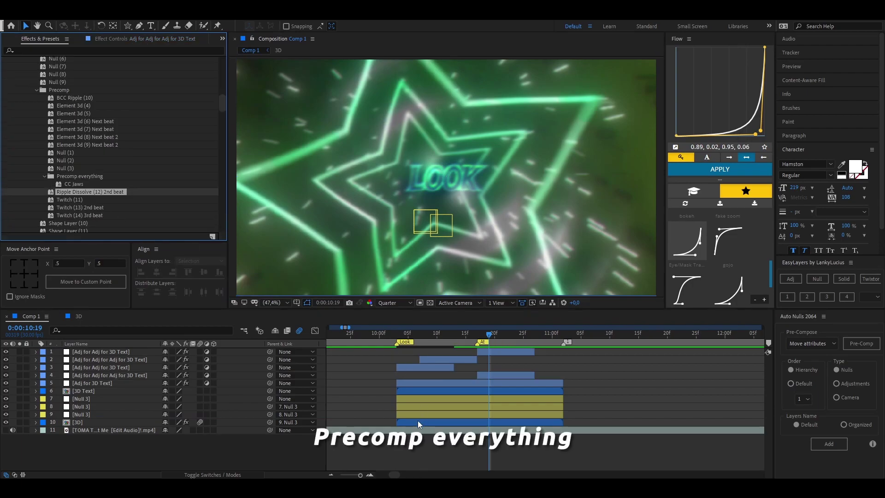
left_click_drag(418, 424, 491, 353)
Pre-compose layers 1–10 into the 3d comp and apply the CC Jaws preset to a new solid.
key("ctrl+shift+c")
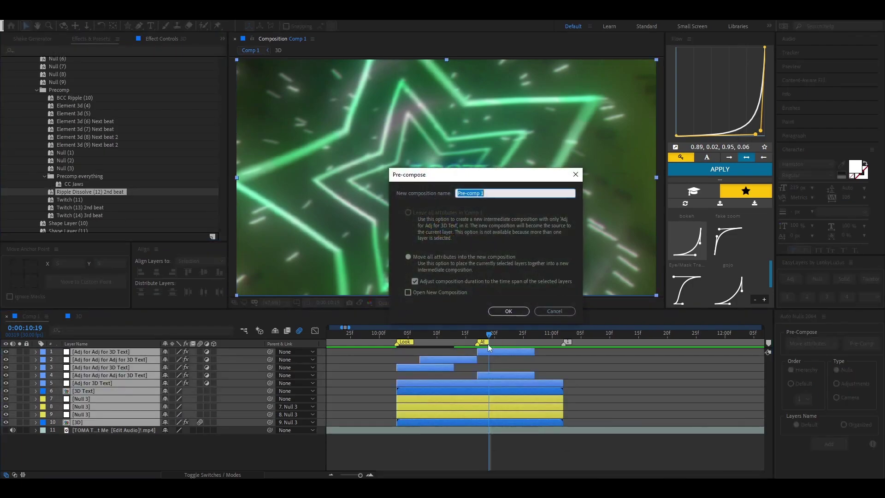
key("Return")
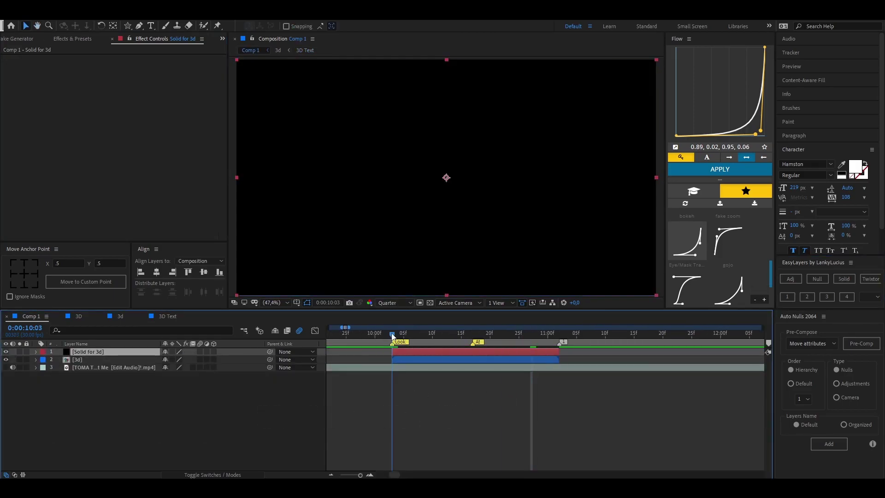
left_click(81, 40)
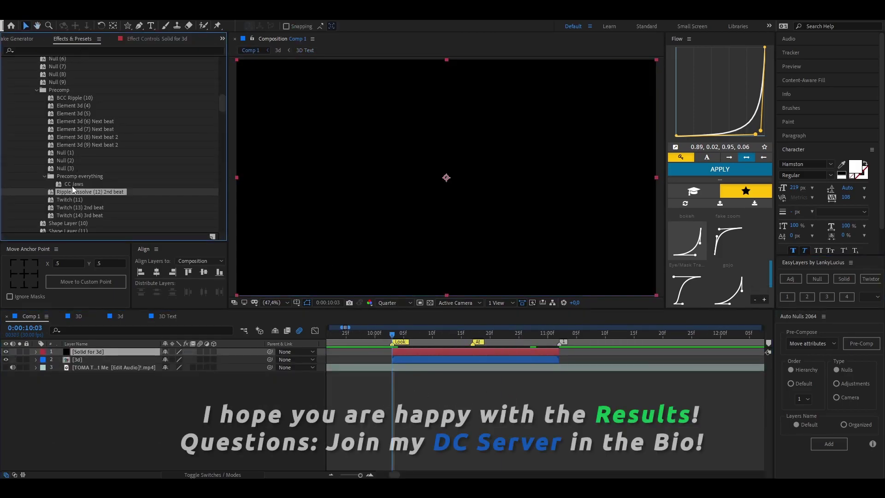
double_click(72, 187)
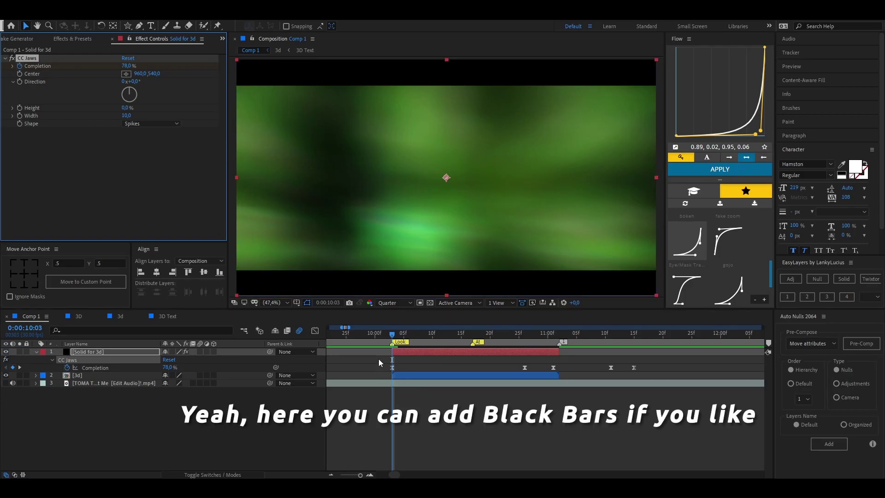
Check the CC Jaws Completion keyframes and play back the black-bar animation.
left_click_drag(378, 359, 675, 381)
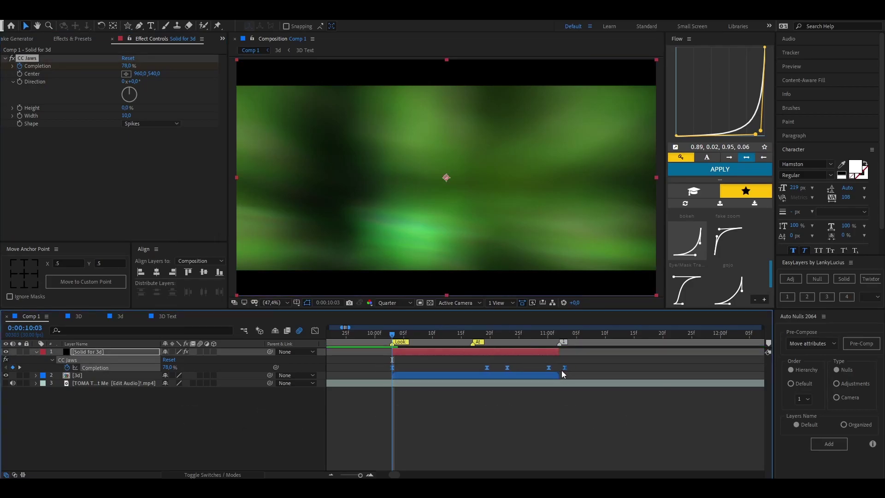
left_click(590, 370)
mouse_move(392, 334)
left_mouse_down()
mouse_move(566, 340)
mouse_move(340, 340)
left_mouse_up()
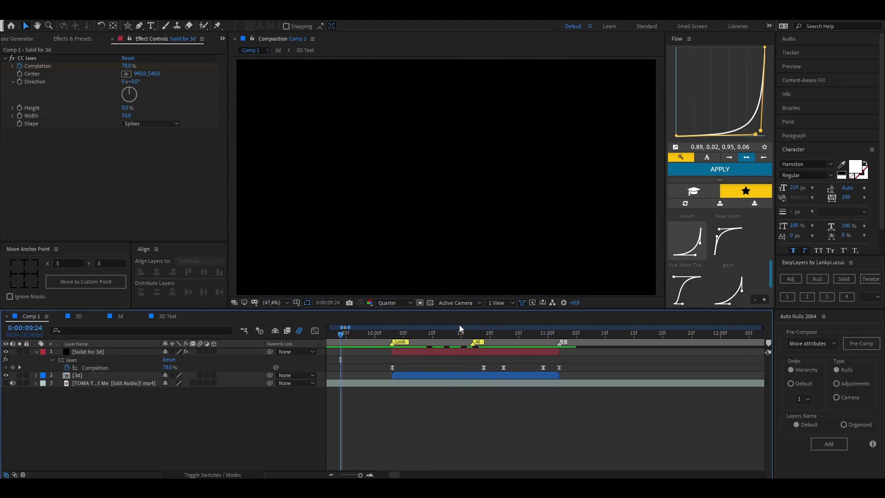
key("space")
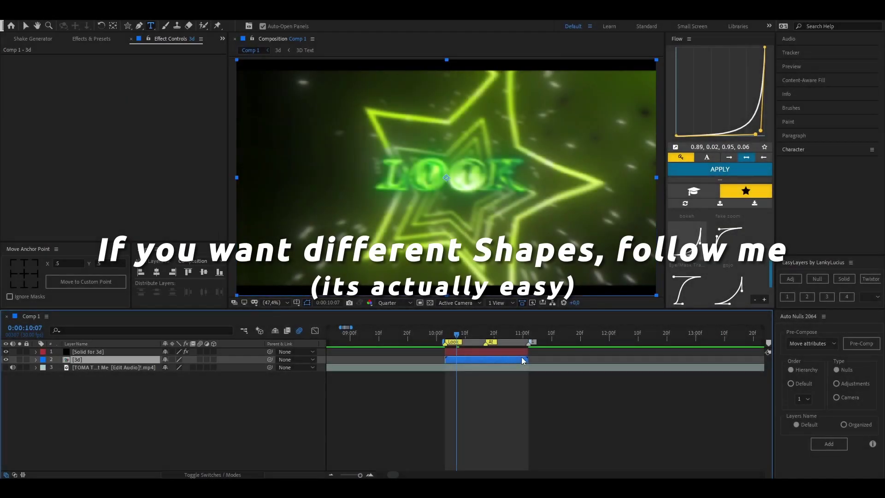
Inside the nested 3D comp, add a full-size ellipse to Shape Layer 1.
left_click(451, 439)
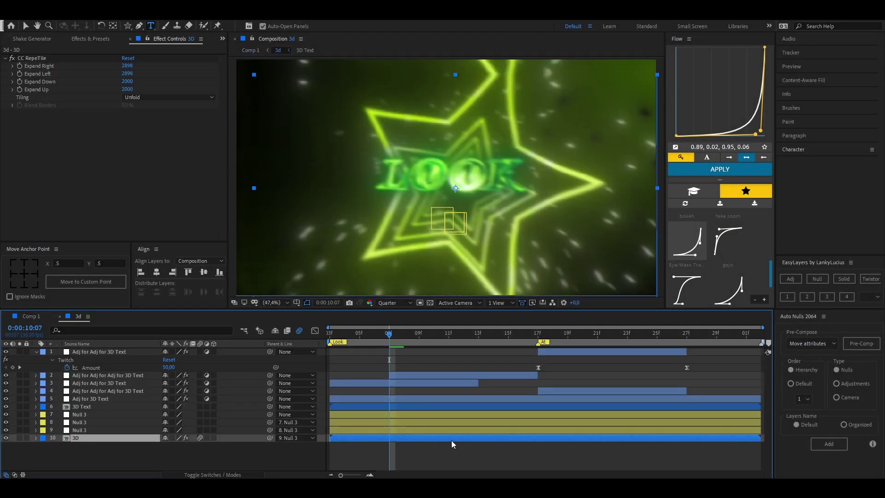
double_click(451, 441)
left_click(419, 378)
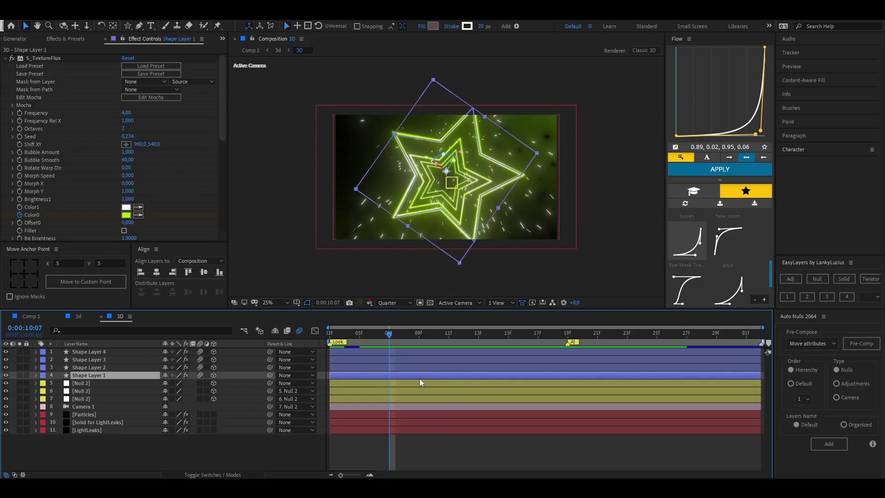
left_click(5, 58)
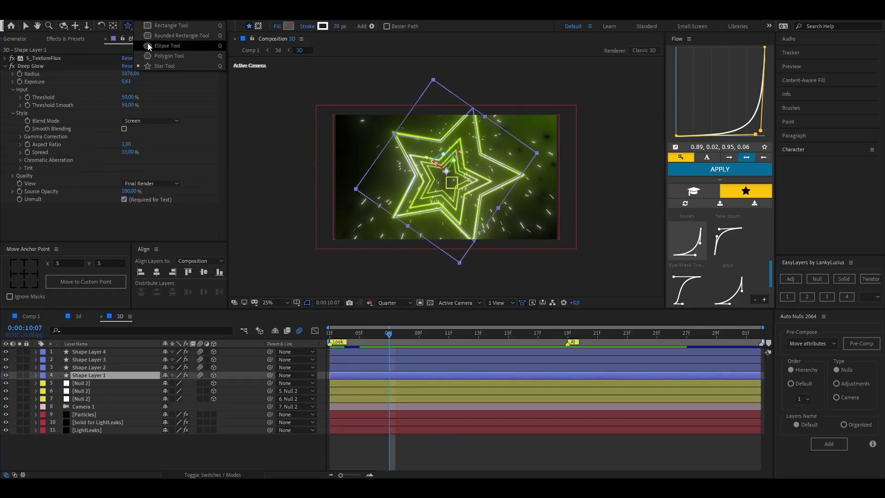
left_click(157, 46)
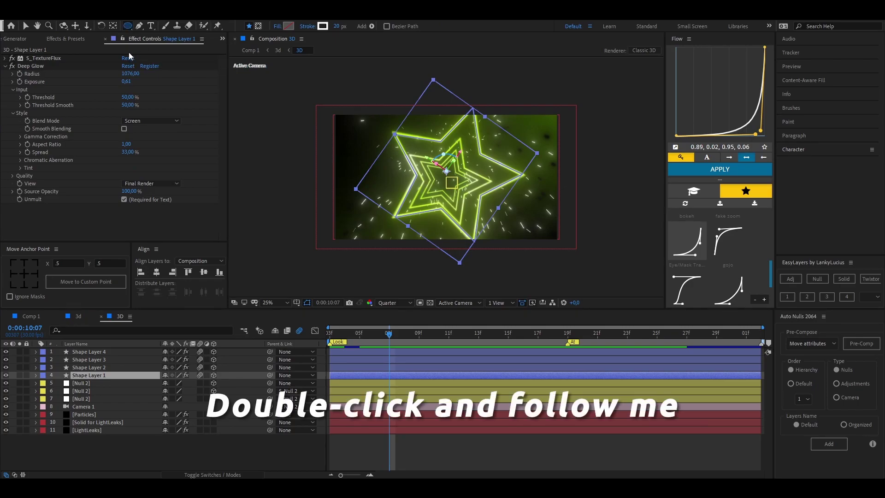
double_click(132, 27)
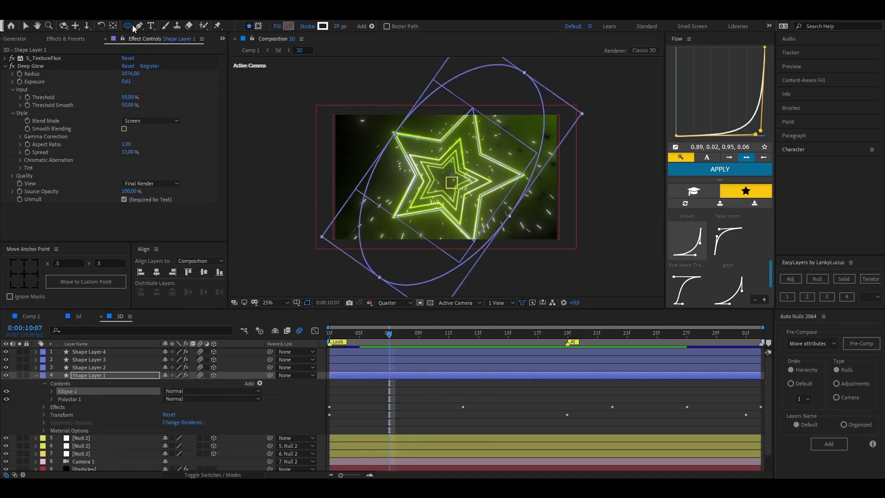
Hide the Polystar 1 star, solo Shape Layer 1, and shrink the ellipse into a centred round circle.
left_click(51, 399)
left_click(65, 399)
left_click(6, 398)
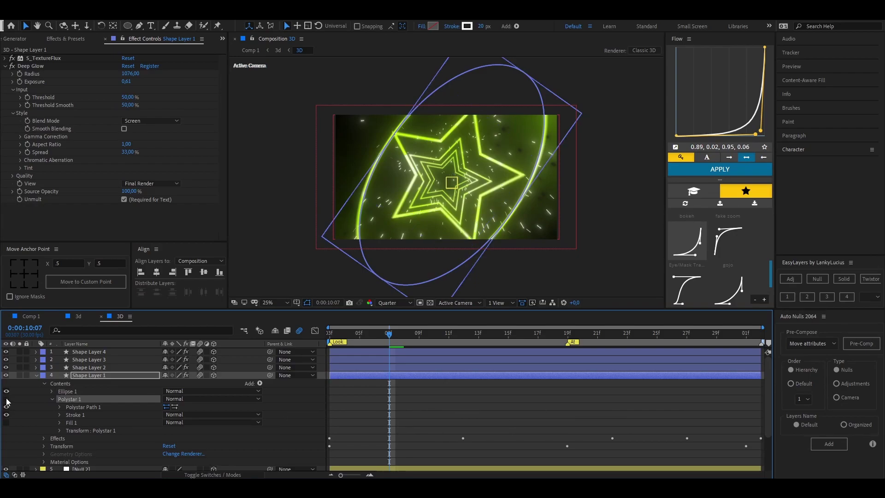
left_click(19, 375)
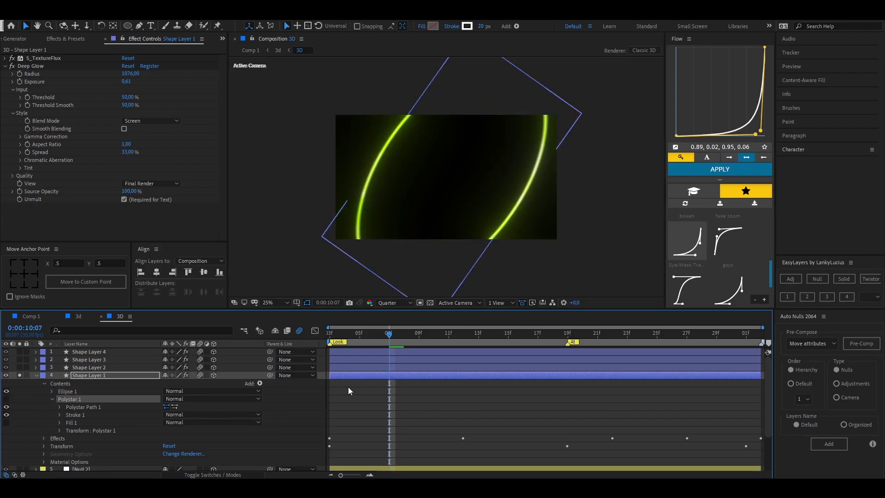
left_click(121, 391)
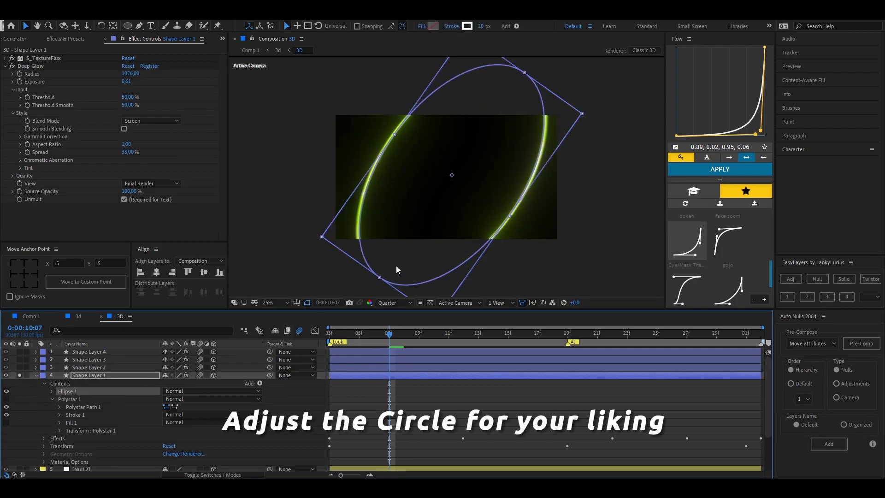
left_click_drag(381, 276, 431, 210)
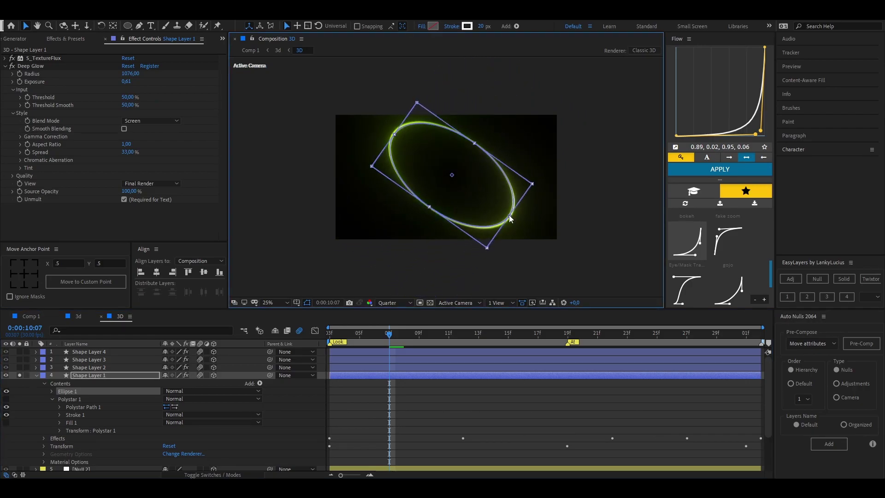
left_click_drag(510, 219, 483, 201)
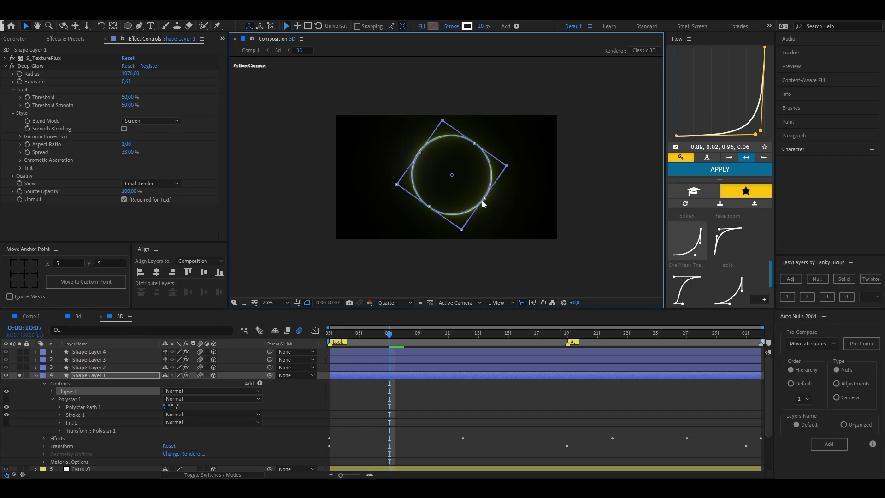
Duplicate the Ellipse 1 circle for the other shape layers and preview it along the timeline.
left_click(431, 392)
left_click(52, 391)
left_click(60, 411)
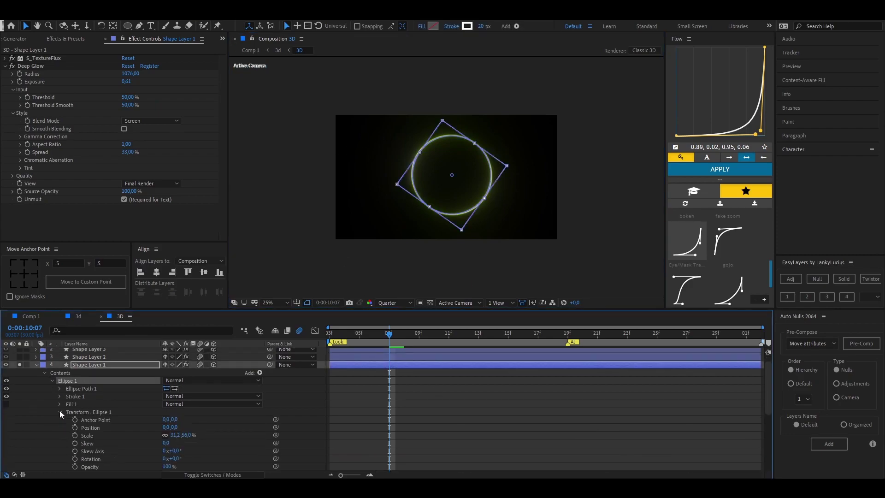
key("ctrl+d")
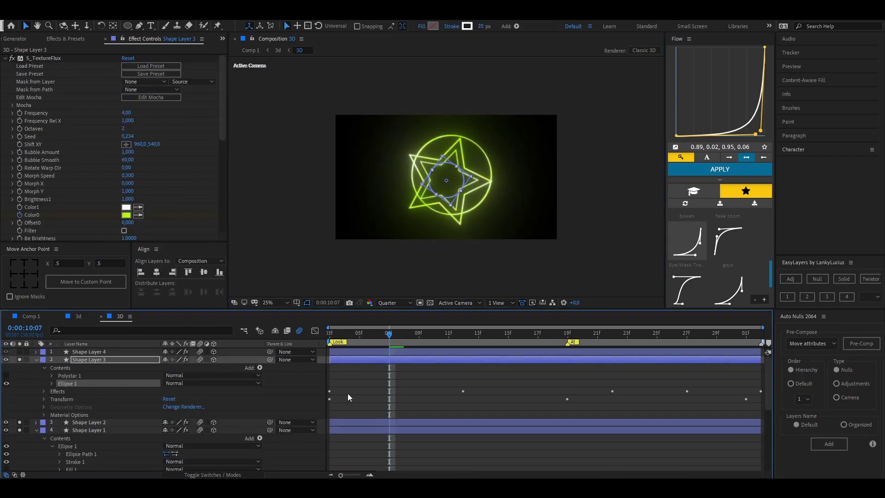
left_click(38, 358)
key("ctrl+grave")
left_click_drag(389, 333, 746, 334)
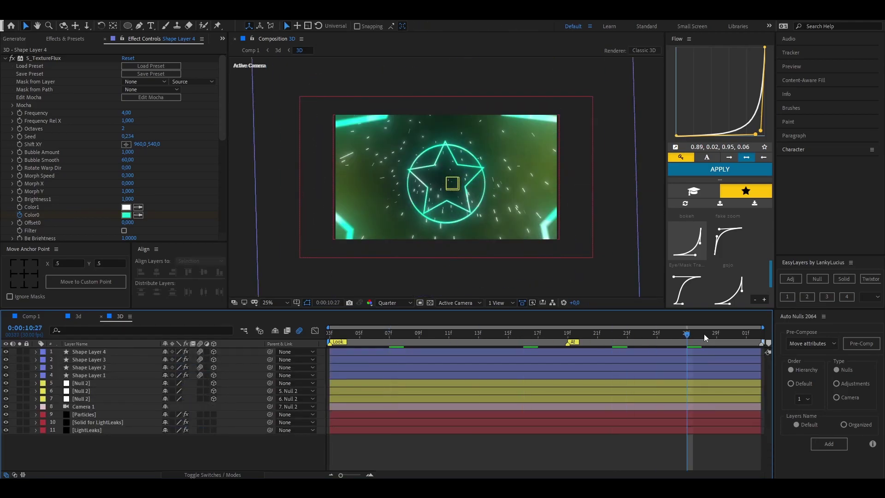
left_click(494, 332)
left_click(36, 368)
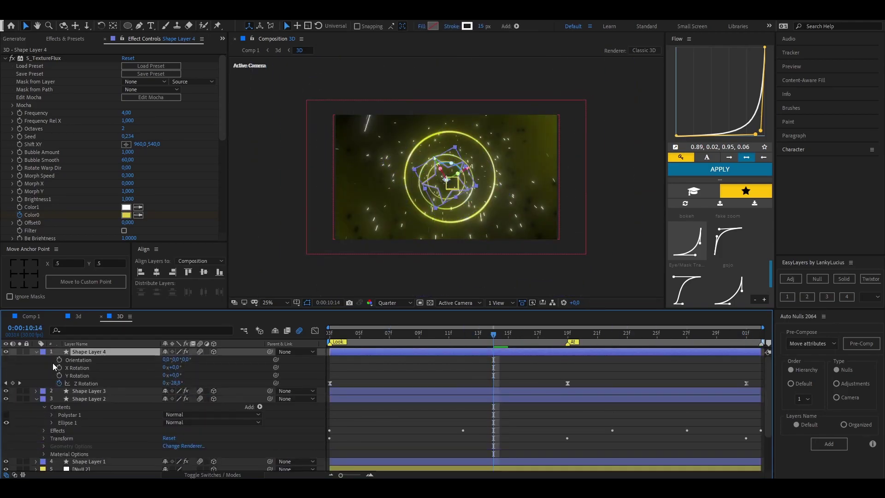